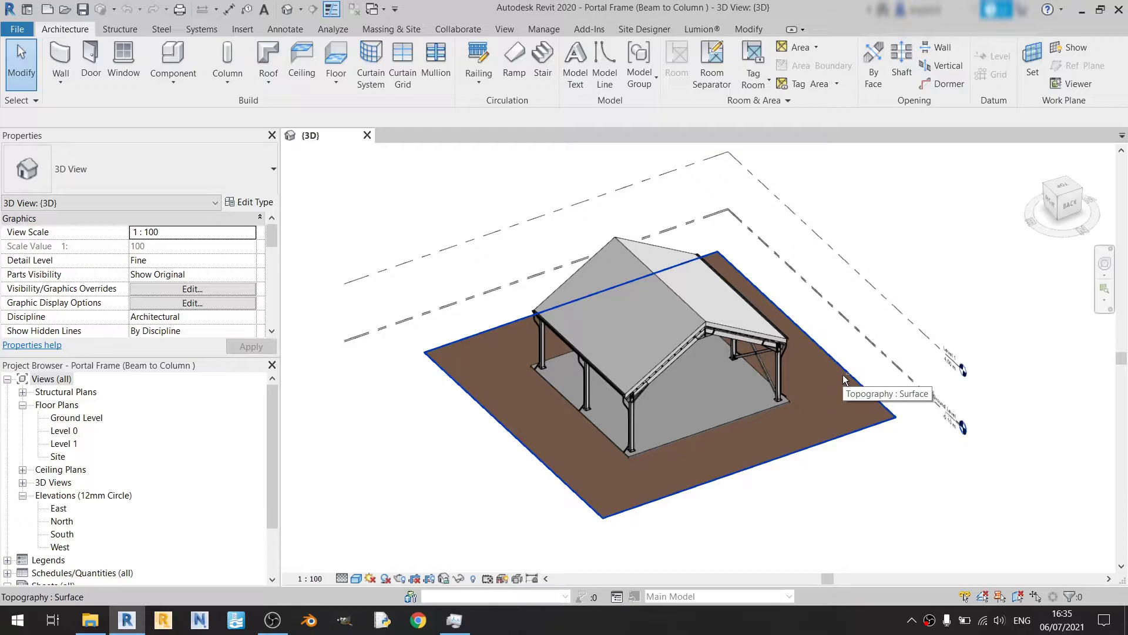
Step: Examine the connection between the girder and the middle UC column, including the clip angle and the haunched knee beside it
shift+middle_drag(845, 379, 594, 311)
scroll(593, 311, up, 8)
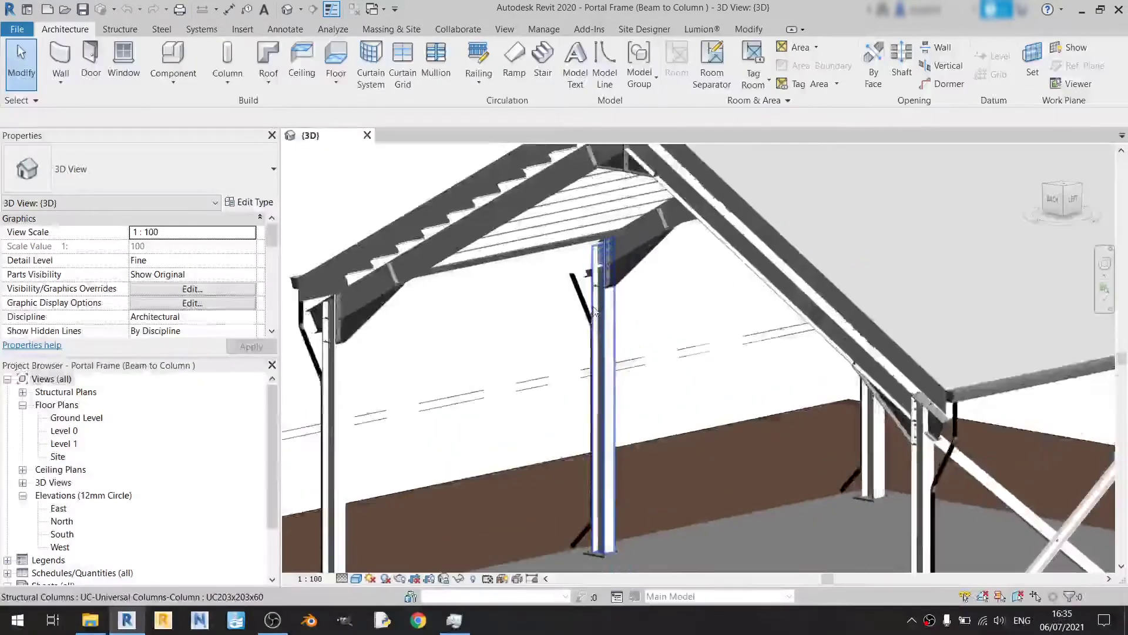
scroll(594, 312, up, 4)
click(547, 263)
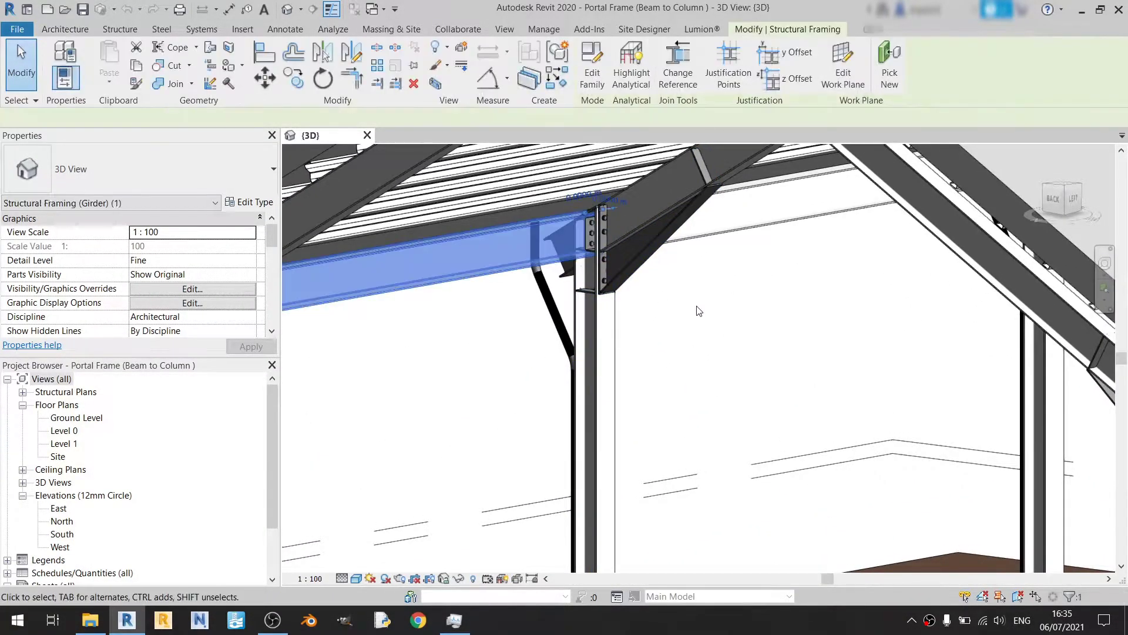
click(609, 338)
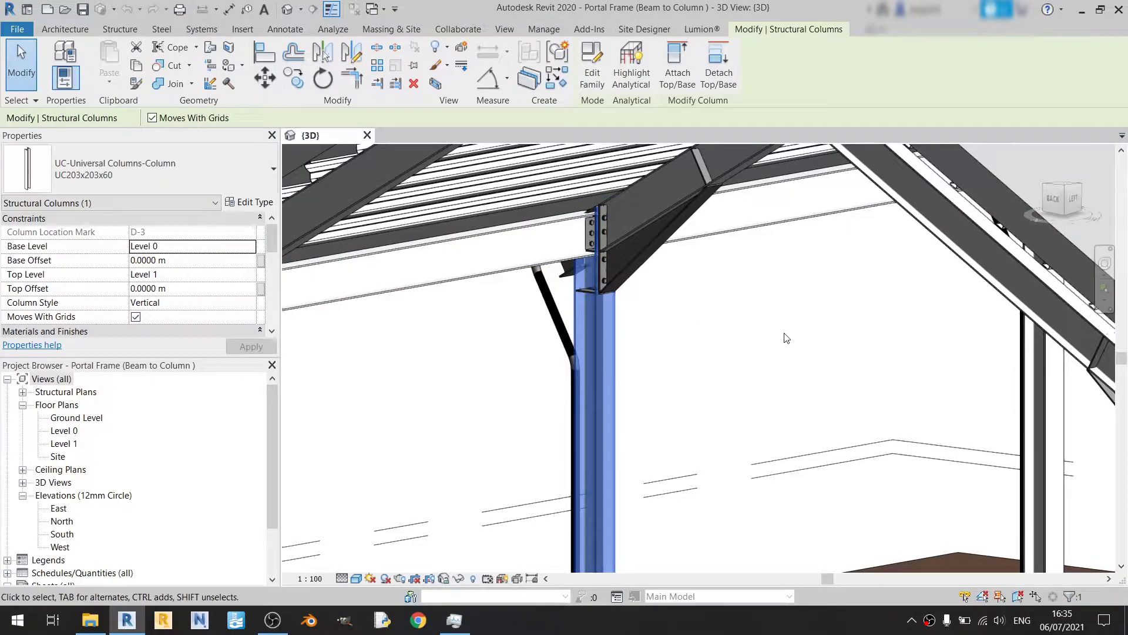
click(754, 350)
middle_drag(754, 349, 705, 400)
scroll(705, 400, up, 5)
middle_drag(537, 320, 646, 304)
scroll(625, 333, up, 3)
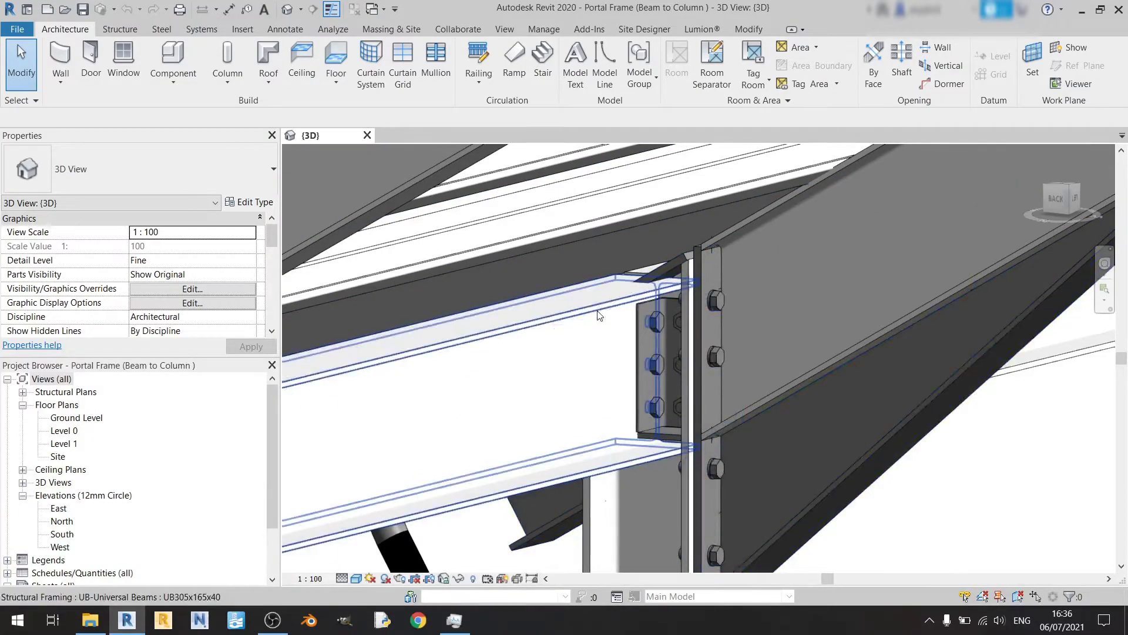
middle_drag(946, 466, 941, 456)
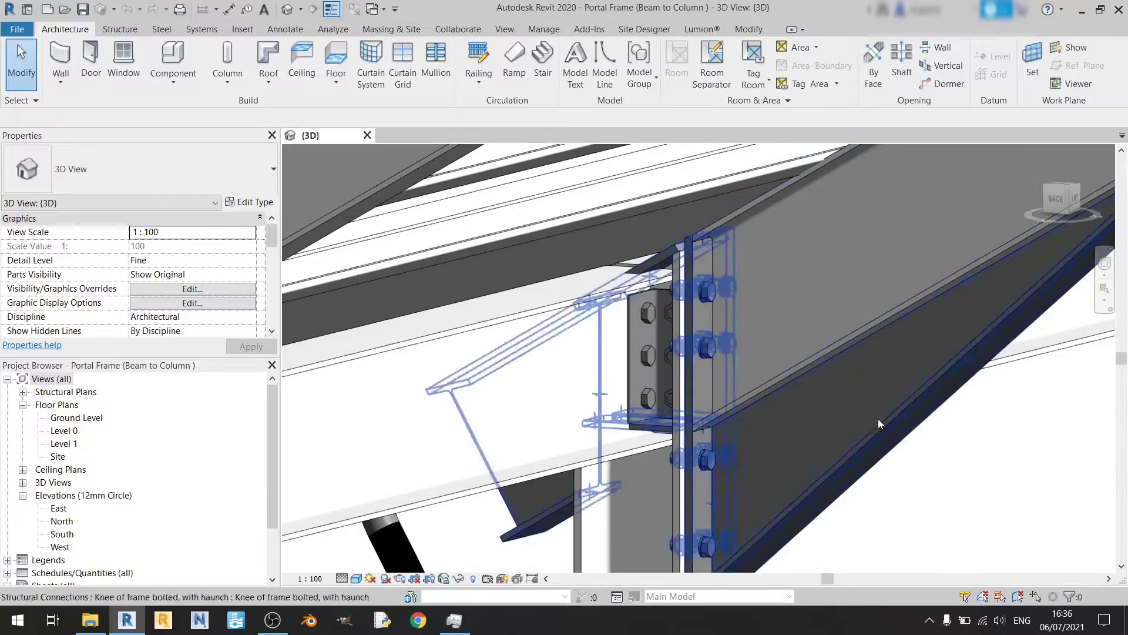
middle_drag(878, 419, 882, 357)
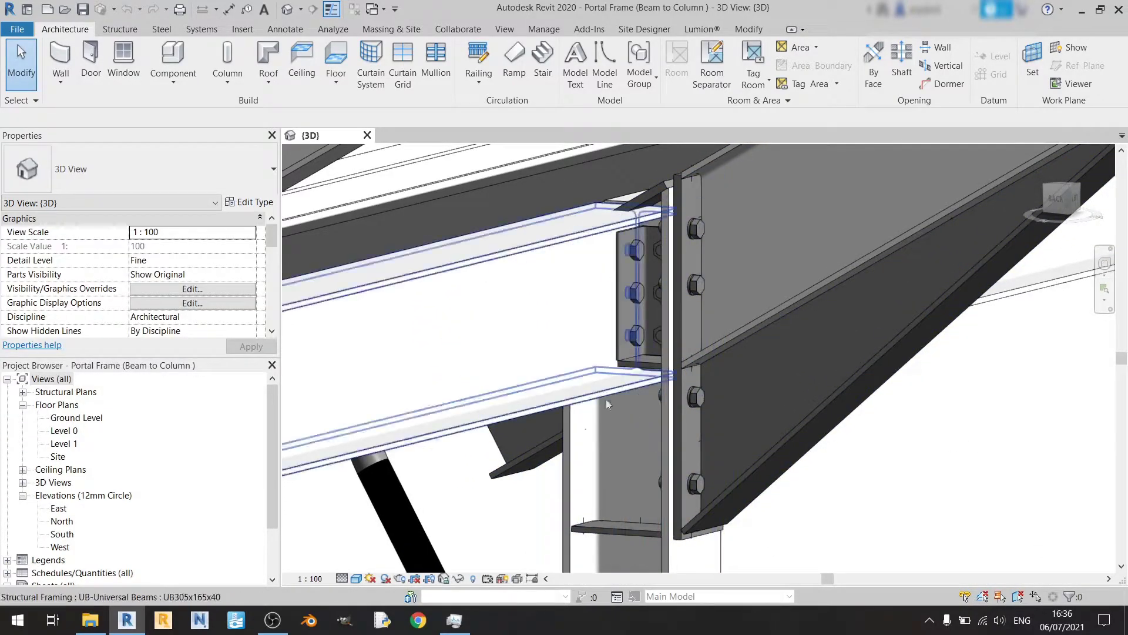
scroll(614, 396, down, 1)
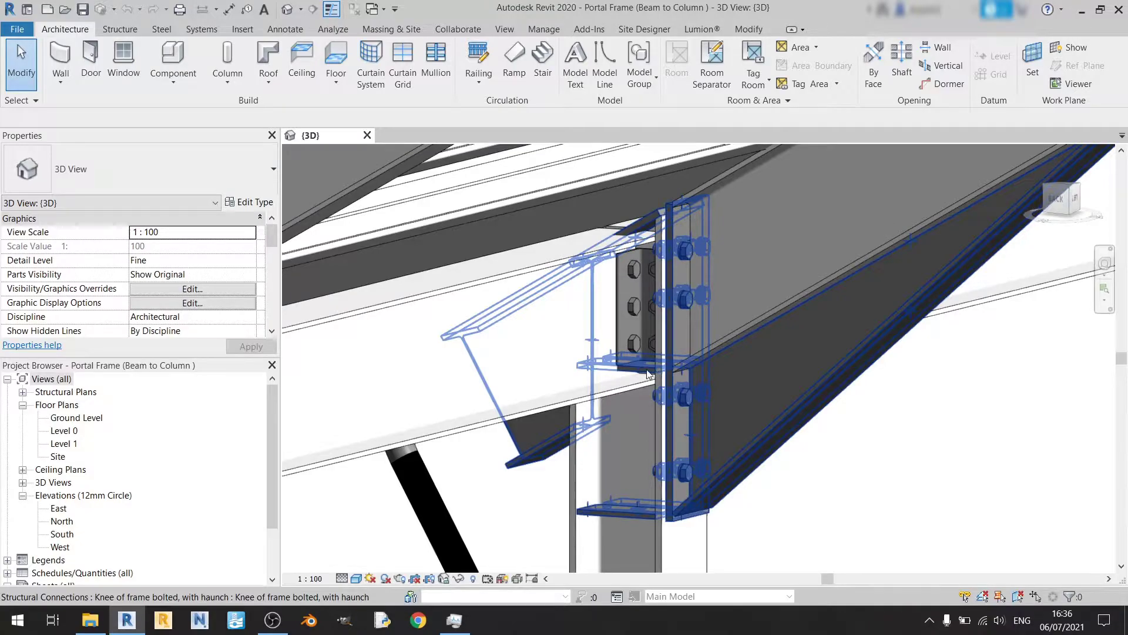
scroll(658, 377, up, 2)
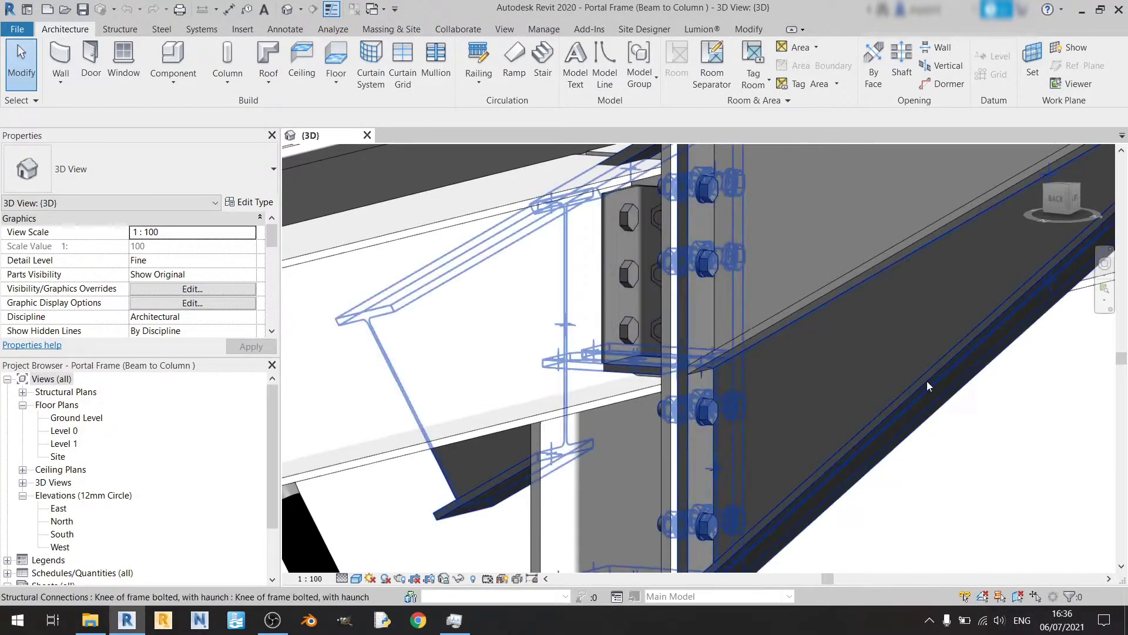
scroll(926, 381, down, 4)
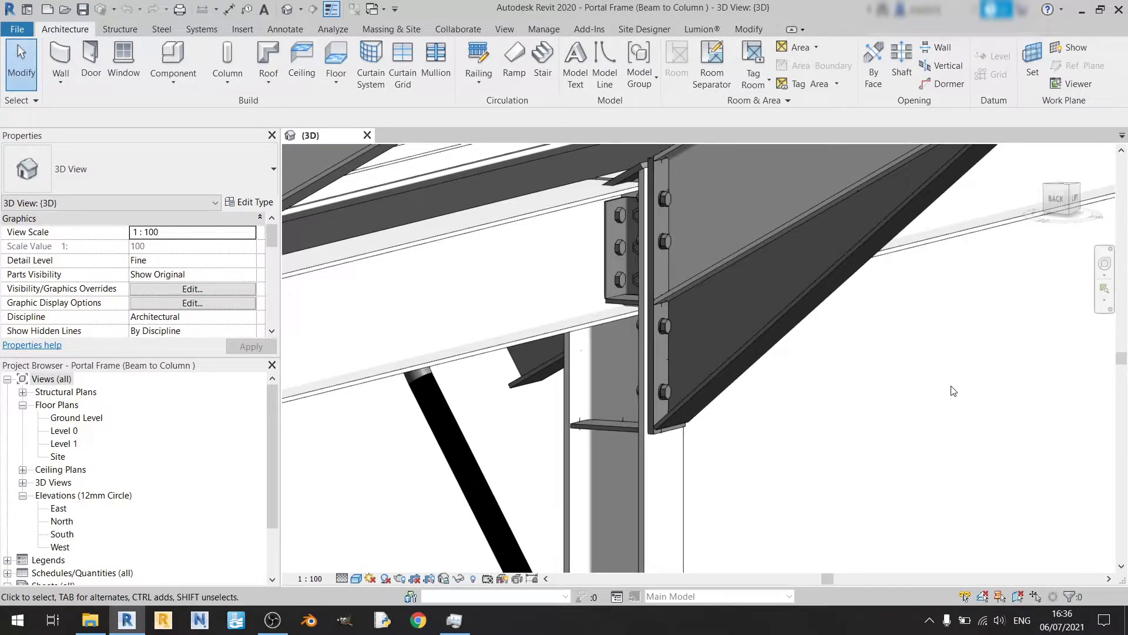
Step: Open the connection parameters of the clip angle joining the girder to the column, with its preview focused on the joint
click(611, 273)
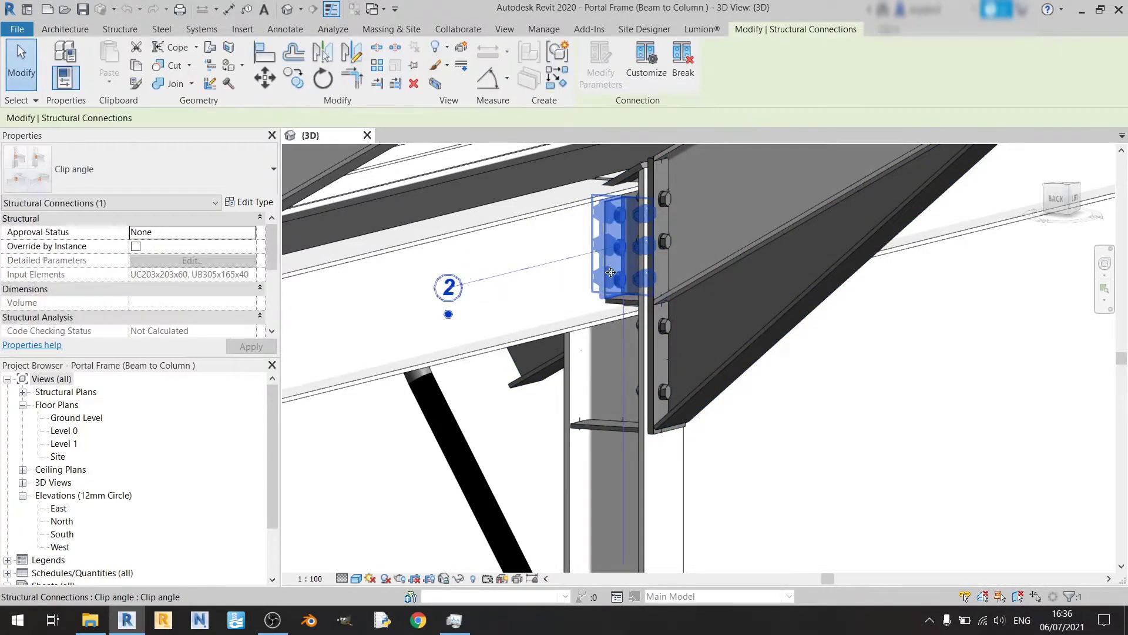
click(248, 204)
click(664, 203)
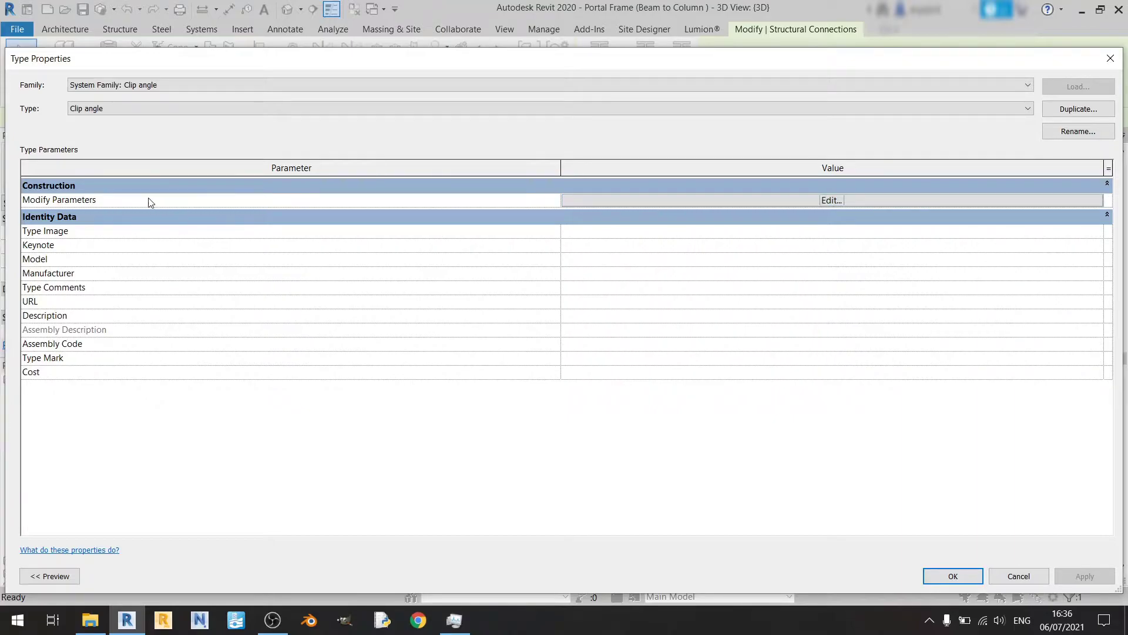
click(662, 201)
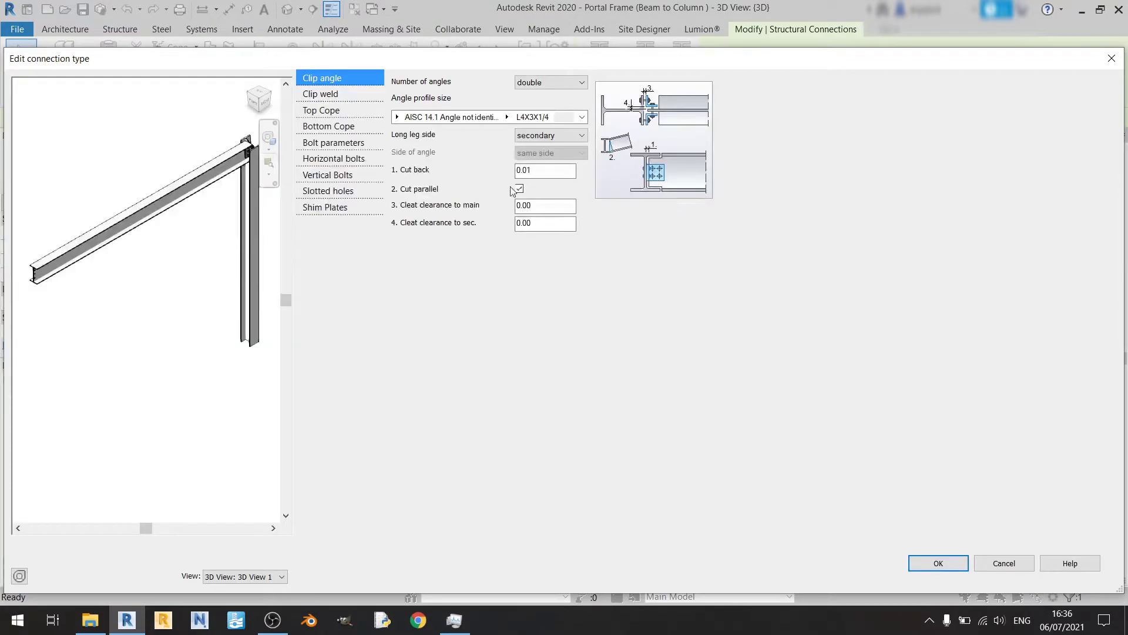
scroll(184, 288, up, 5)
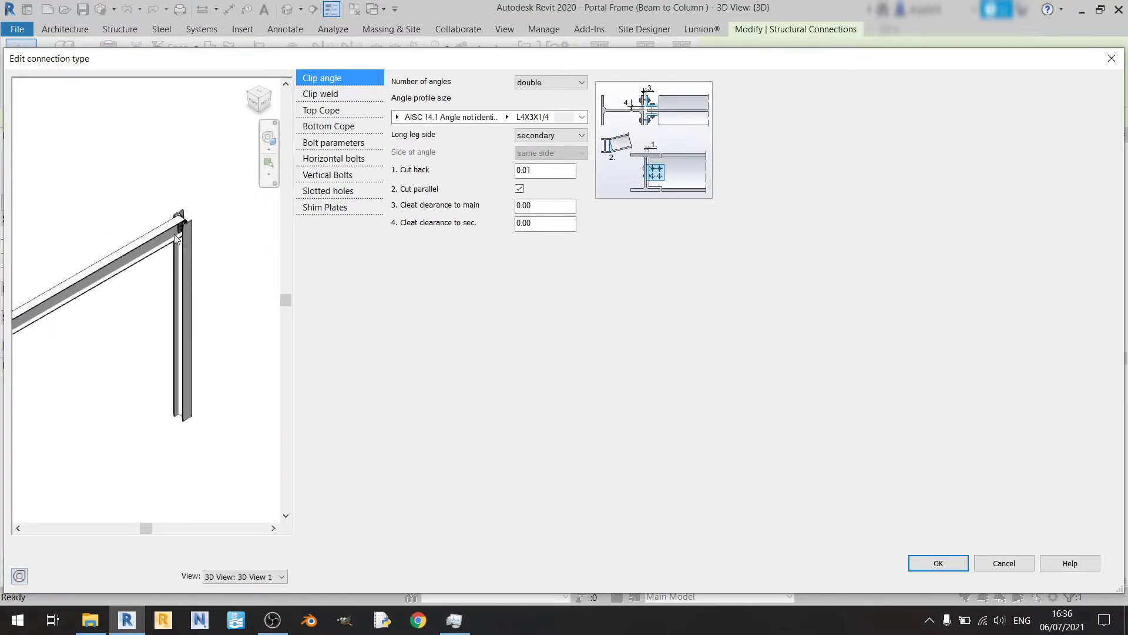
scroll(184, 288, up, 4)
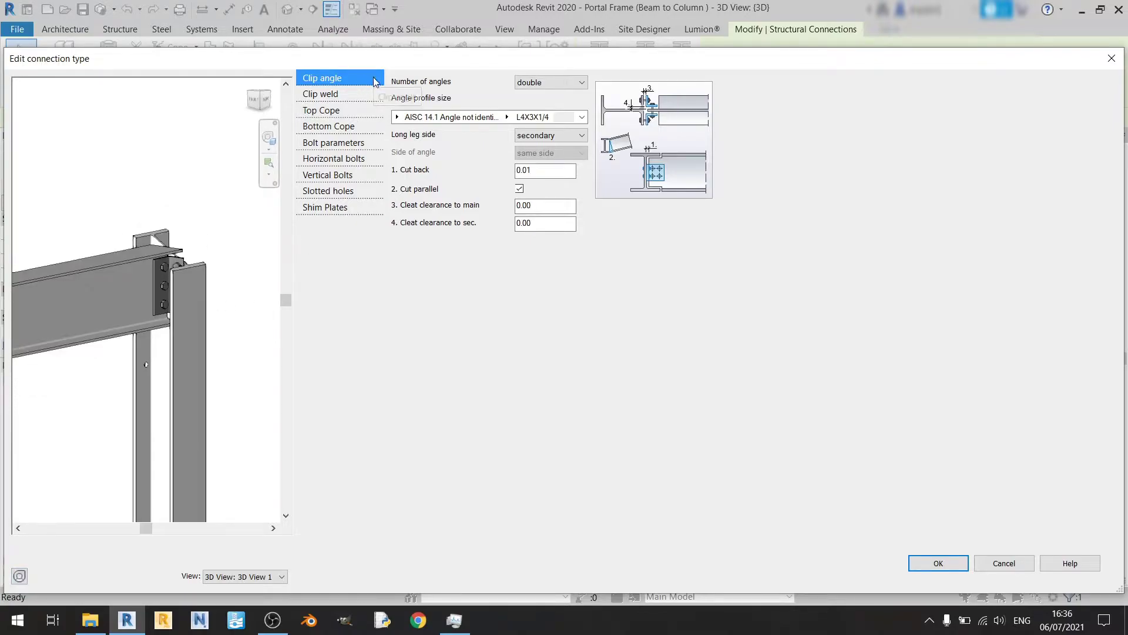
scroll(161, 266, up, 5)
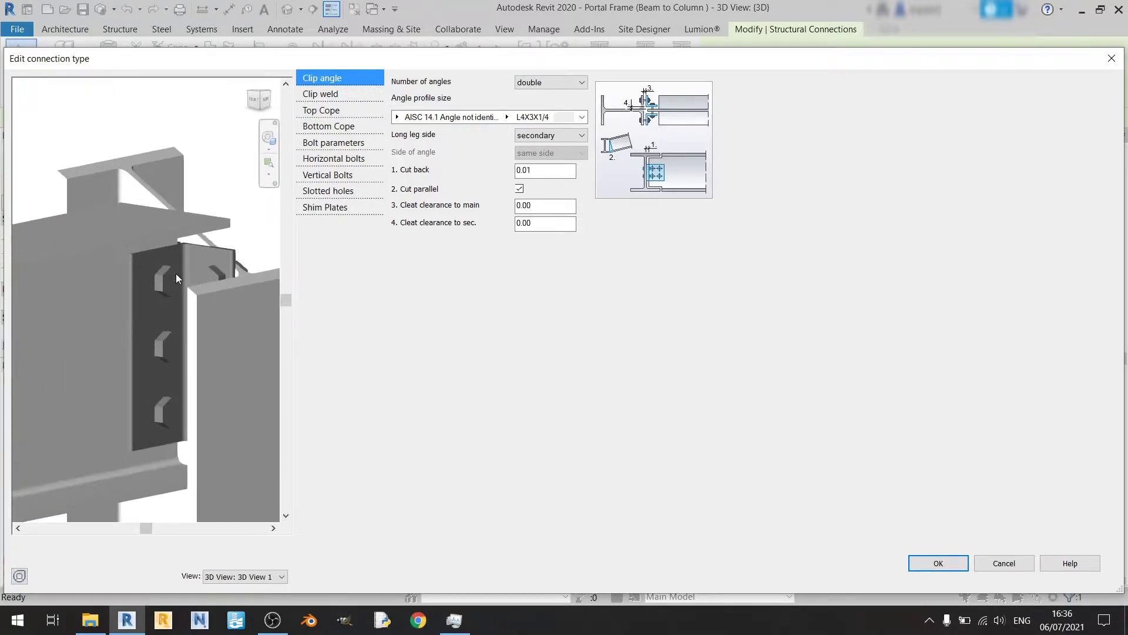
Step: Try the single left and single right options for the number of angles, and return to double
click(569, 85)
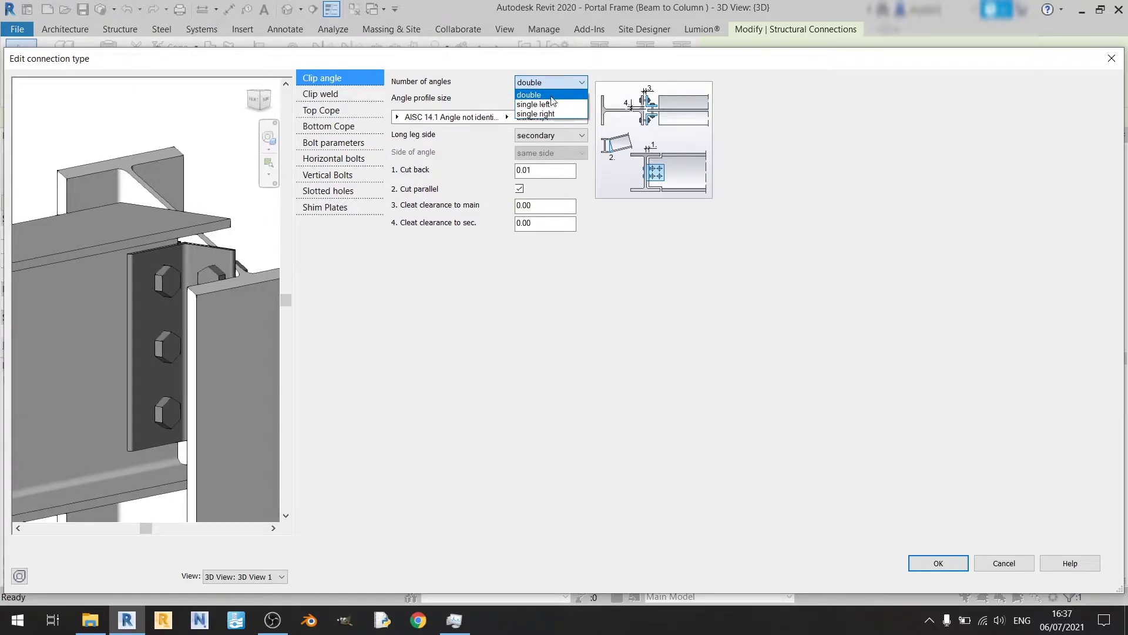
click(552, 96)
click(553, 83)
click(551, 104)
scroll(259, 291, down, 5)
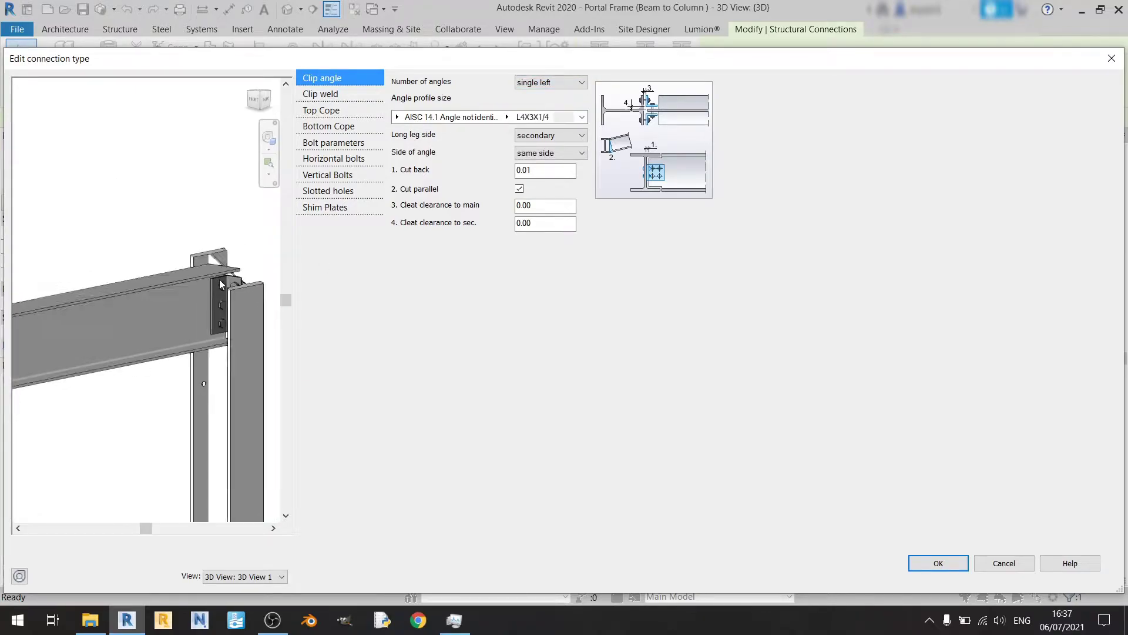
scroll(199, 265, down, 2)
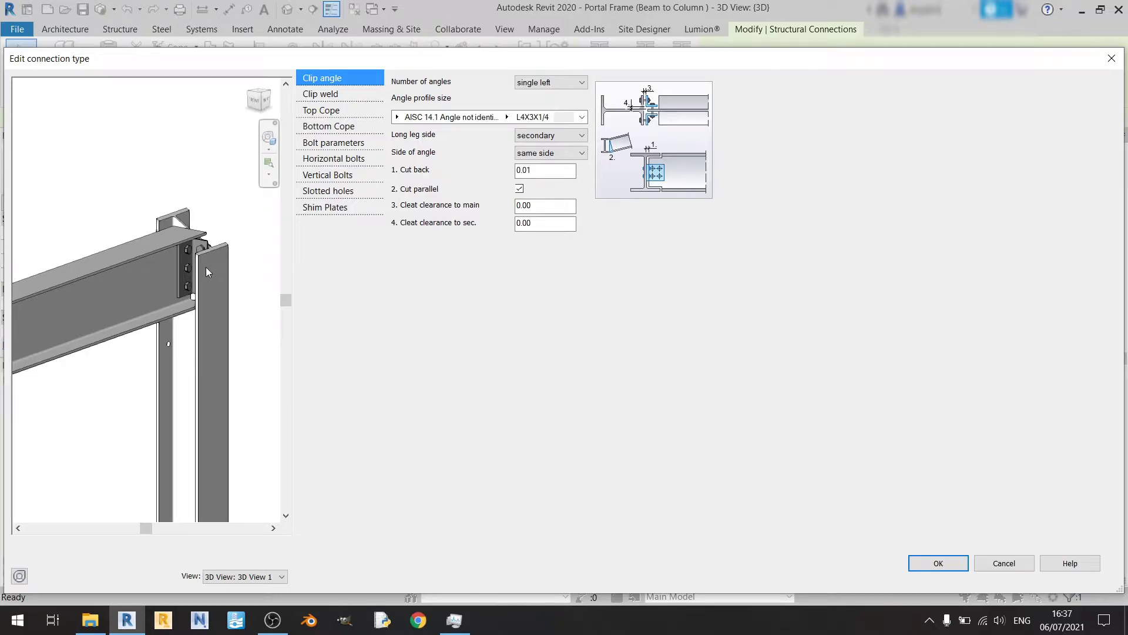
click(581, 83)
click(551, 113)
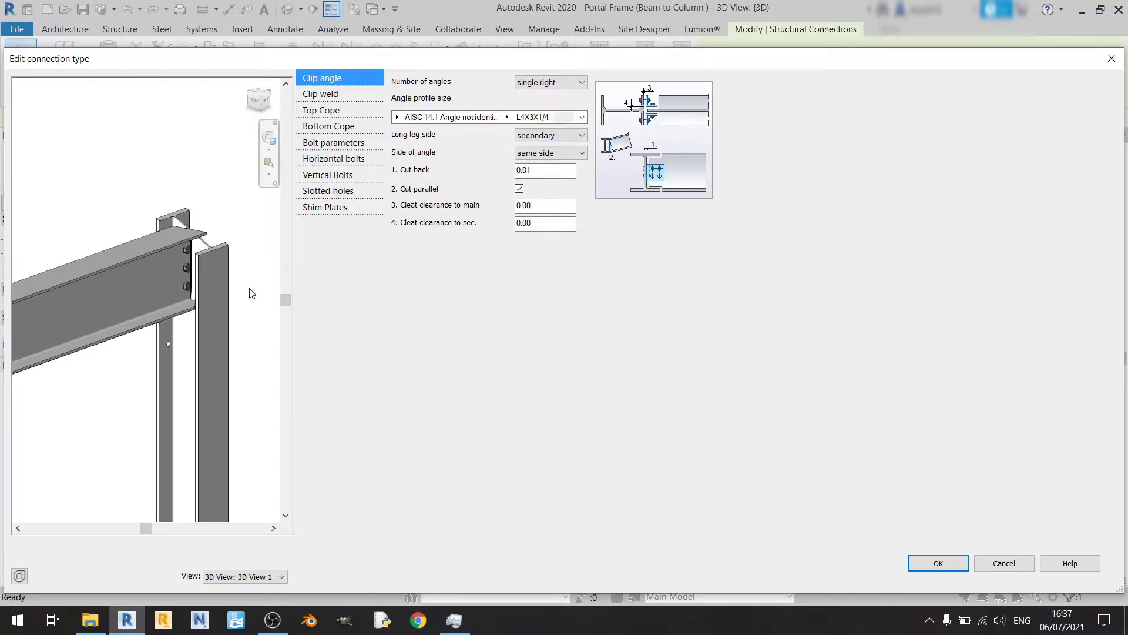
click(552, 83)
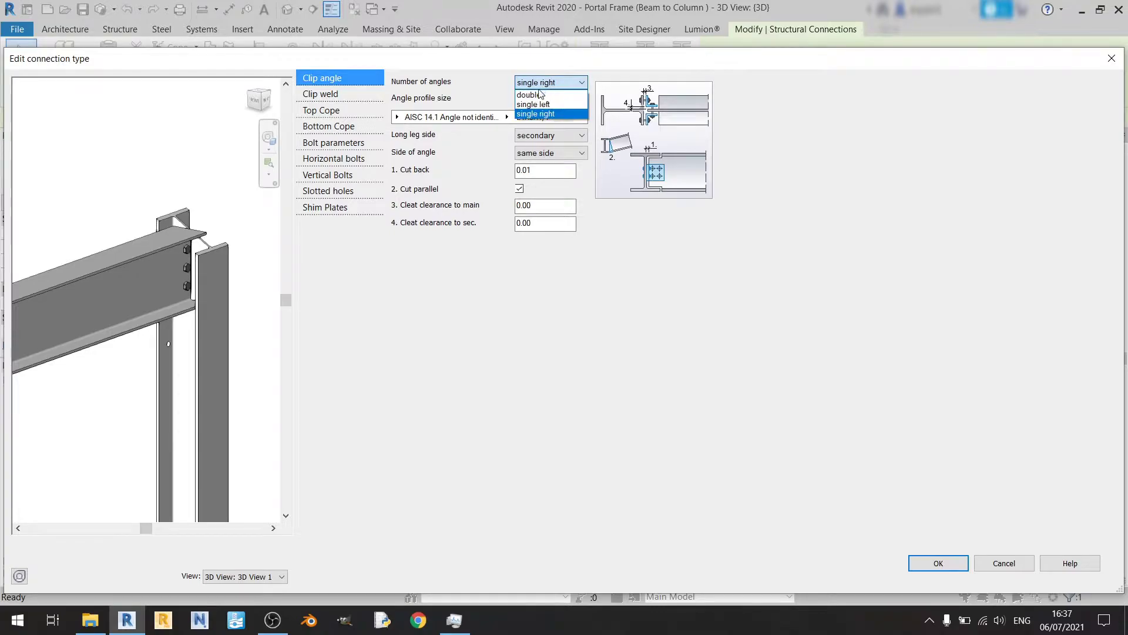
click(540, 95)
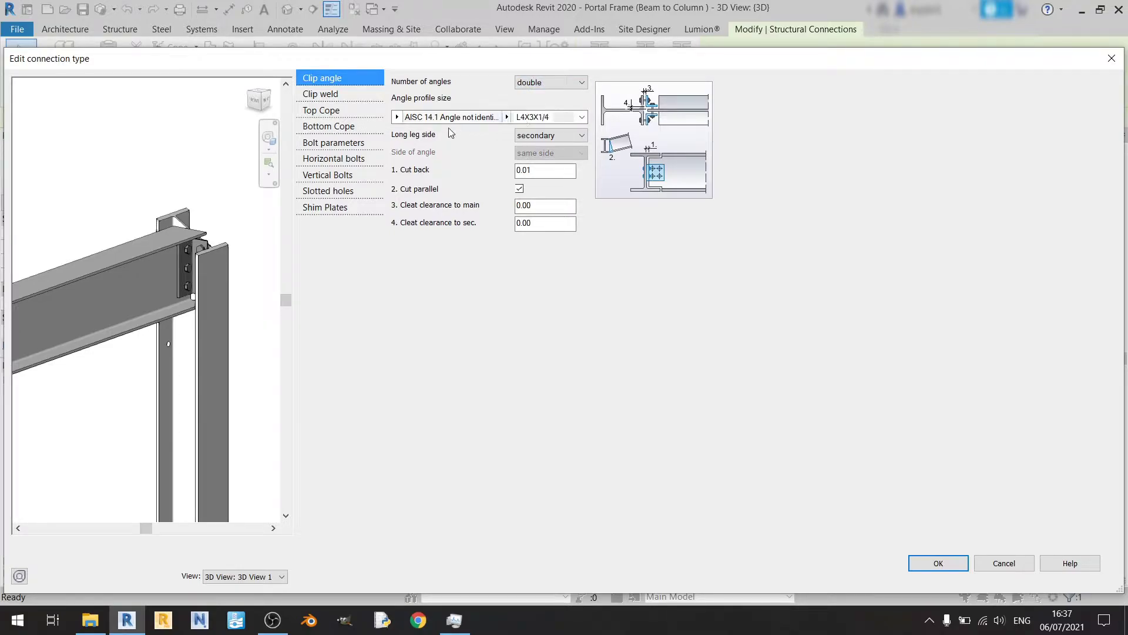
Step: Change the clip angle's profile family to UK Rolled Steel Unequal Angle
click(397, 117)
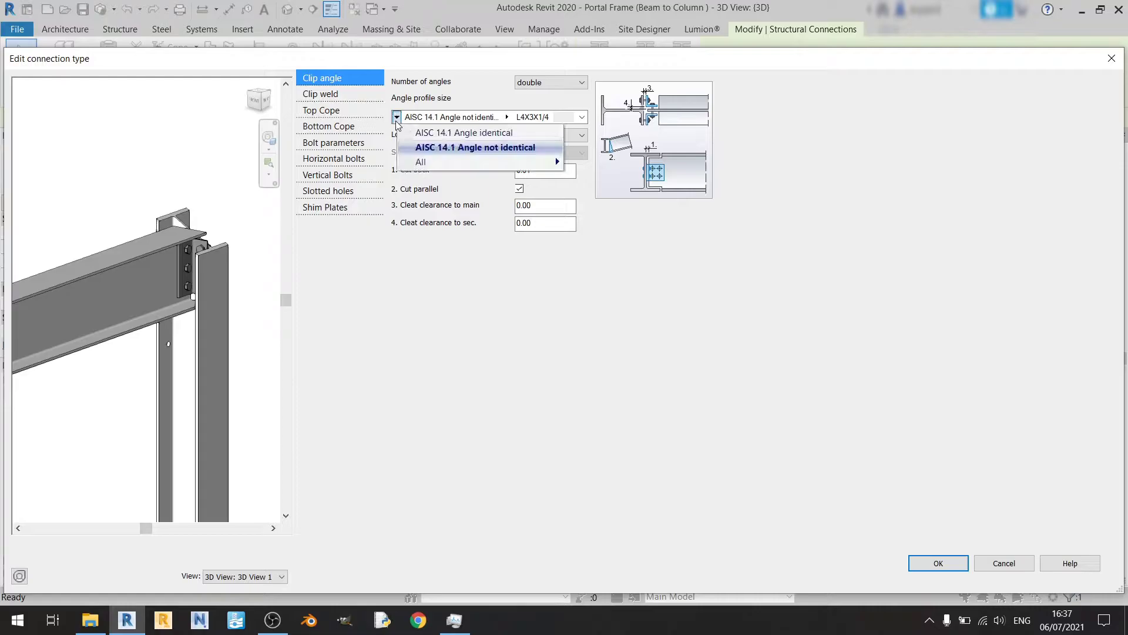
mouse_move(470, 162)
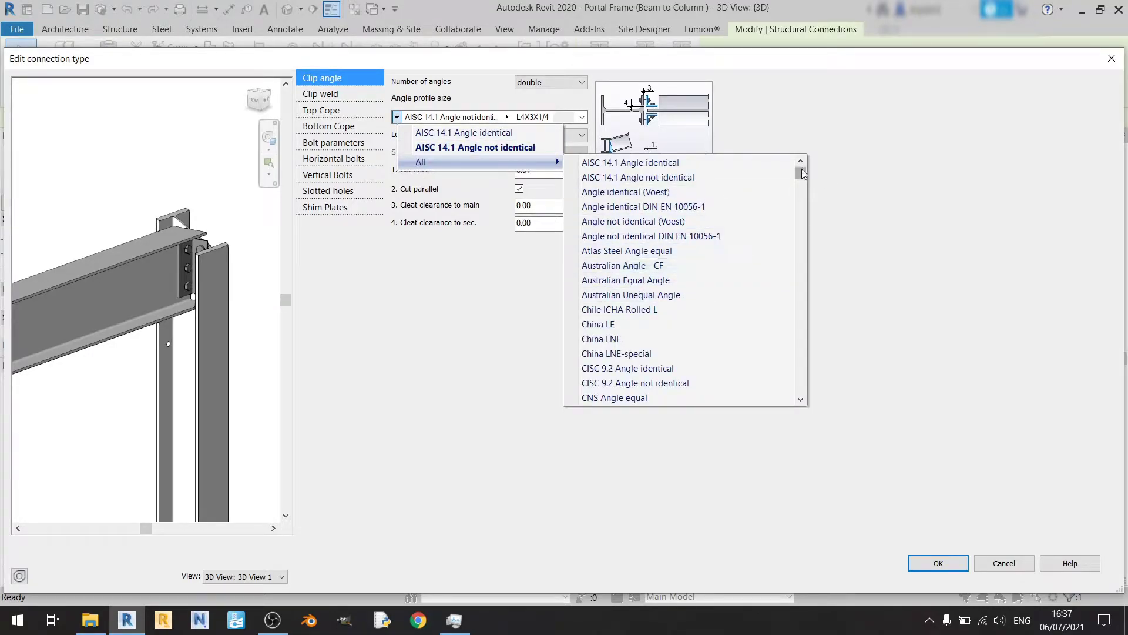
drag(803, 174, 800, 356)
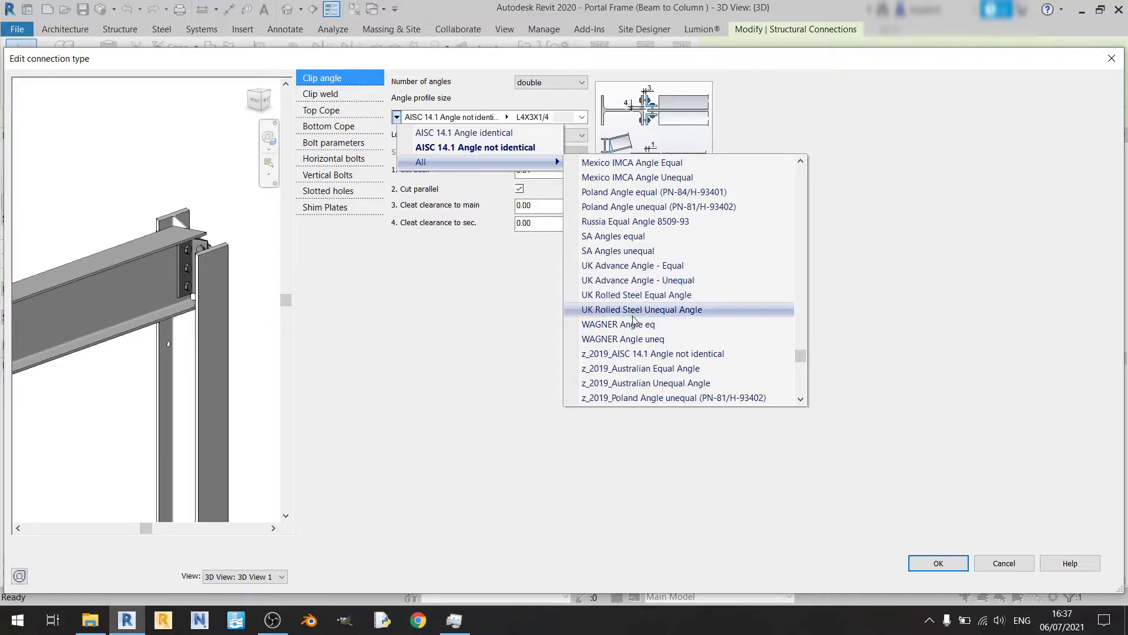
click(687, 316)
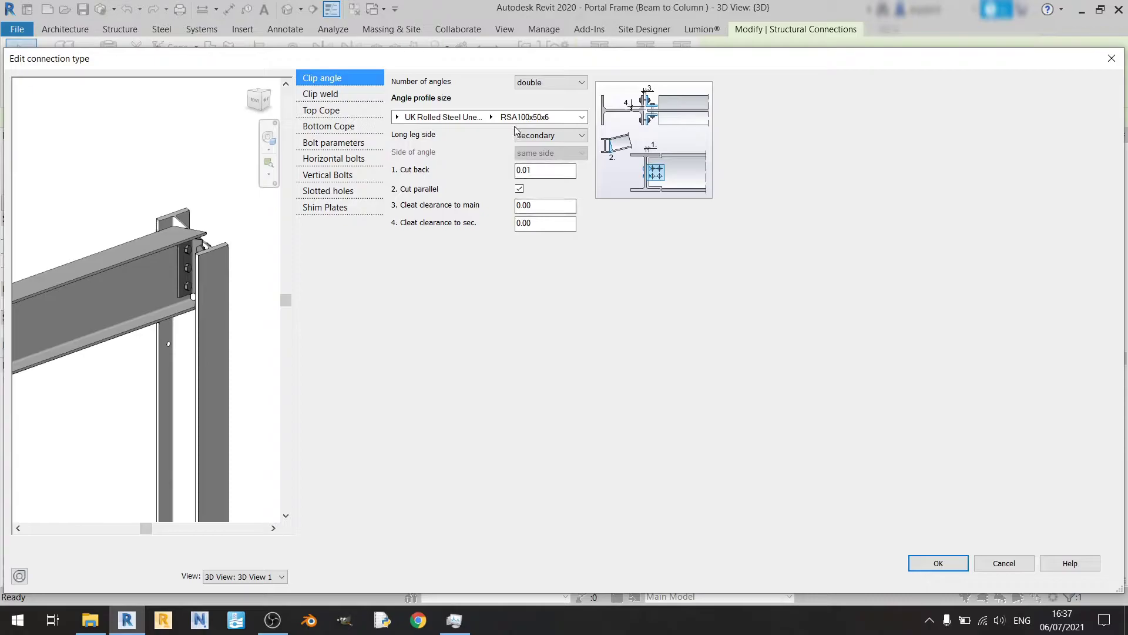
scroll(128, 287, up, 2)
scroll(237, 263, down, 2)
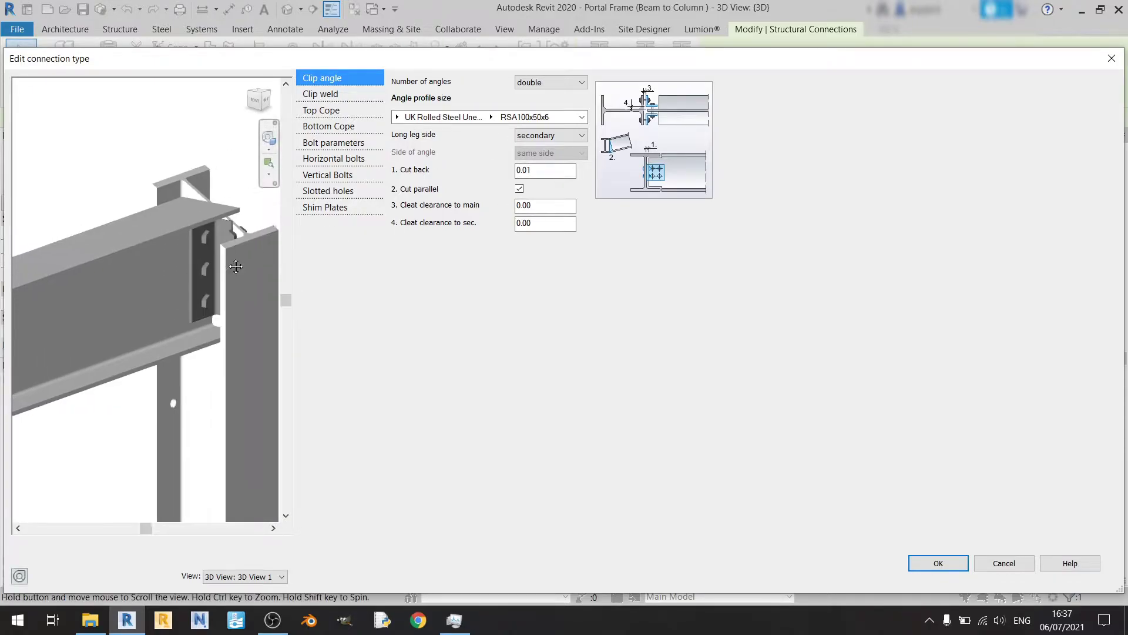
click(493, 117)
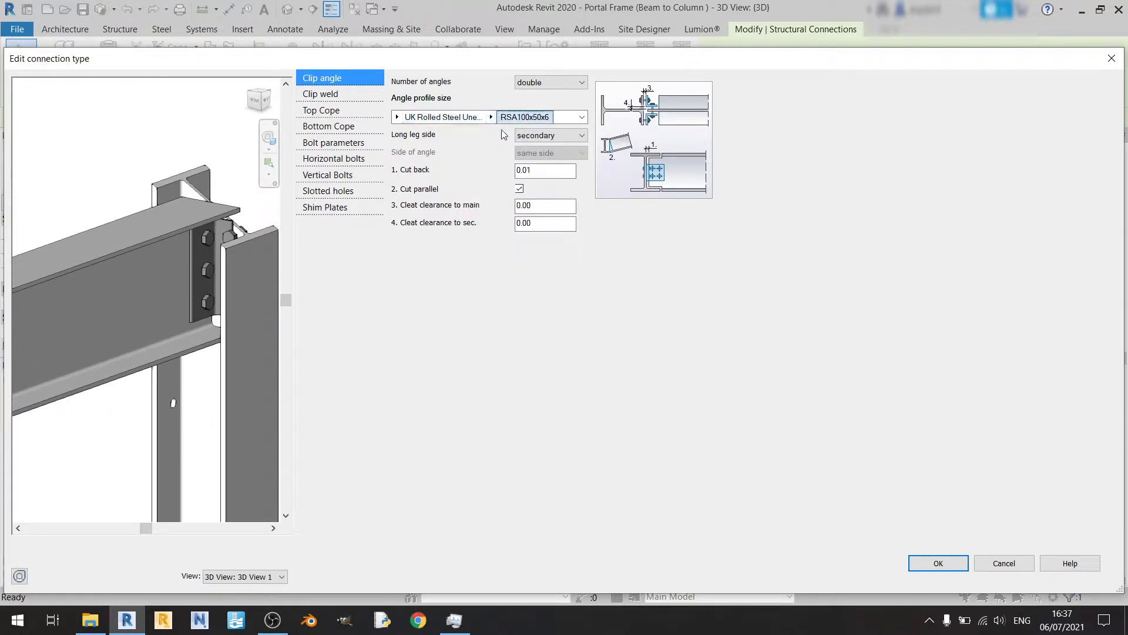
click(494, 134)
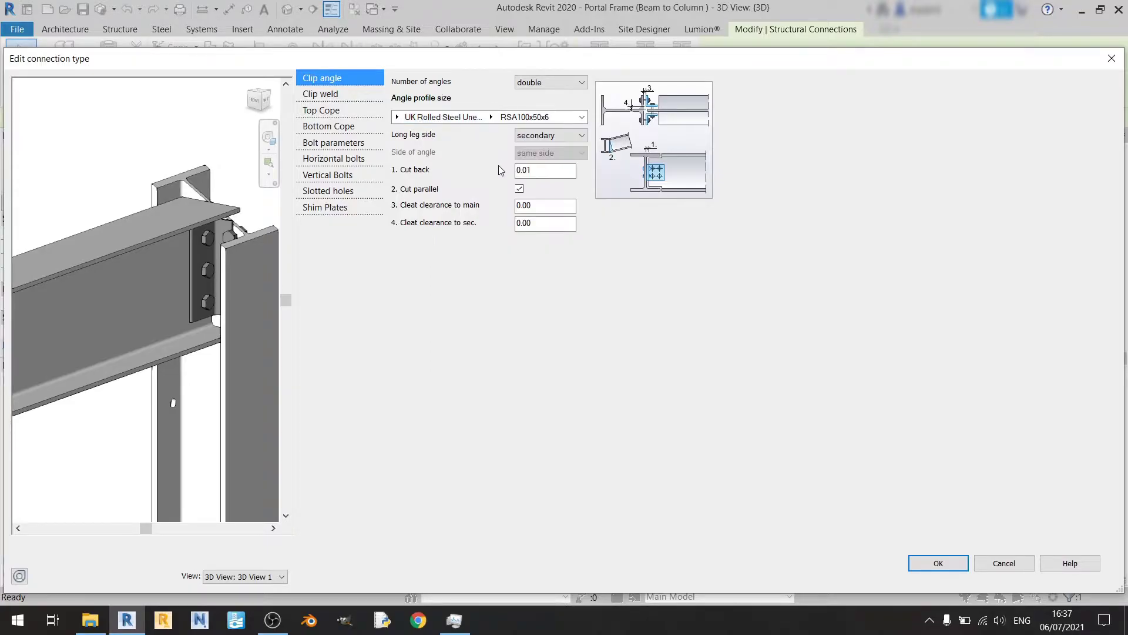
Step: Try placing the angle's long leg on the main side, and return it to secondary
middle_drag(231, 259, 232, 282)
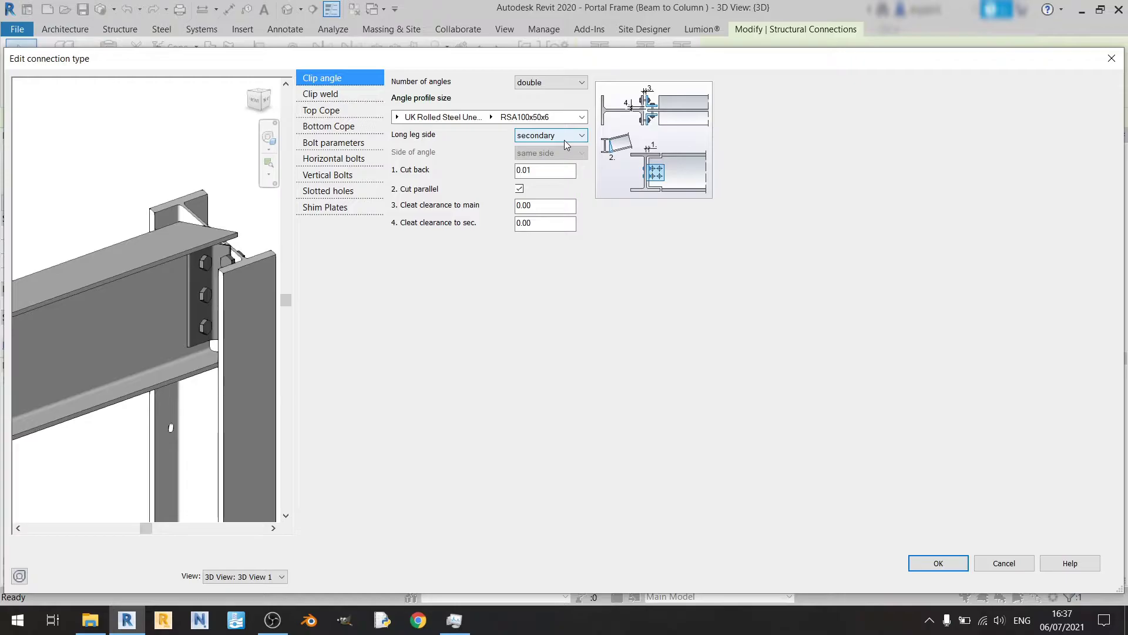
scroll(224, 311, up, 2)
middle_drag(223, 311, 218, 336)
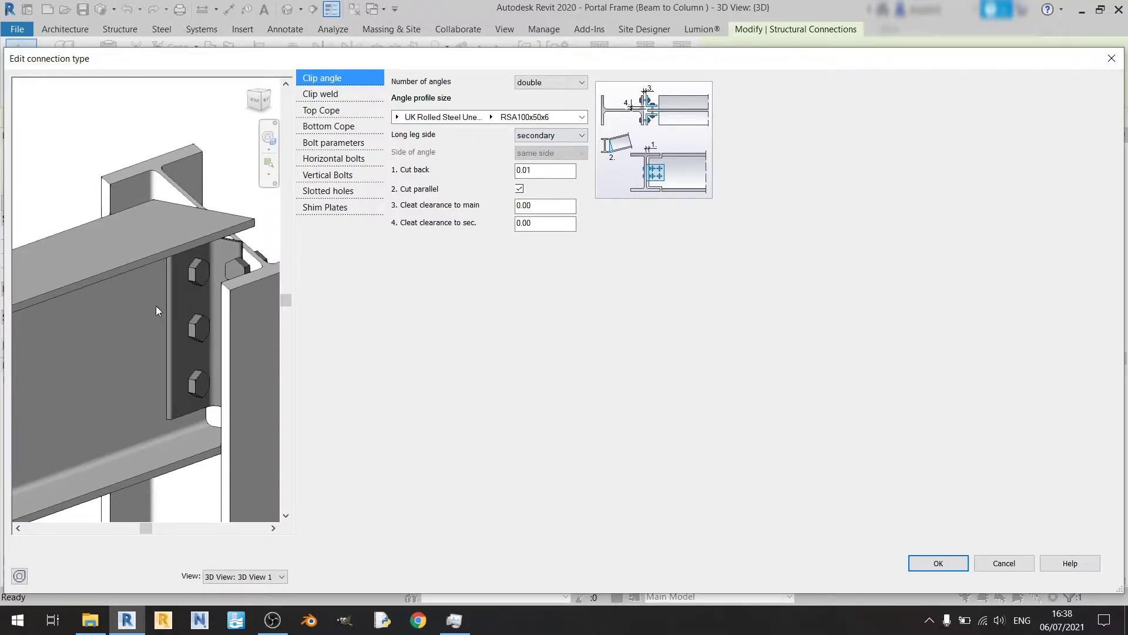
click(565, 137)
click(541, 144)
middle_drag(258, 306, 224, 290)
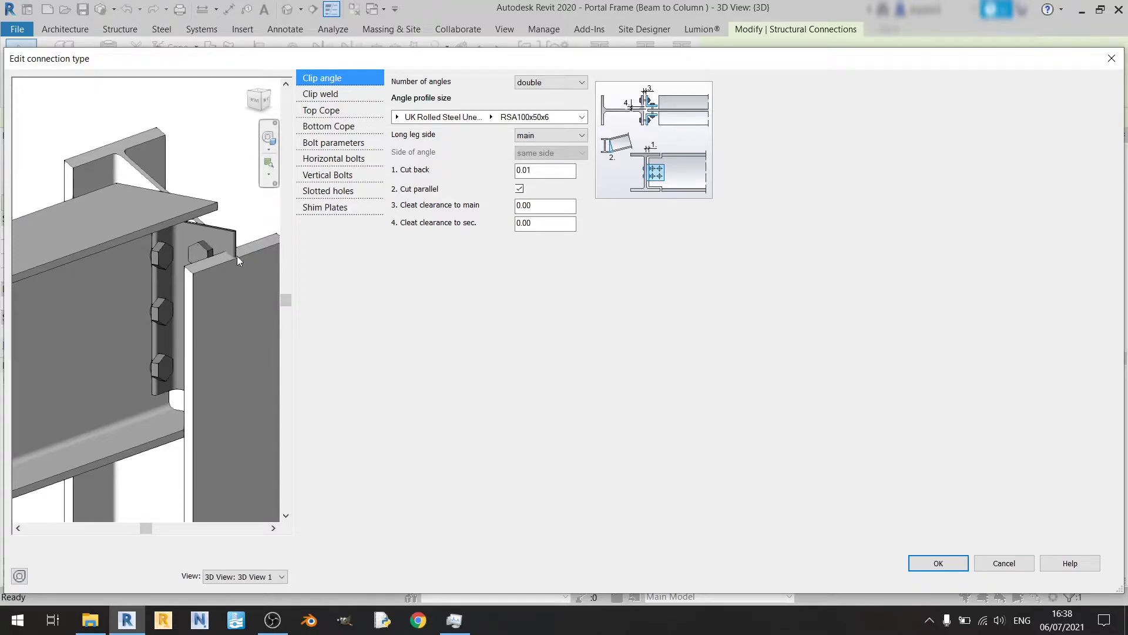
click(547, 137)
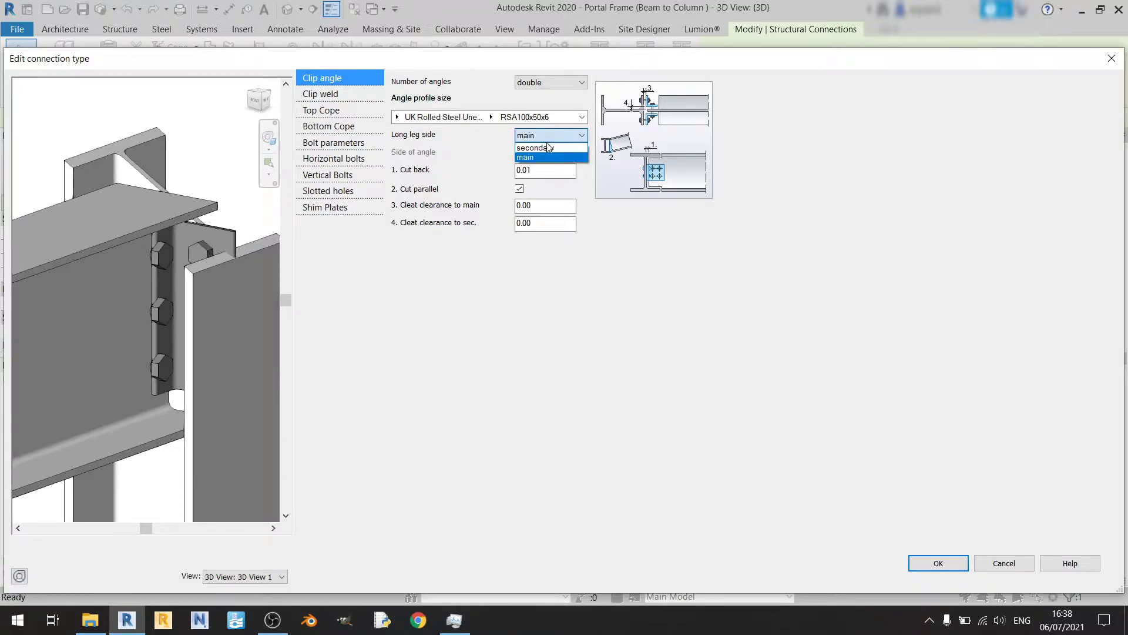
click(548, 147)
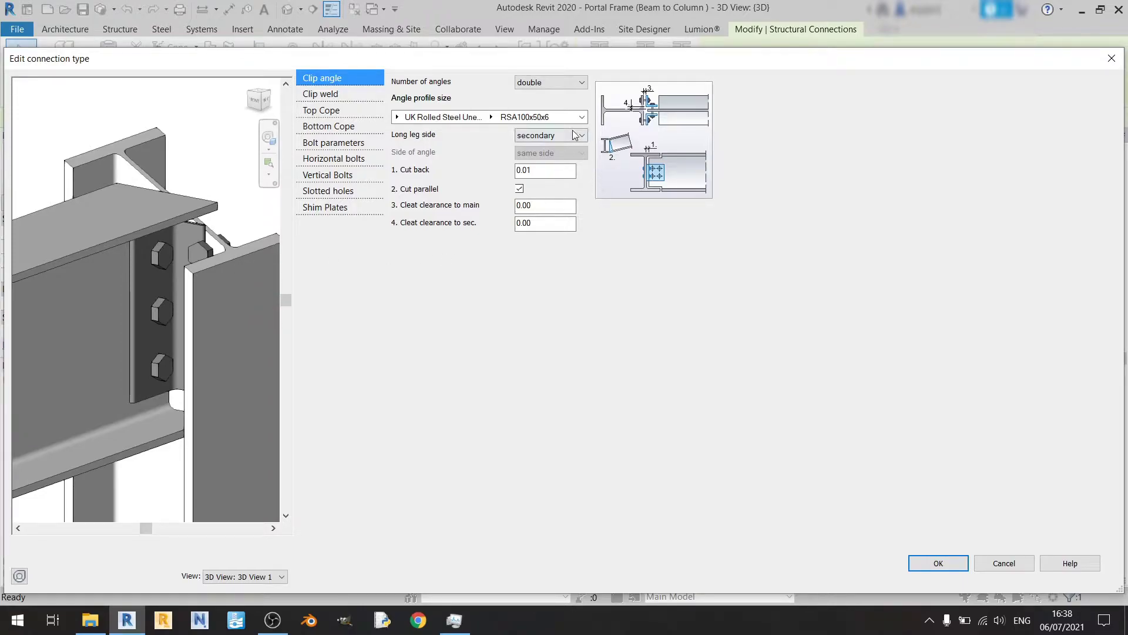
Step: Switch the clip angle's long leg side to main once more, and set it back to secondary
click(550, 135)
click(547, 157)
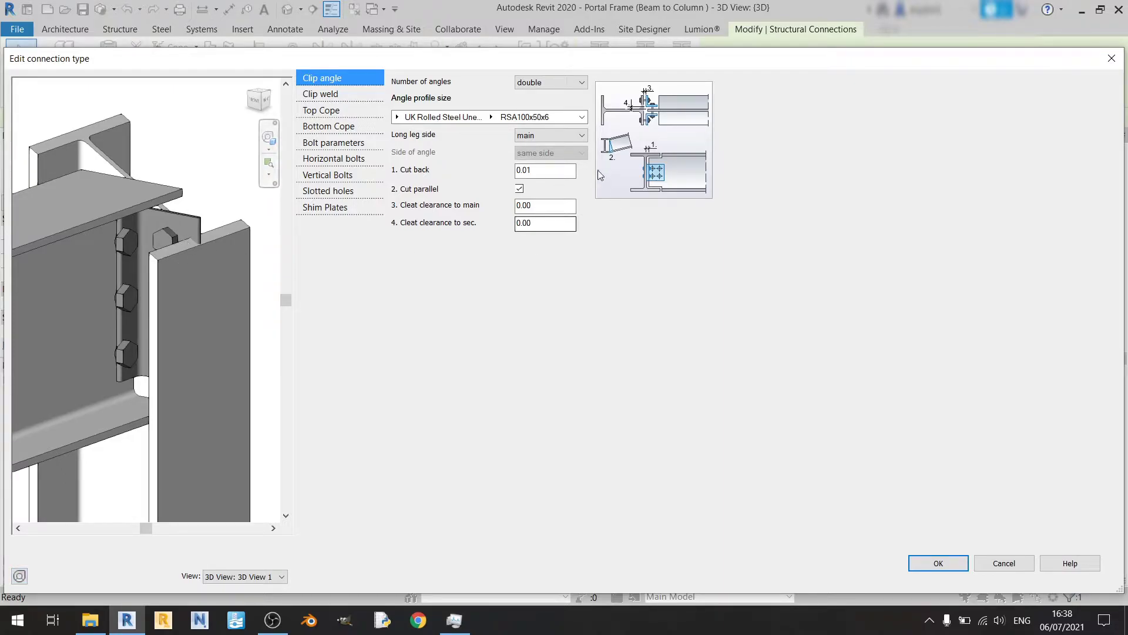
click(559, 137)
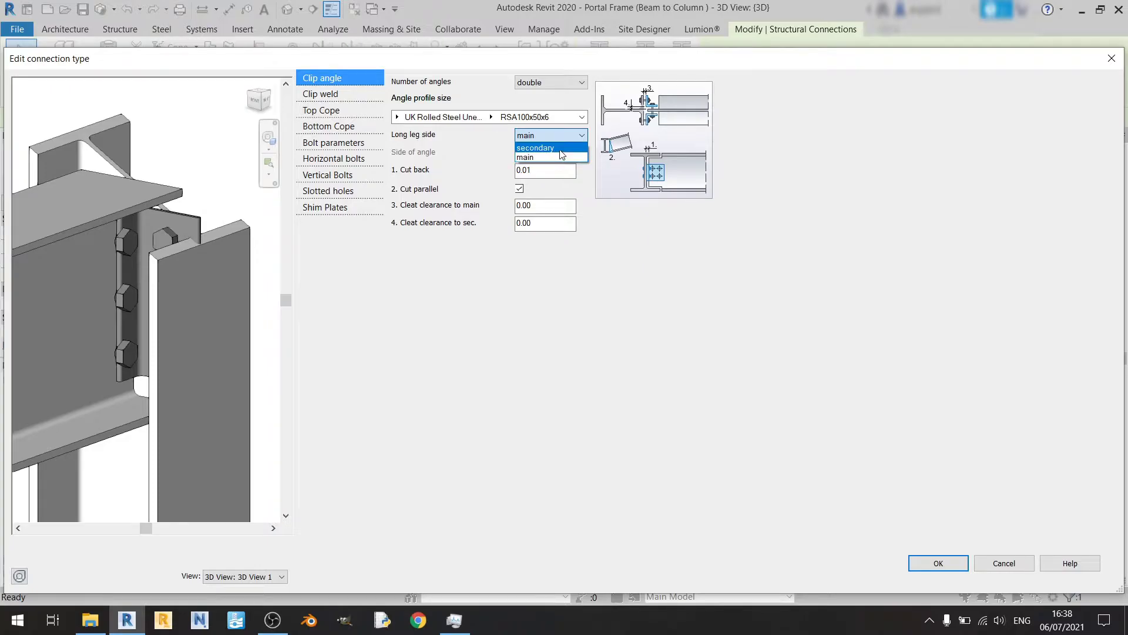
click(560, 154)
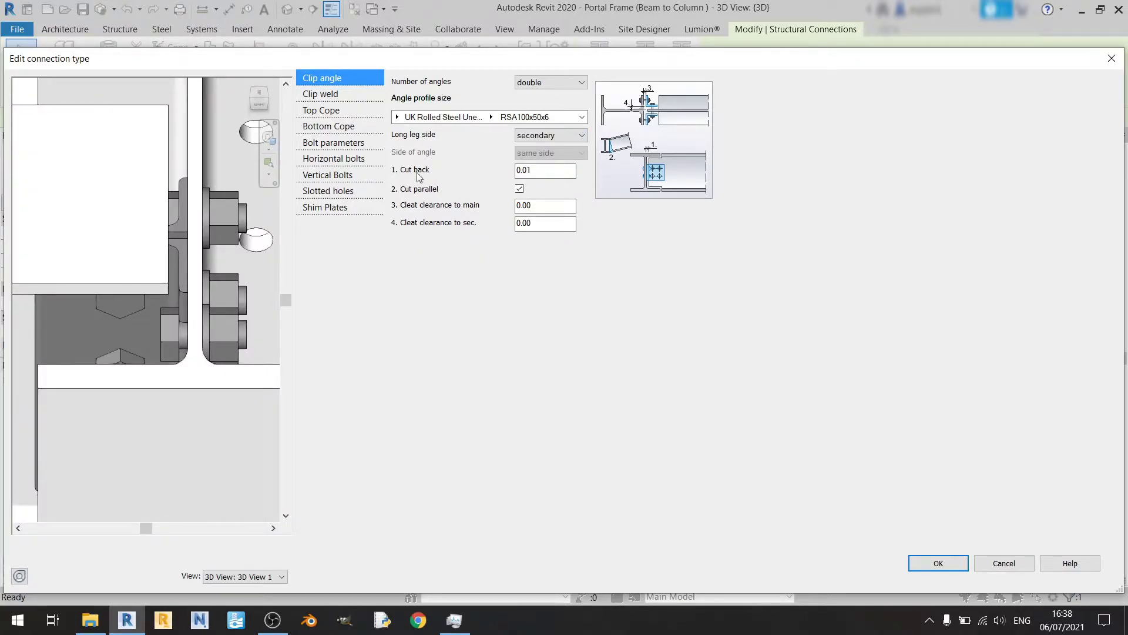
Step: Try a cut back of 0.50 and restore it to 0.01, and switch the parallel cut off and on again
middle_drag(185, 232, 178, 263)
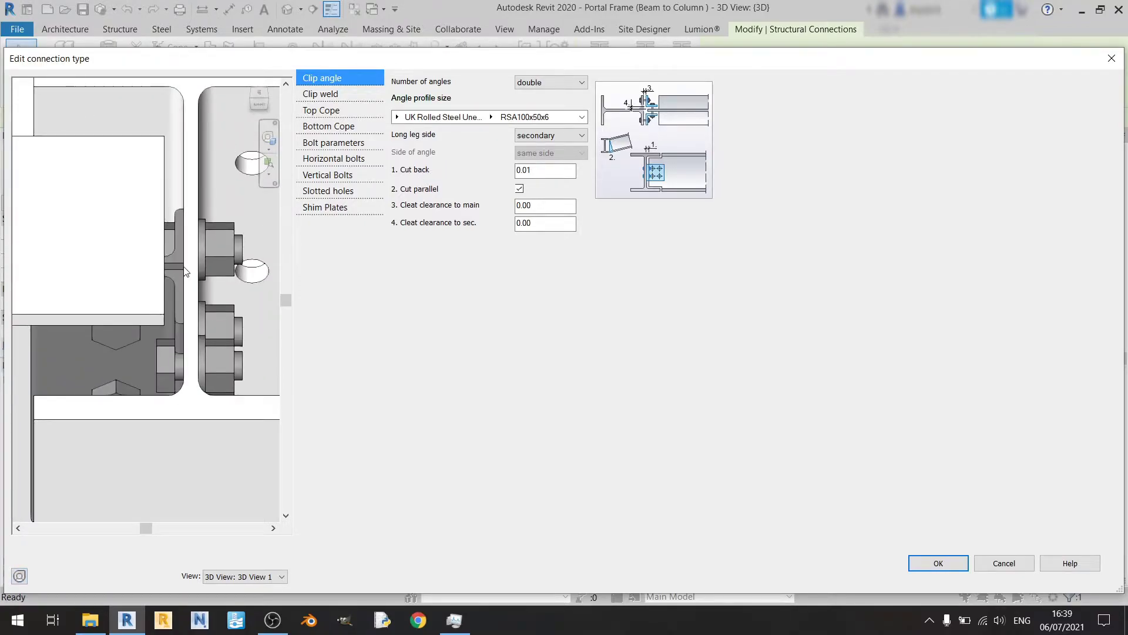
scroll(144, 270, down, 3)
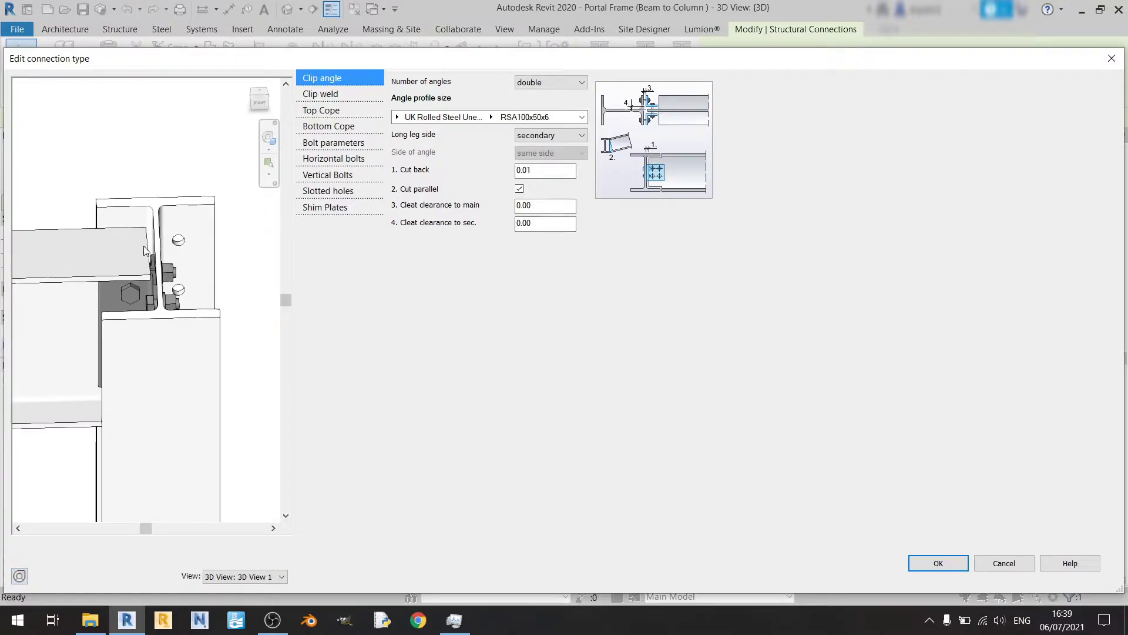
drag(564, 170, 499, 171)
text(0)
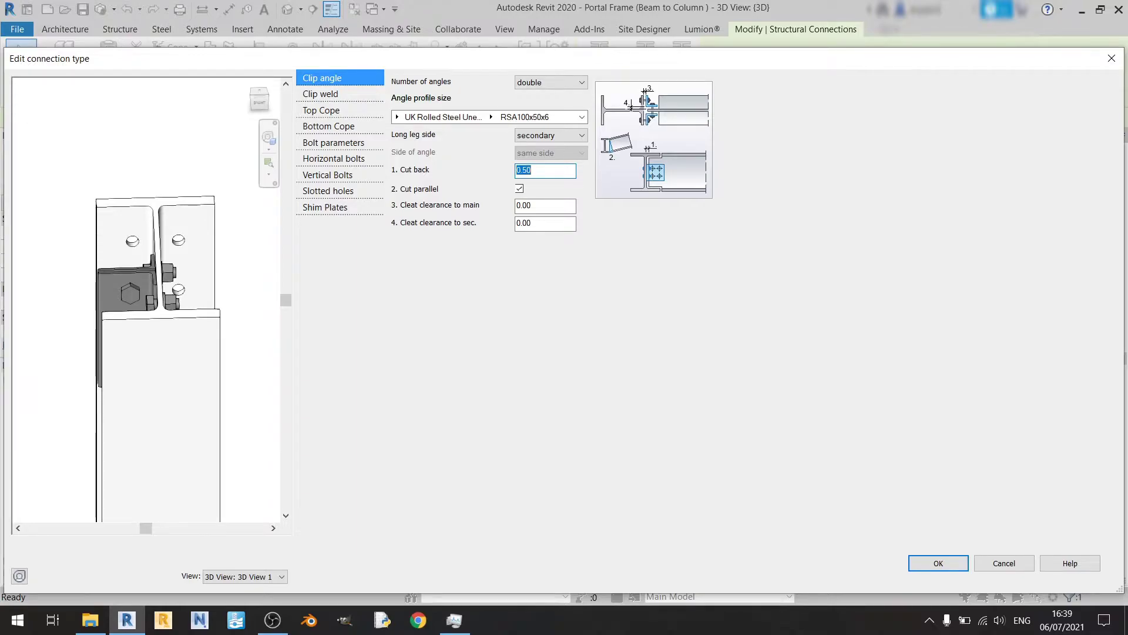
click(168, 310)
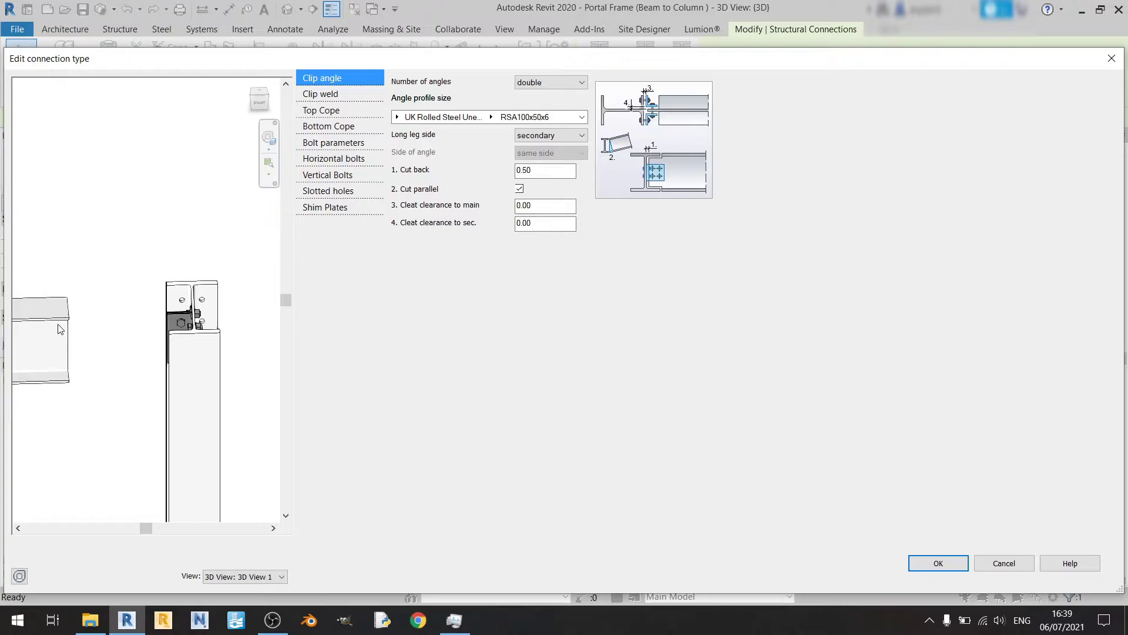
double_click(533, 171)
text(0)
key(Return)
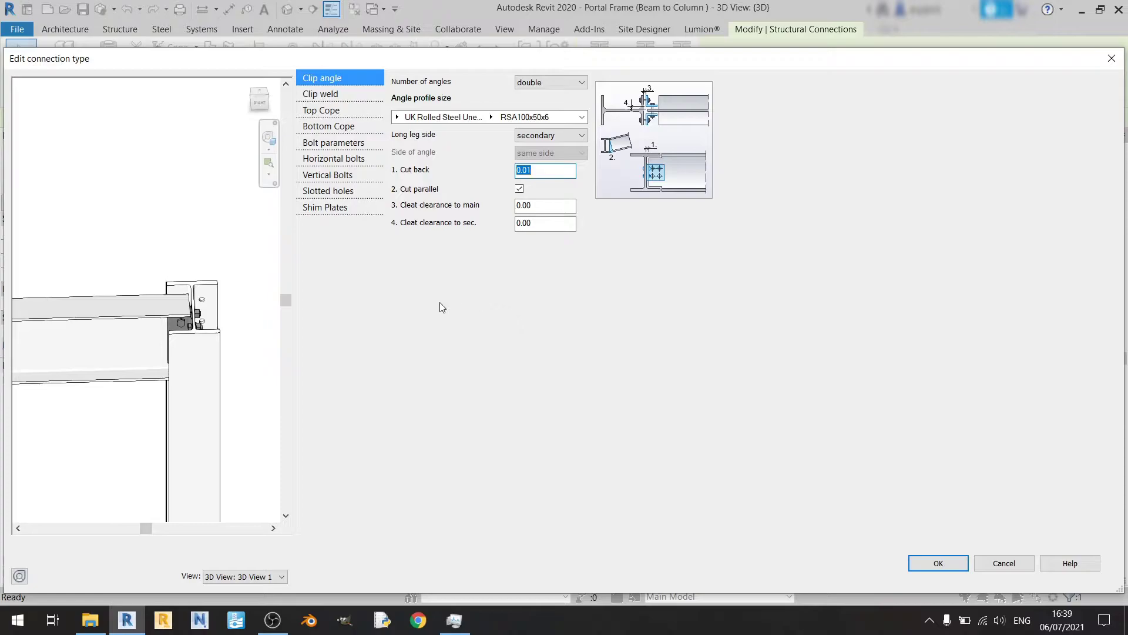
click(523, 192)
click(521, 189)
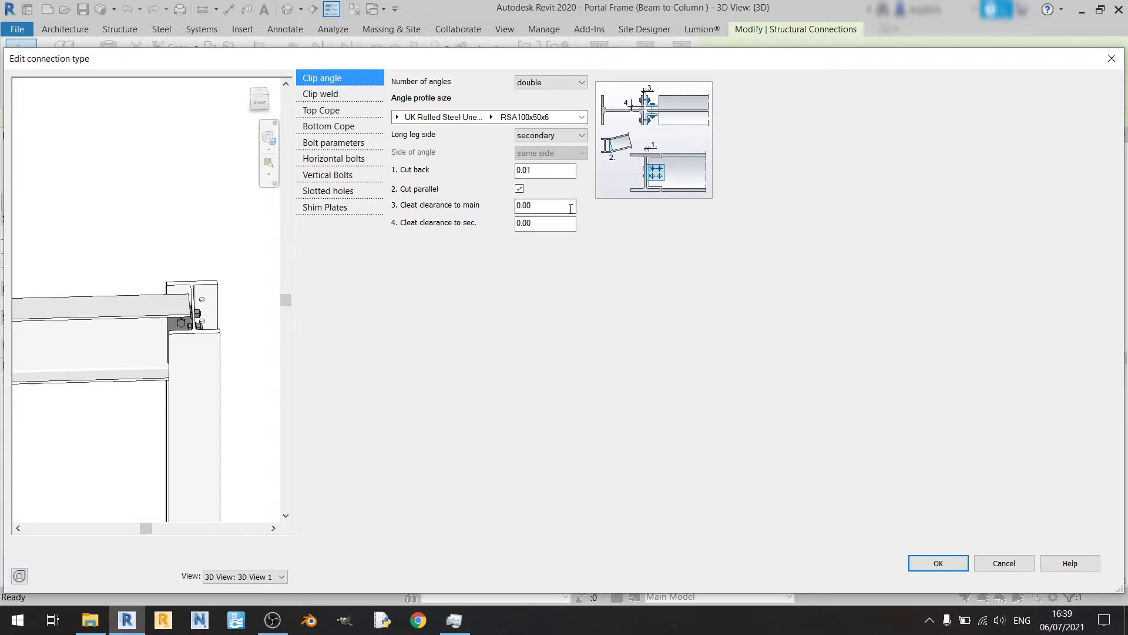
Step: Try a cleat clearance to main of 0.01, and return it to 0.00
shift+middle_drag(232, 340, 111, 322)
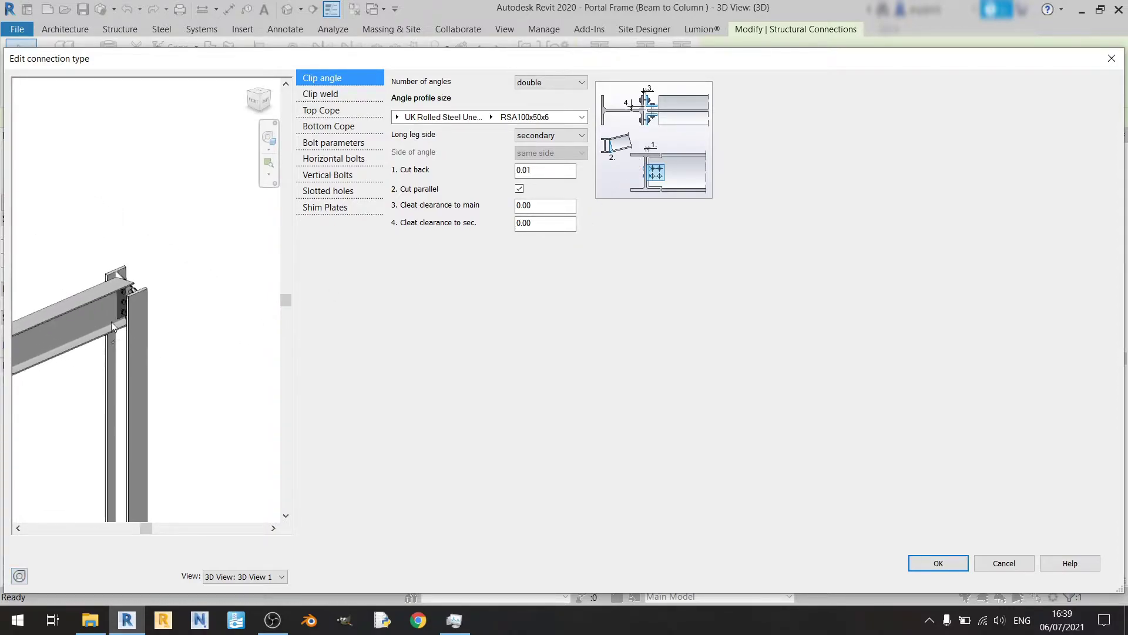
scroll(189, 274, up, 5)
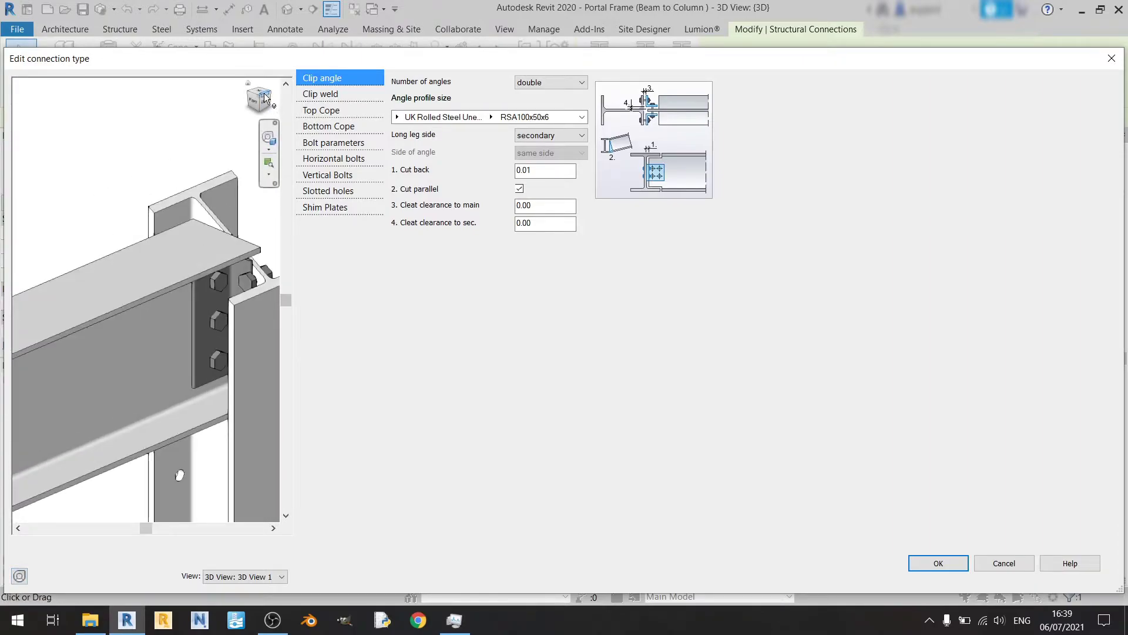
click(265, 99)
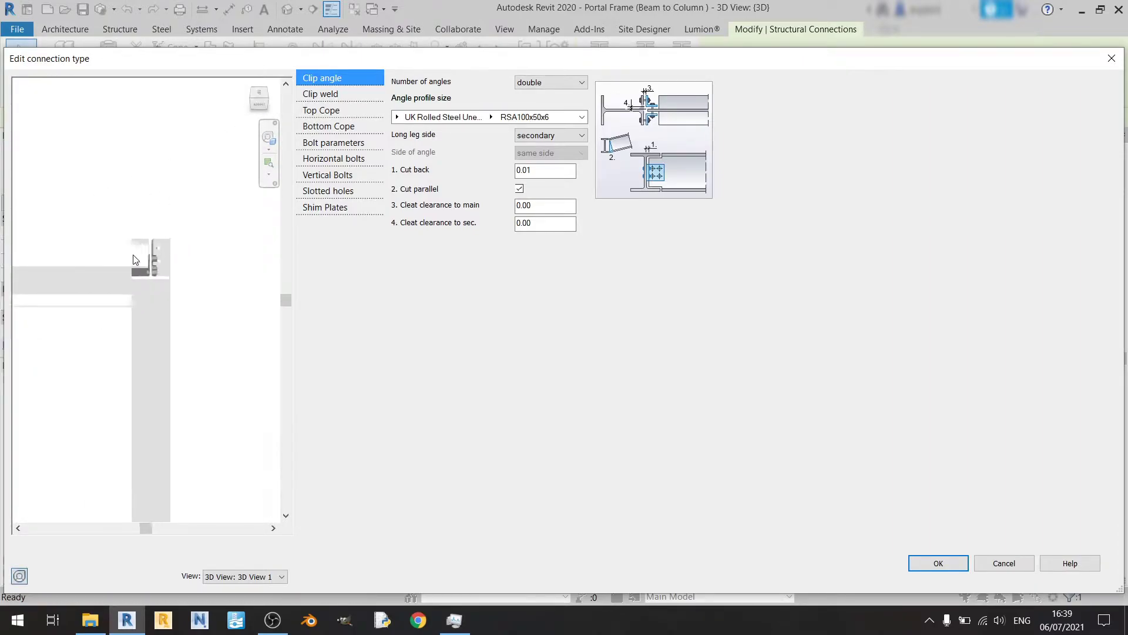
scroll(136, 259, up, 6)
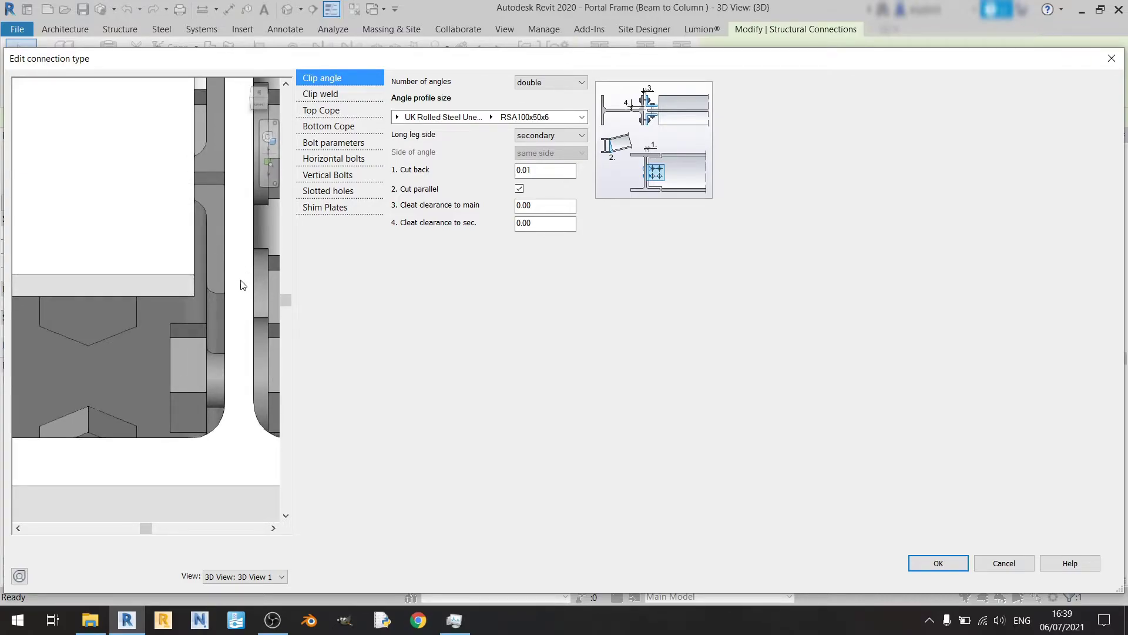
middle_drag(245, 308, 187, 346)
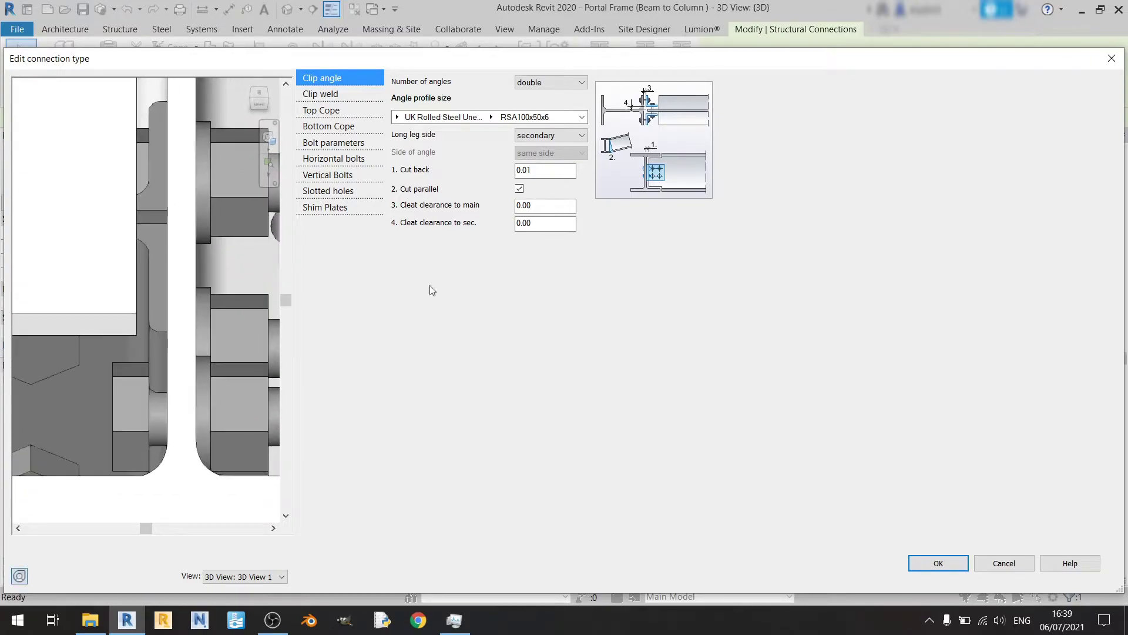
double_click(541, 206)
text(0.01)
key(Return)
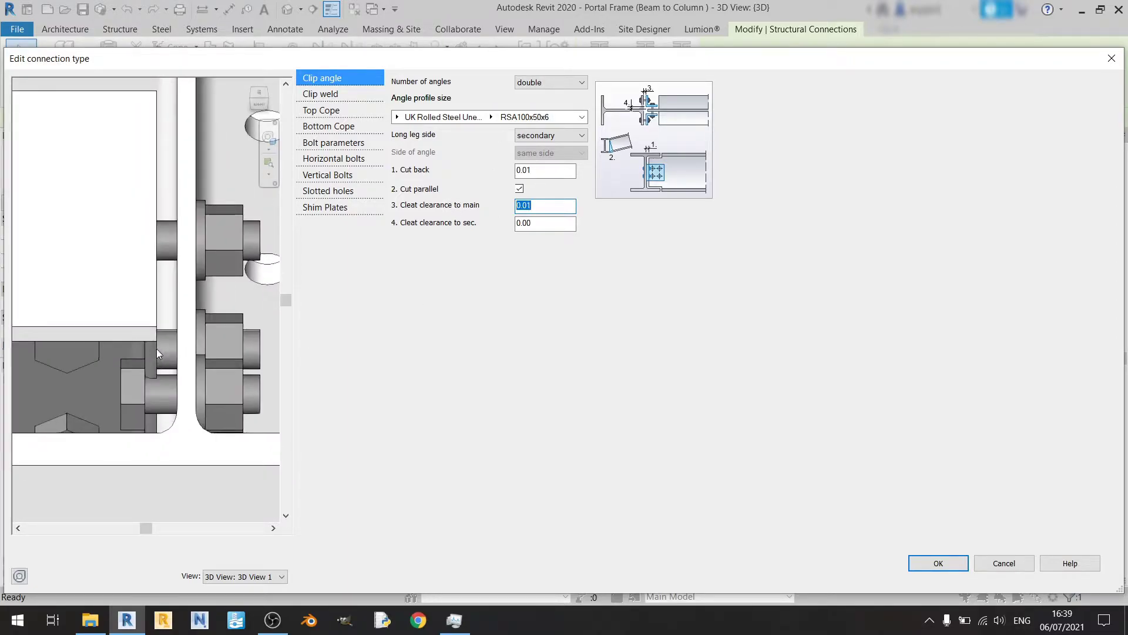
scroll(156, 348, down, 3)
scroll(182, 266, up, 3)
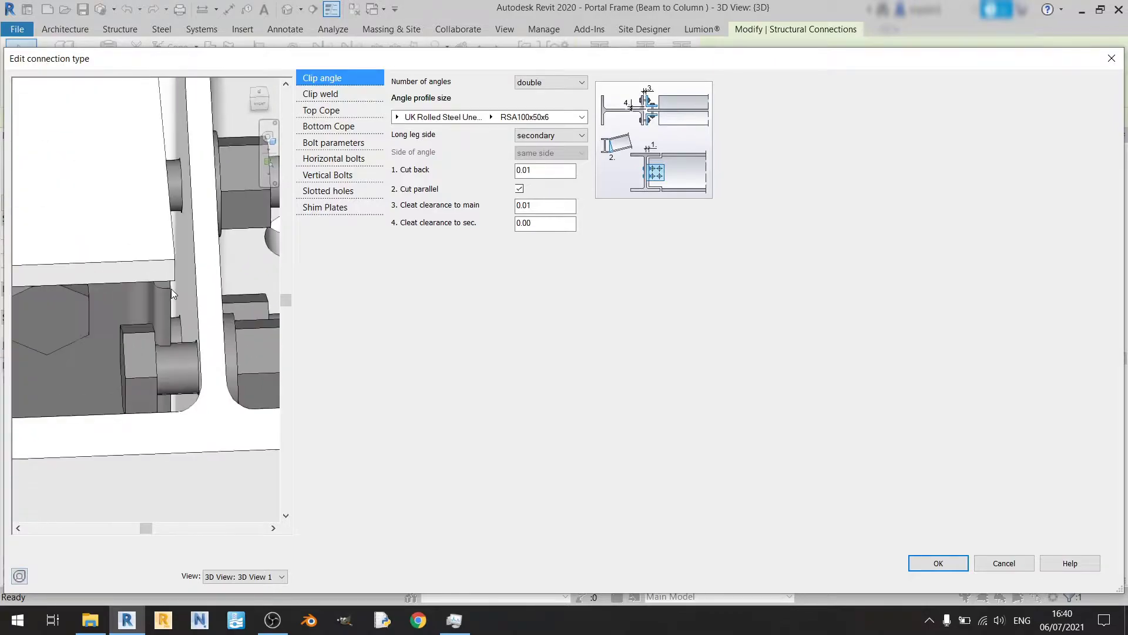
key(BackSpace)
key(Return)
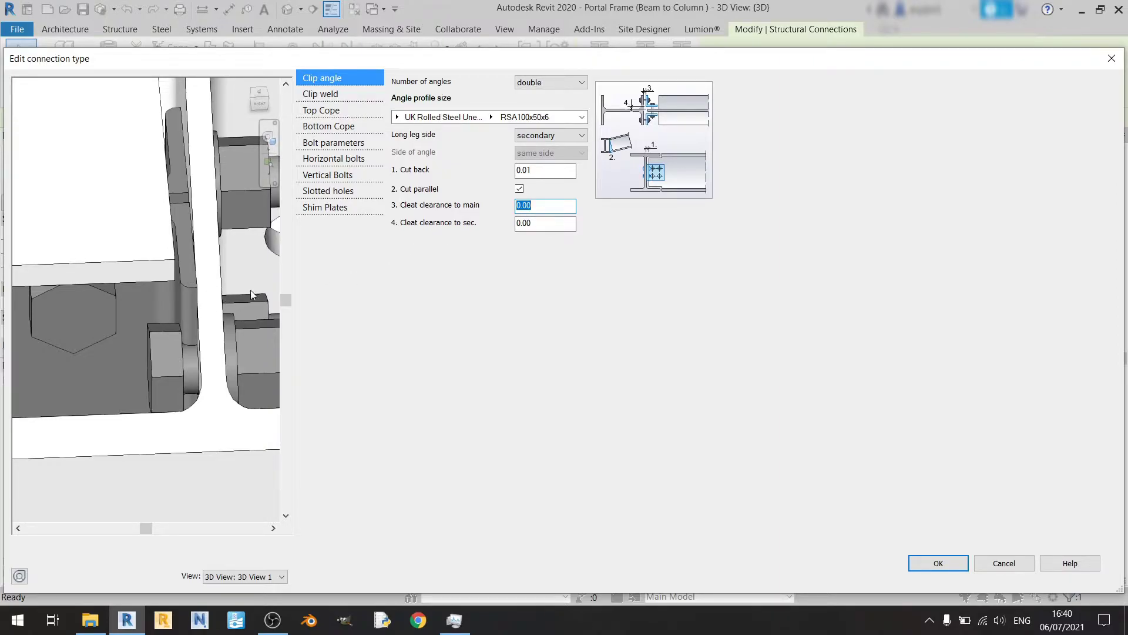
Step: Try a cleat clearance to secondary of 0.01, and return it to 0.00
scroll(251, 294, down, 3)
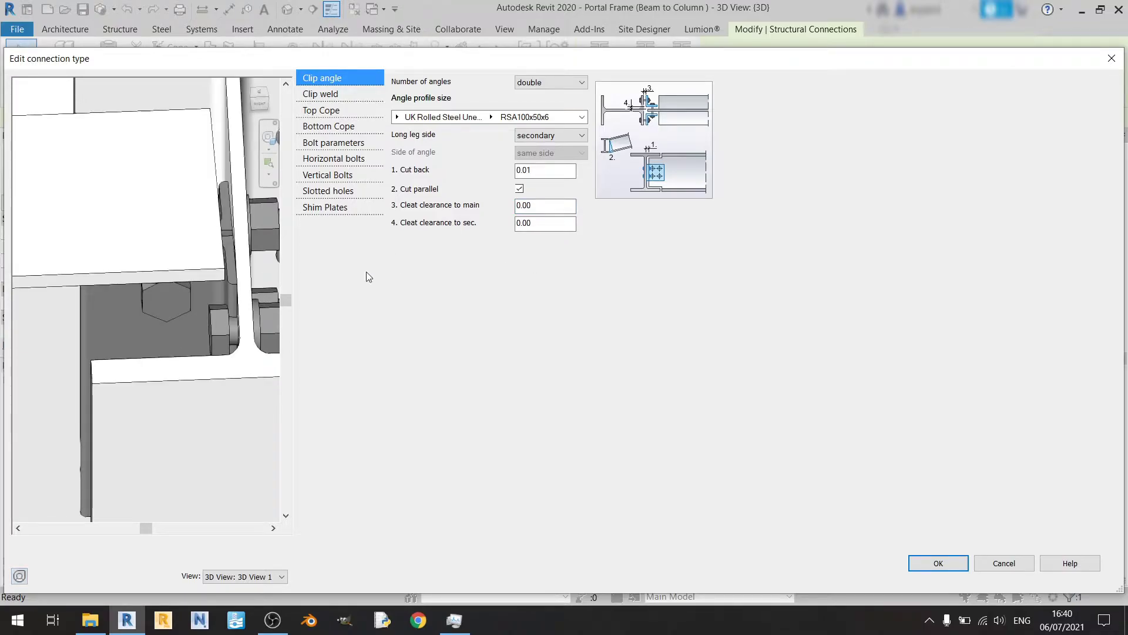
scroll(176, 329, down, 3)
shift+middle_drag(176, 329, 110, 267)
scroll(200, 291, up, 5)
mouse_move(200, 292)
middle_down()
mouse_move(222, 296)
mouse_move(194, 291)
middle_up()
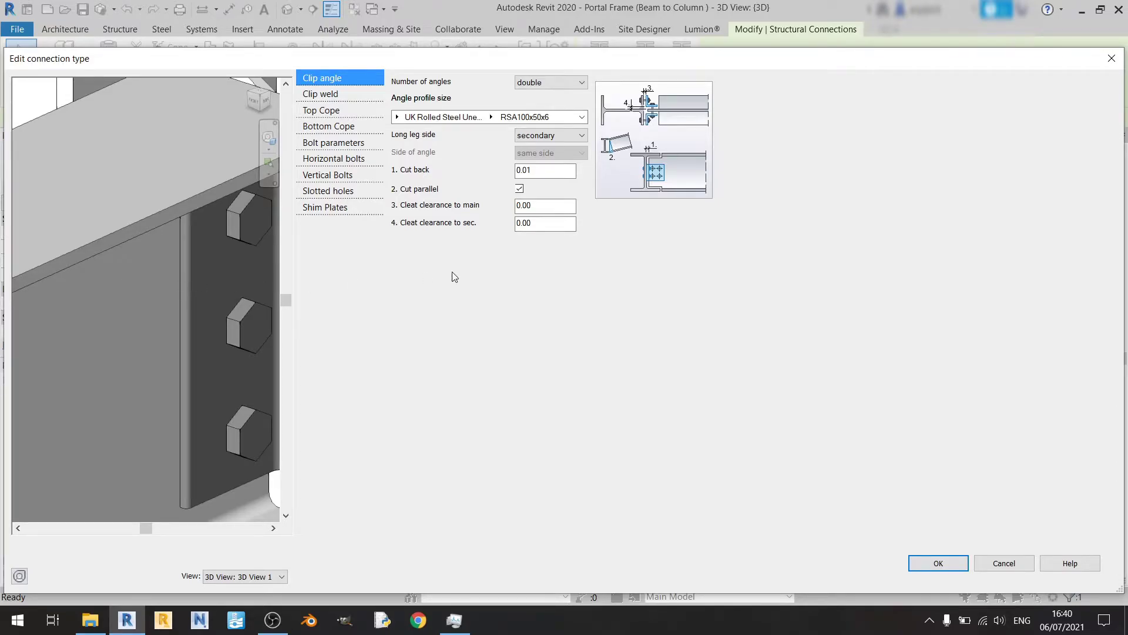
drag(550, 222, 441, 222)
text(0.01)
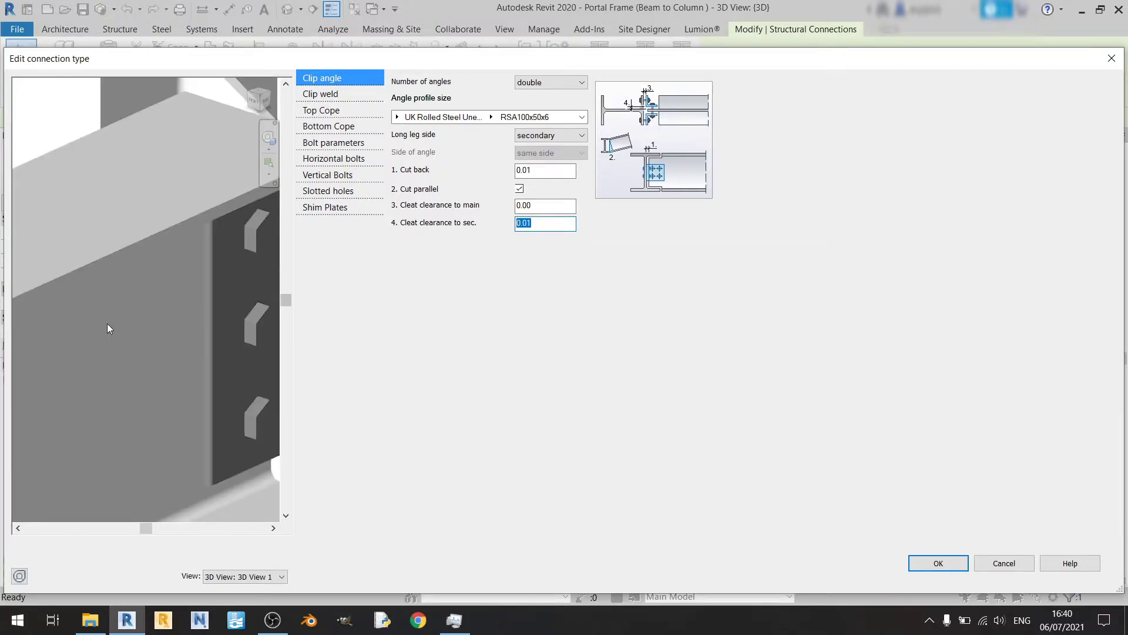
drag(118, 248, 189, 295)
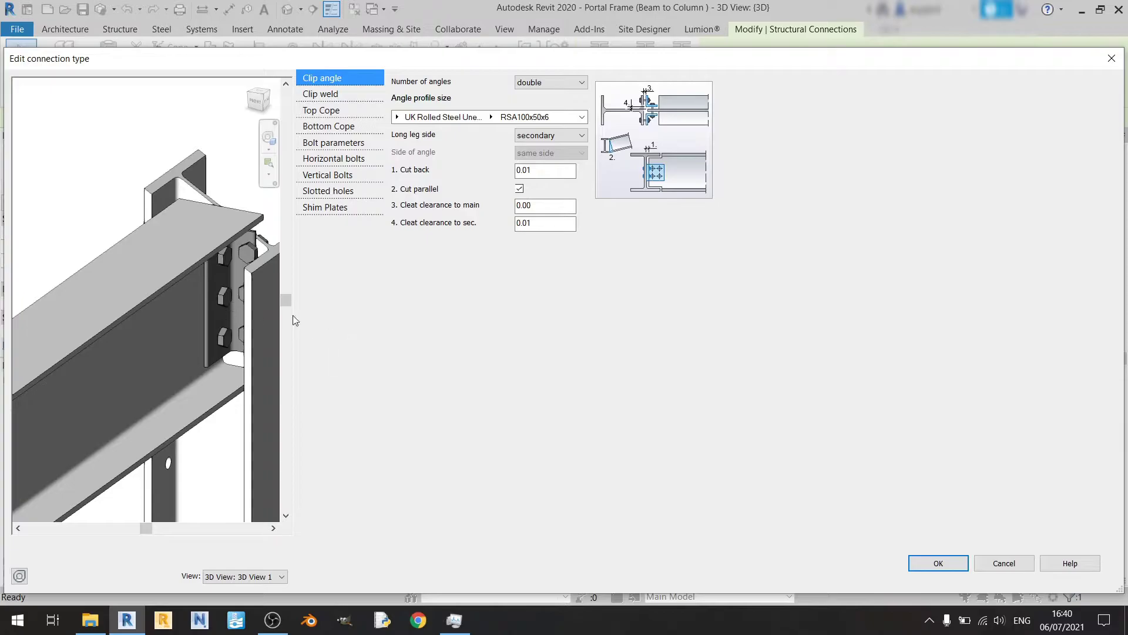
double_click(573, 226)
text(0)
key(Return)
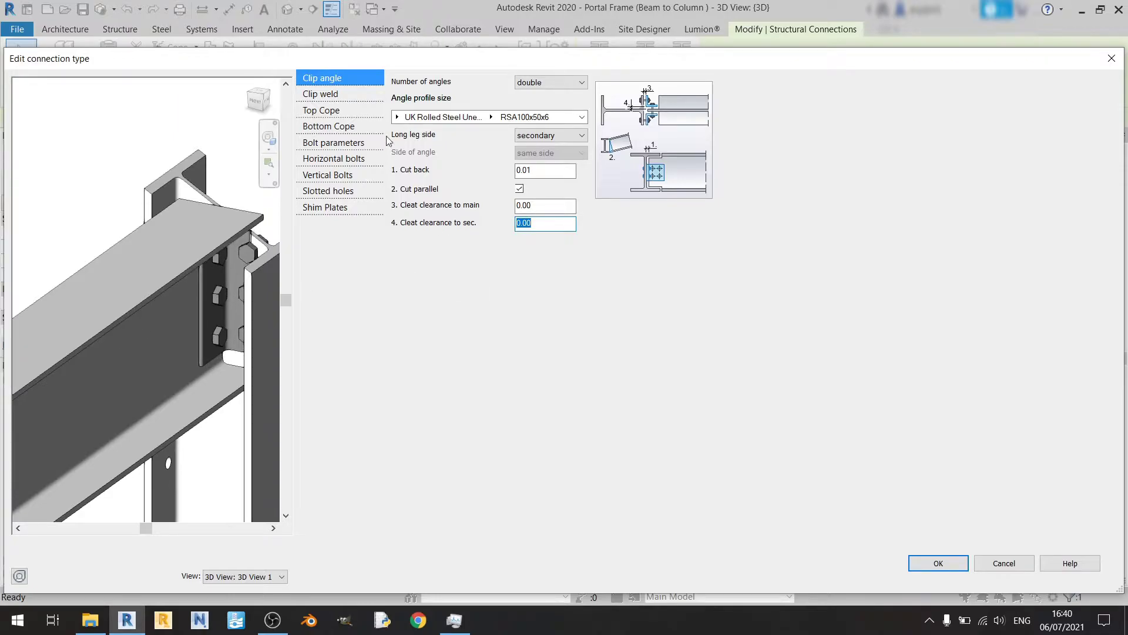
Step: Review the clip weld settings of the connection
click(365, 95)
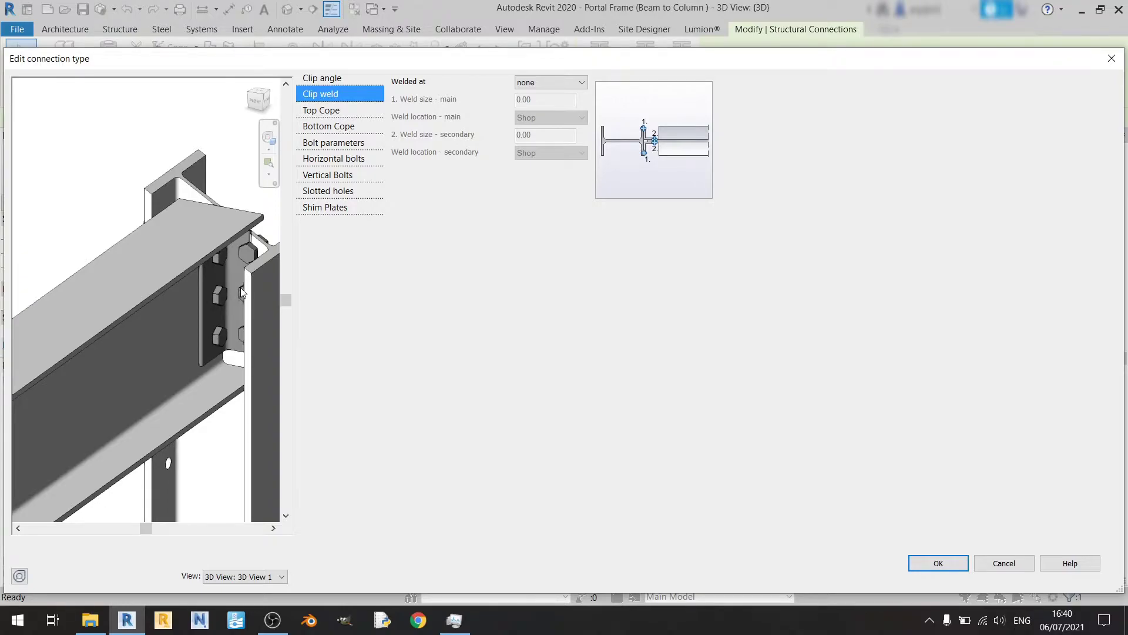
shift+middle_drag(238, 291, 214, 322)
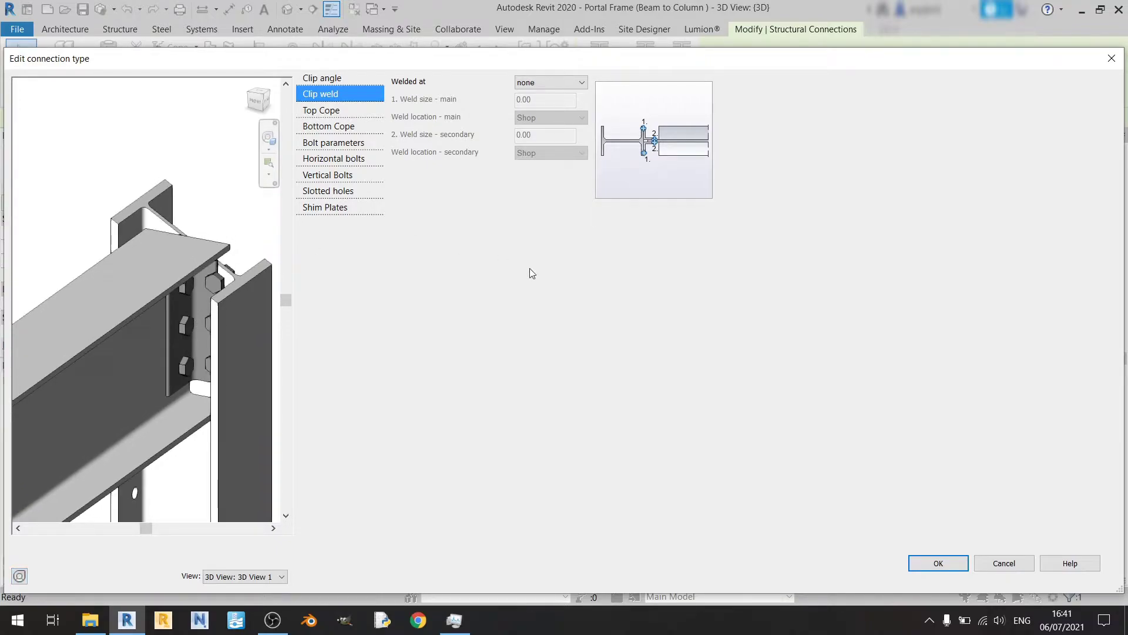
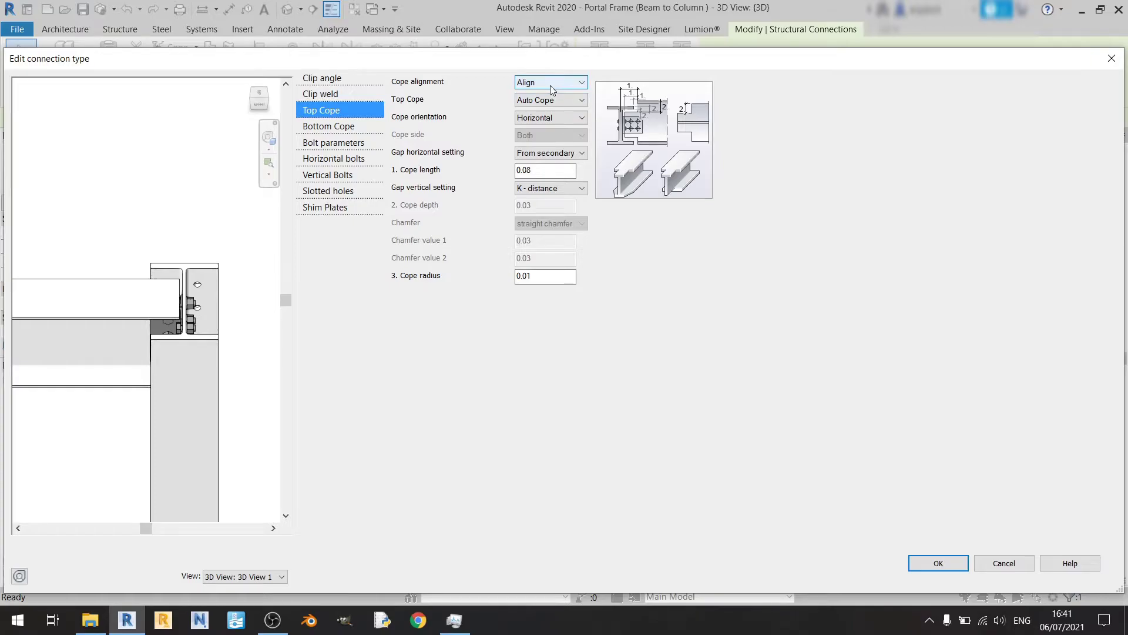
Step: Try the perpendicular cope alignment in the top cope settings, and return it to Align
click(542, 85)
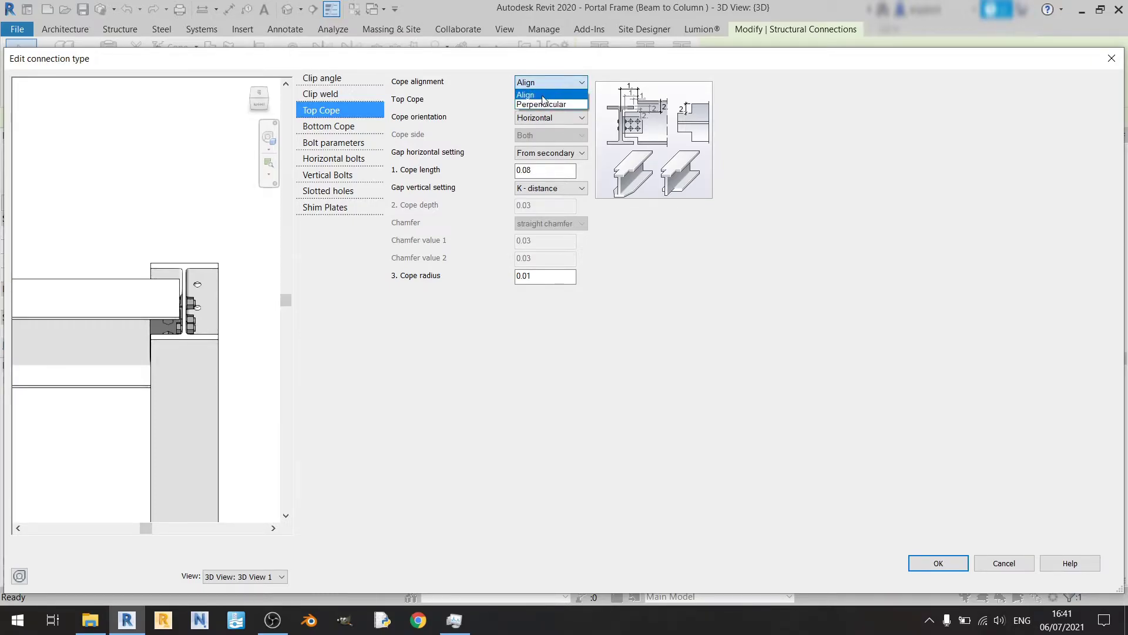
click(557, 93)
click(568, 83)
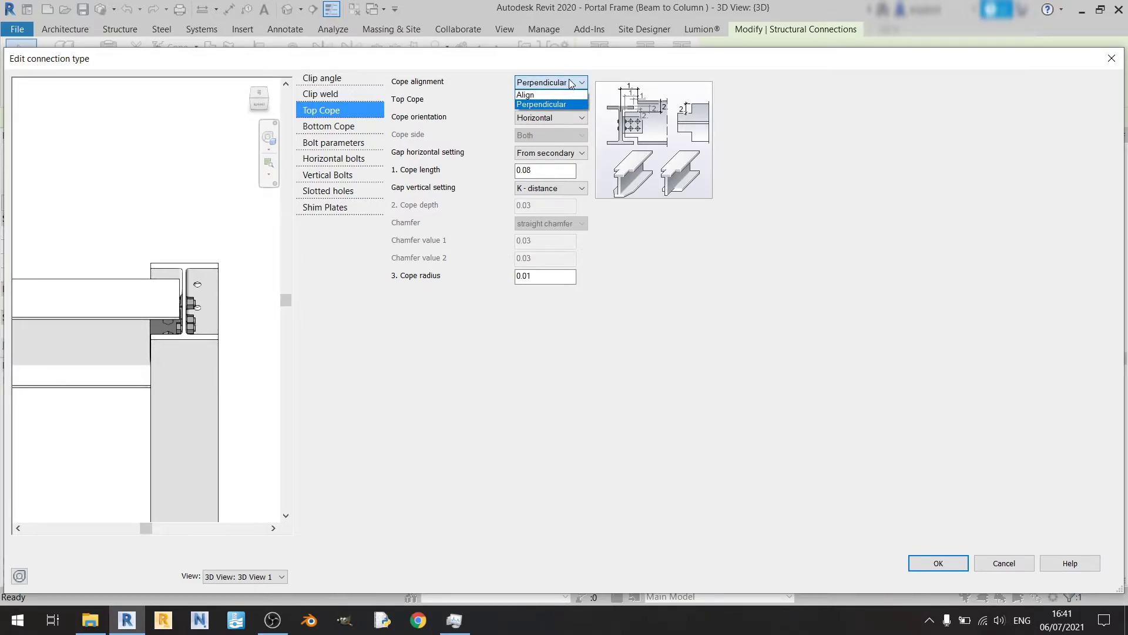
click(563, 95)
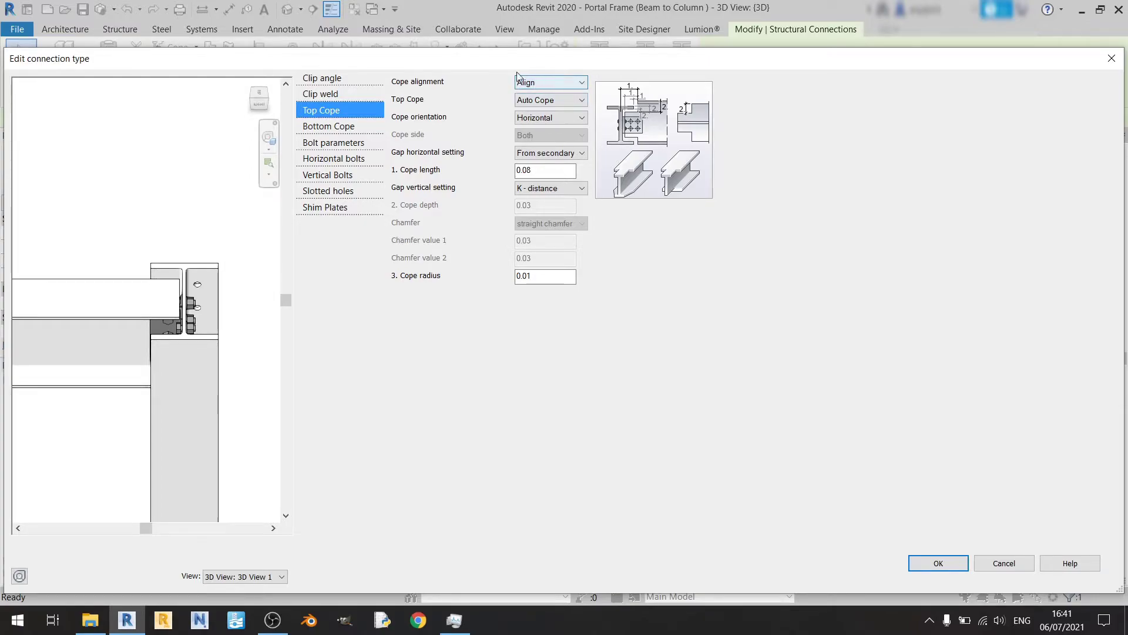
Step: Try the Cope and None options for the girder's top cope, with the cope orientation kept horizontal
click(537, 102)
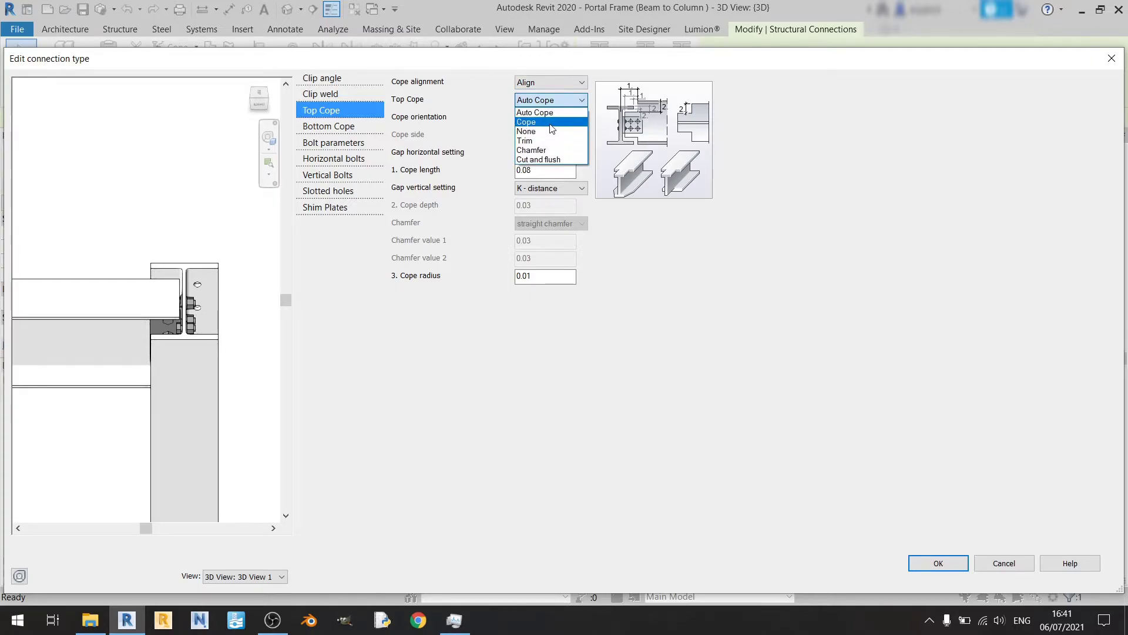
click(550, 123)
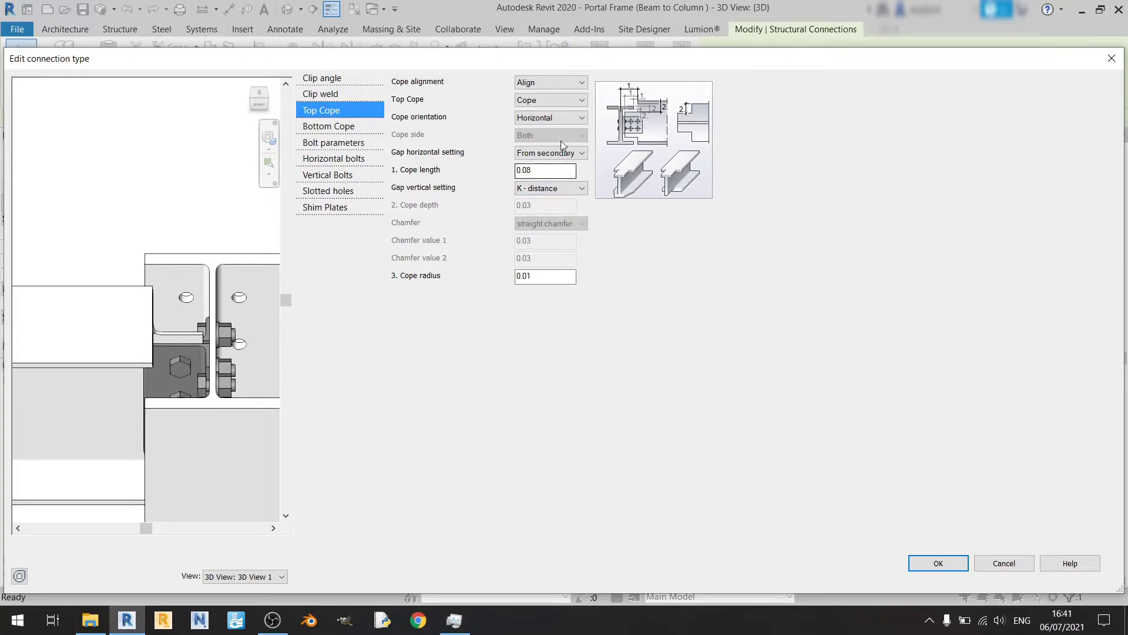
click(551, 101)
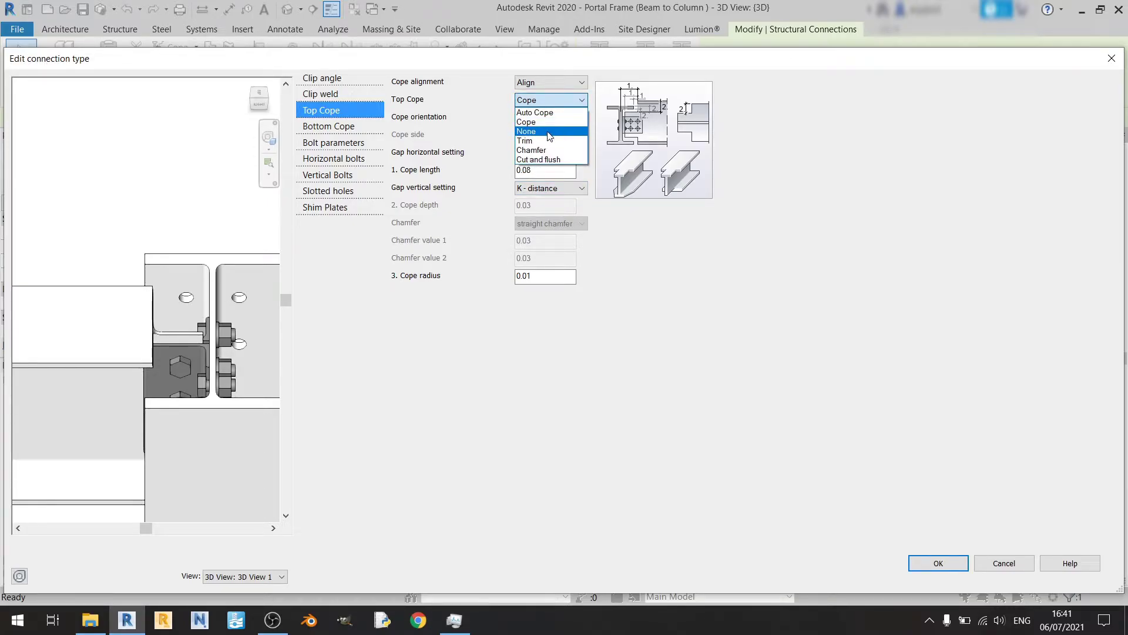
click(548, 134)
click(547, 103)
click(535, 132)
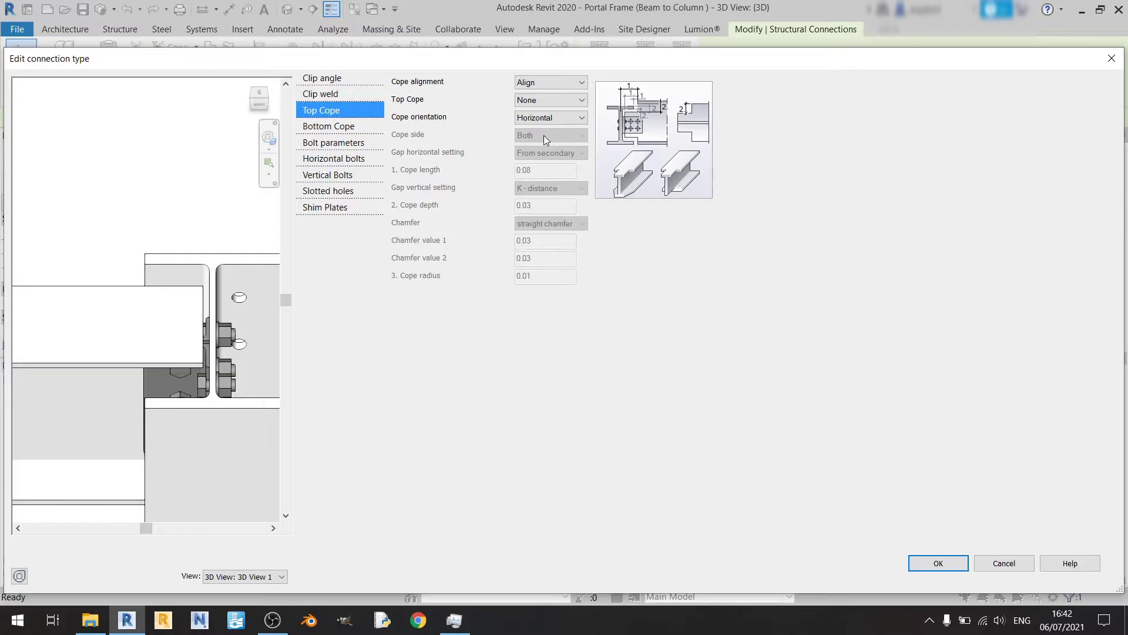
click(566, 120)
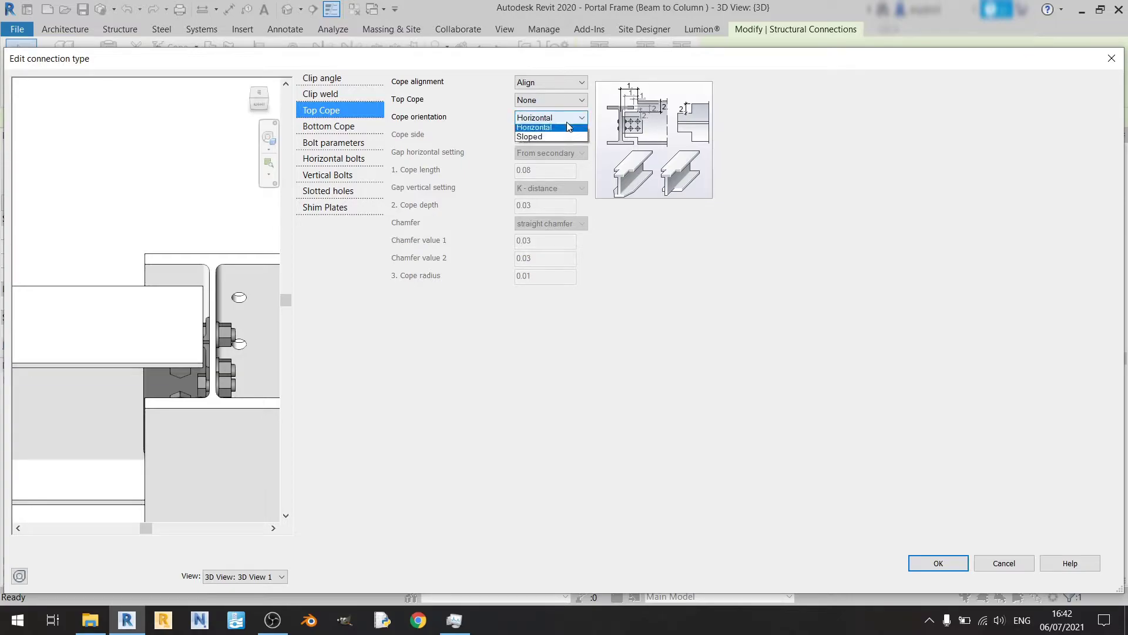
click(565, 130)
Step: Try the Trim option for the girder's top cope, and change it to Chamfer
click(558, 100)
click(549, 120)
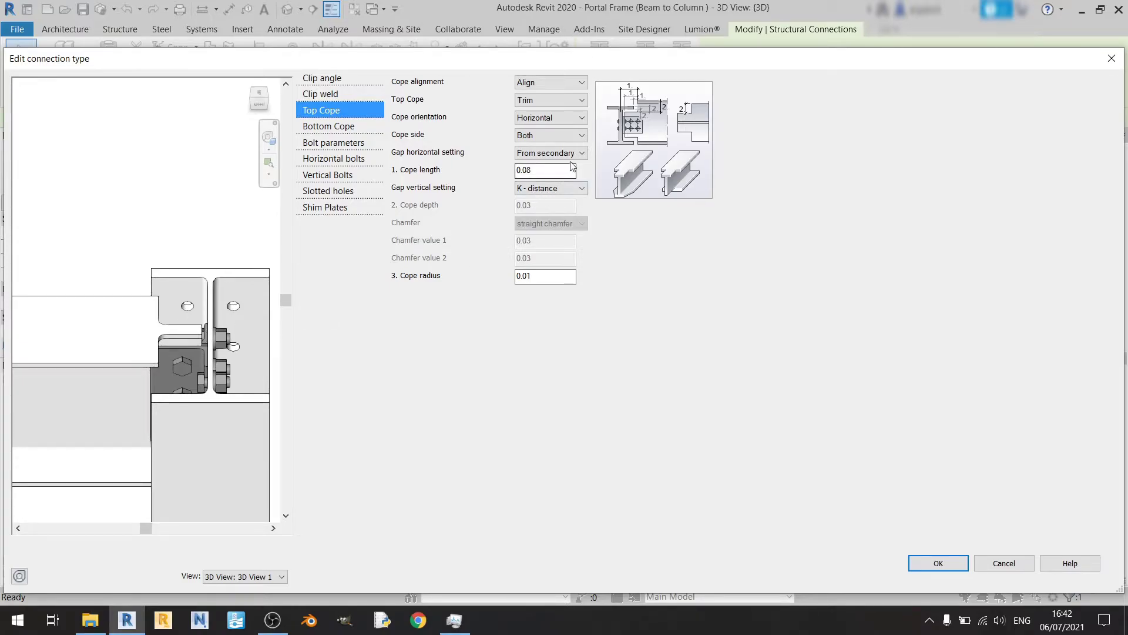
click(573, 118)
click(572, 120)
click(567, 104)
click(550, 144)
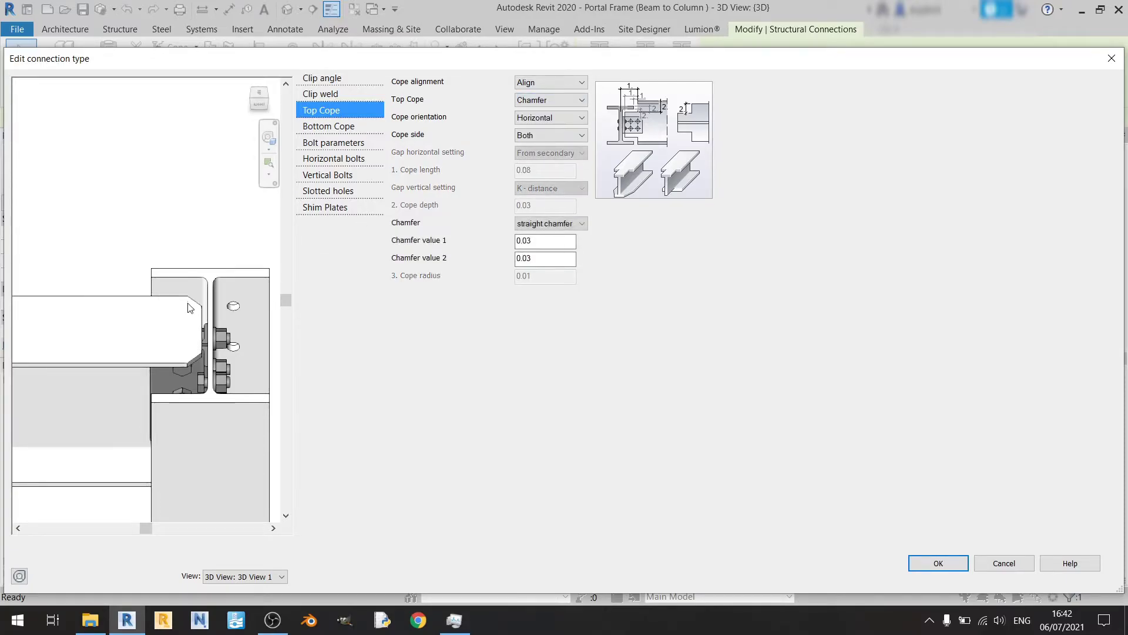
Step: Compare the Cut and flush and Trim options for the girder's top cope
scroll(196, 306, up, 2)
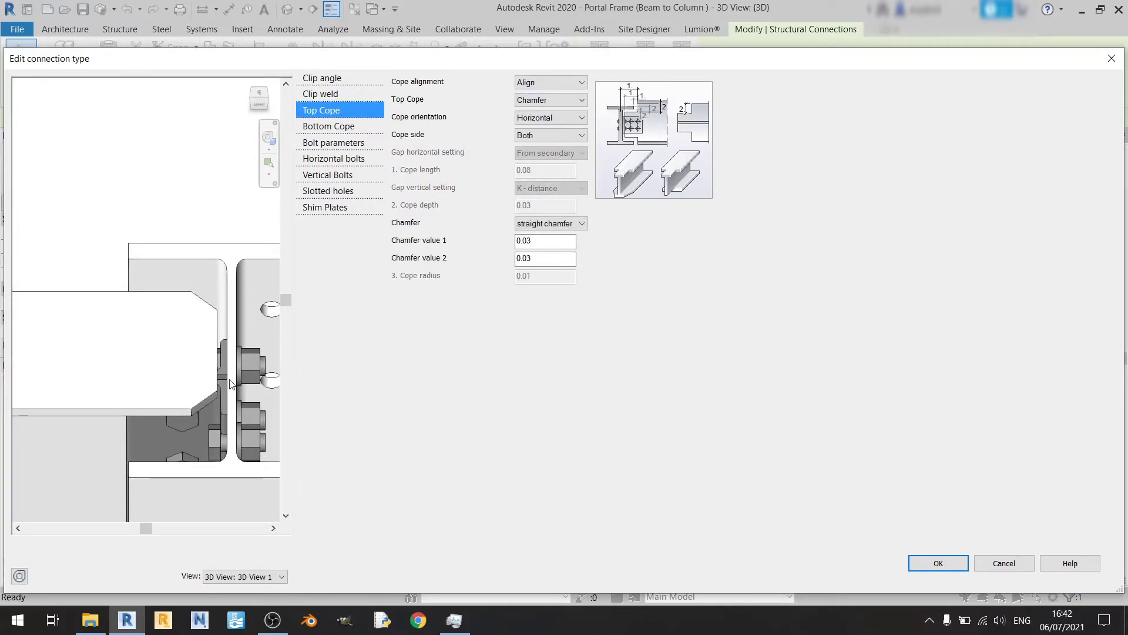
click(567, 100)
click(538, 160)
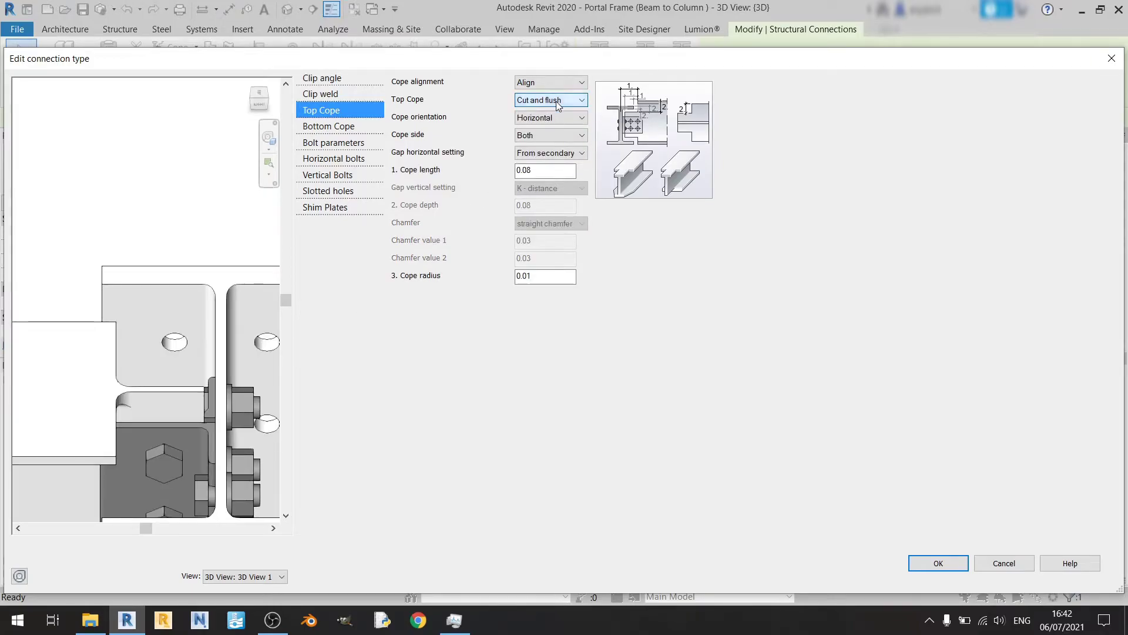
click(558, 100)
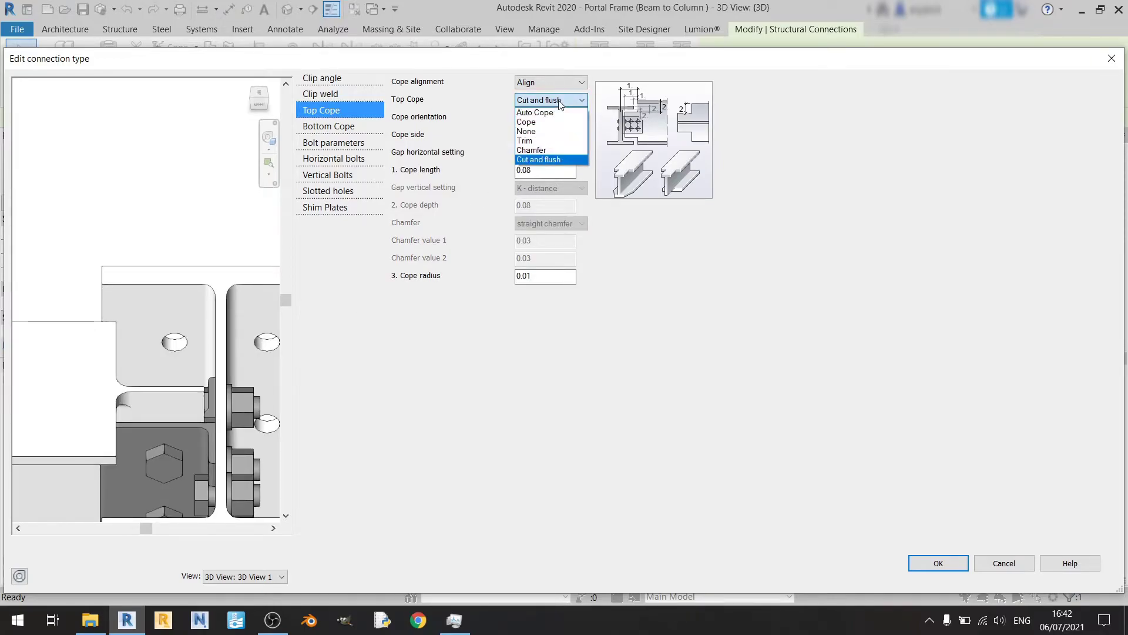
click(532, 141)
scroll(194, 417, down, 2)
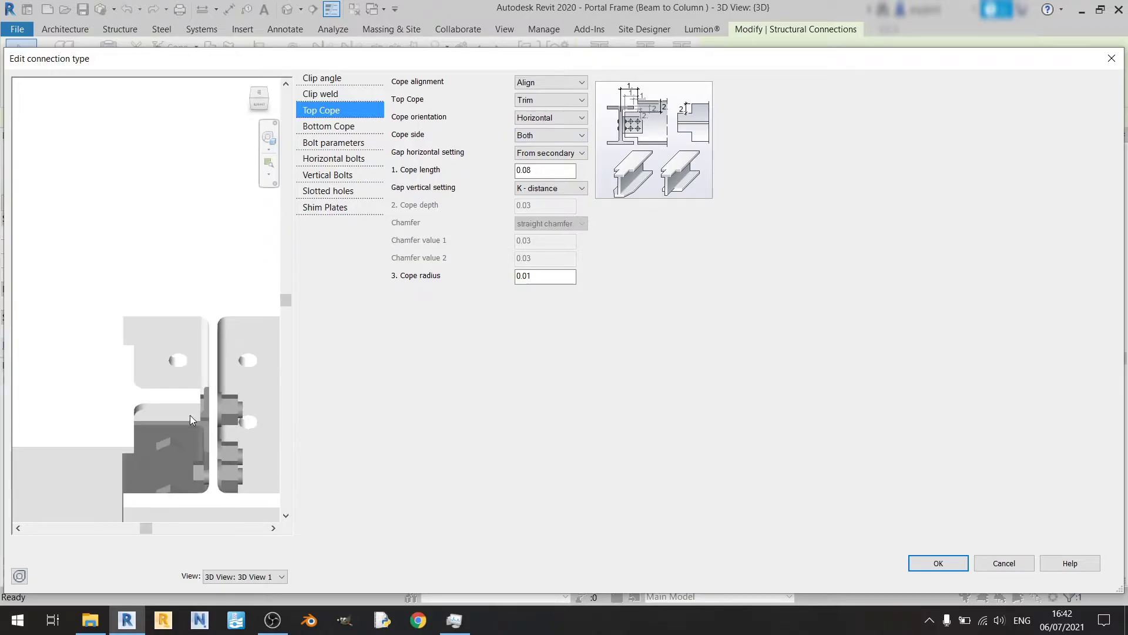
click(564, 100)
click(538, 157)
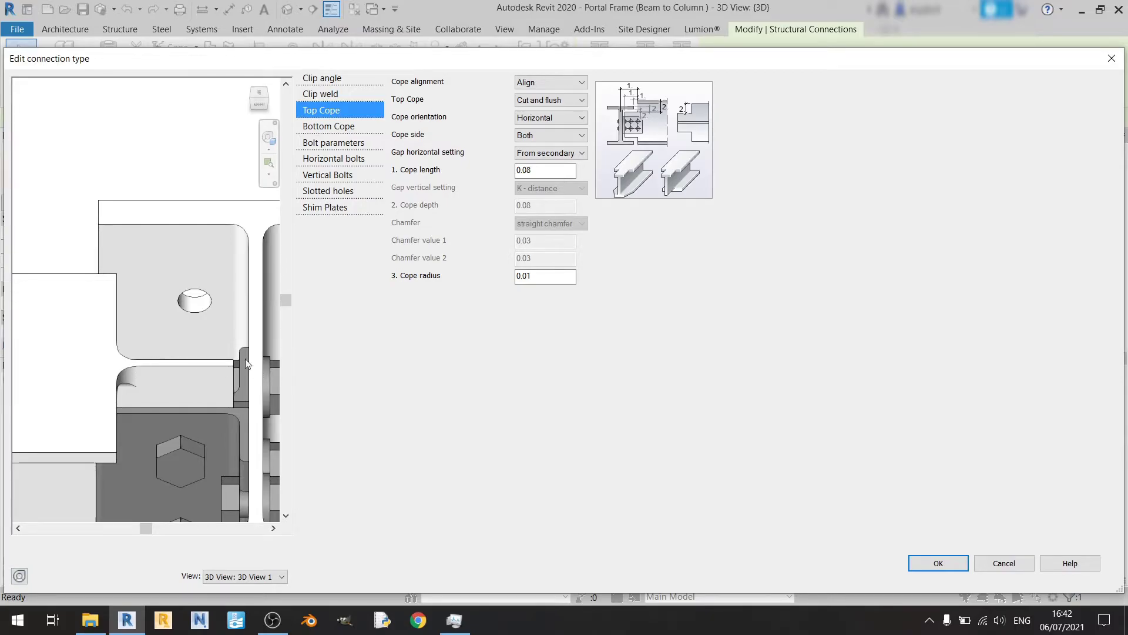
Step: Change the girder's top cope to Cope, measured from the secondary end, with a cope length of 0.10
click(568, 102)
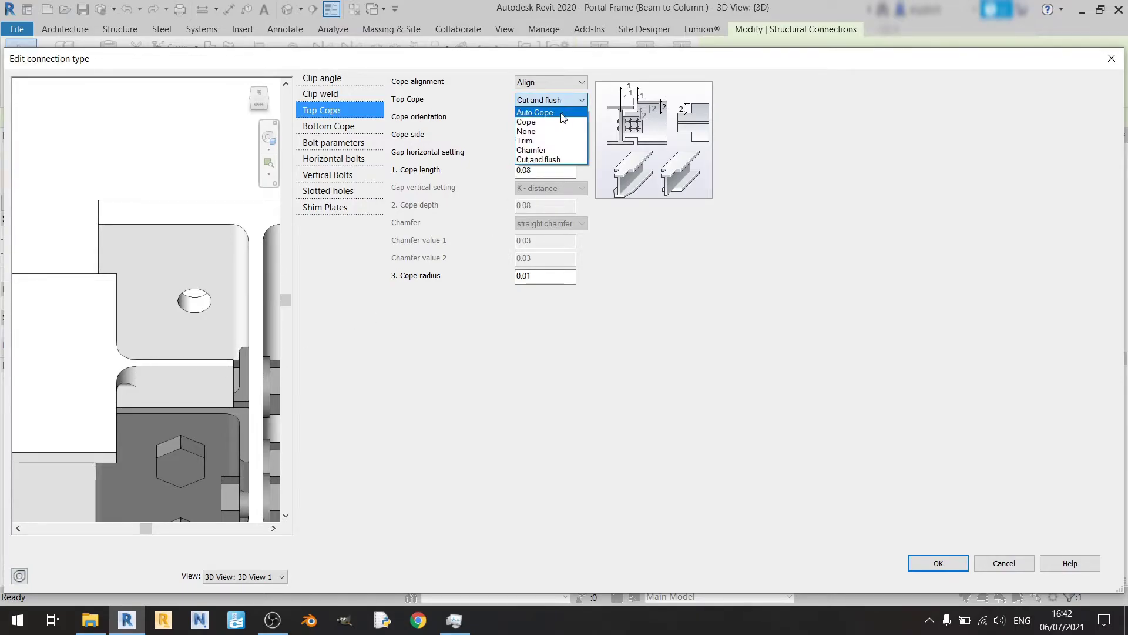
click(539, 115)
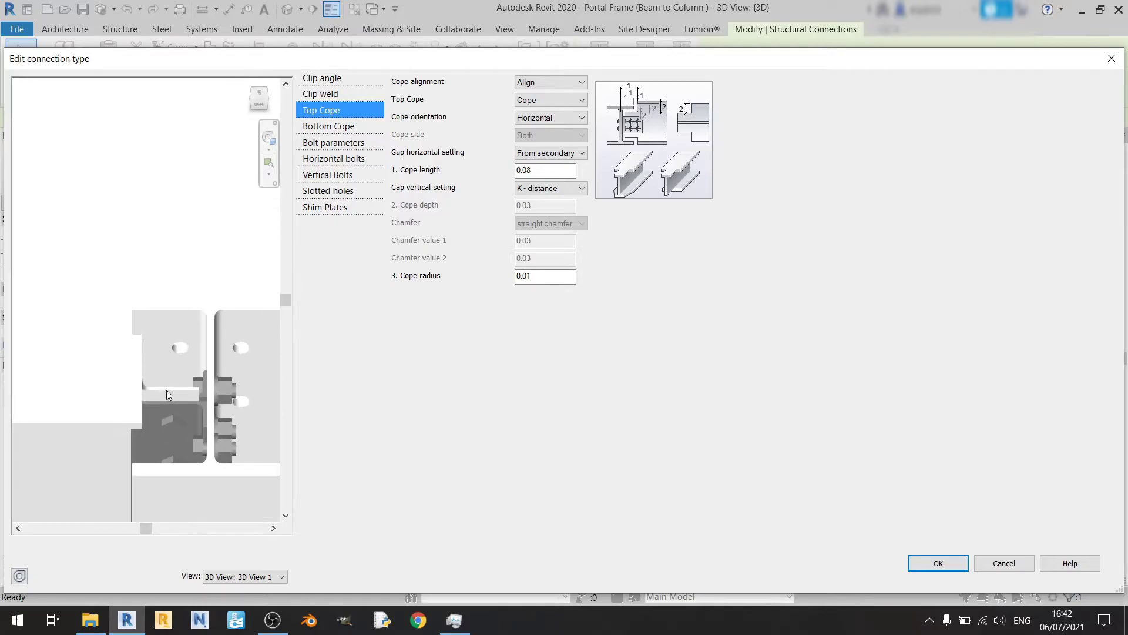
click(562, 154)
click(550, 164)
click(544, 170)
text(0)
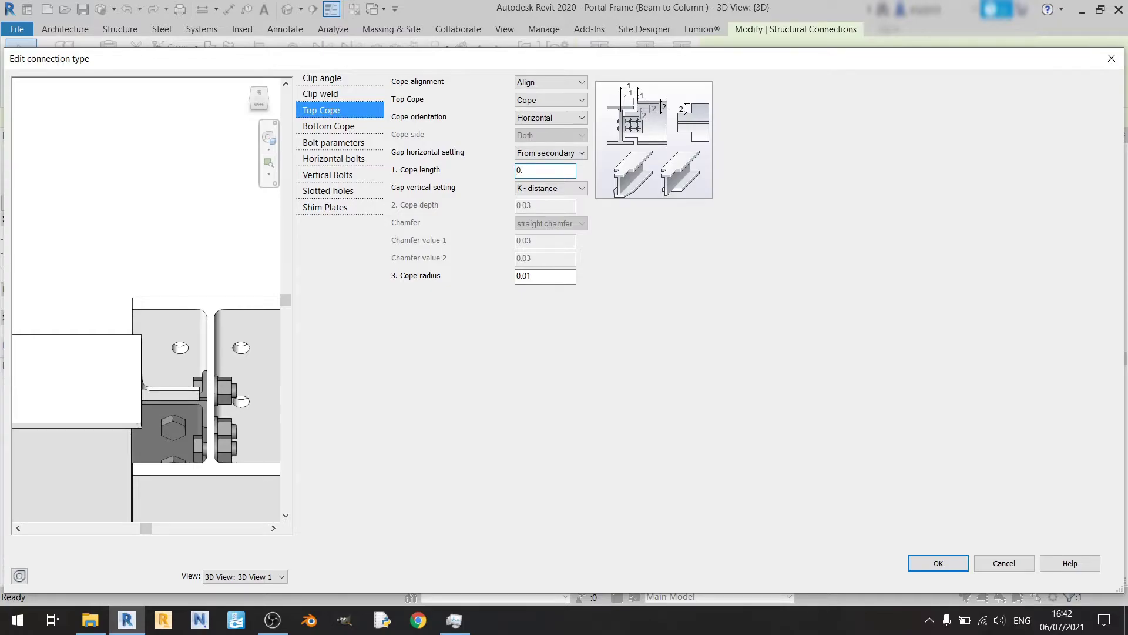
key(Return)
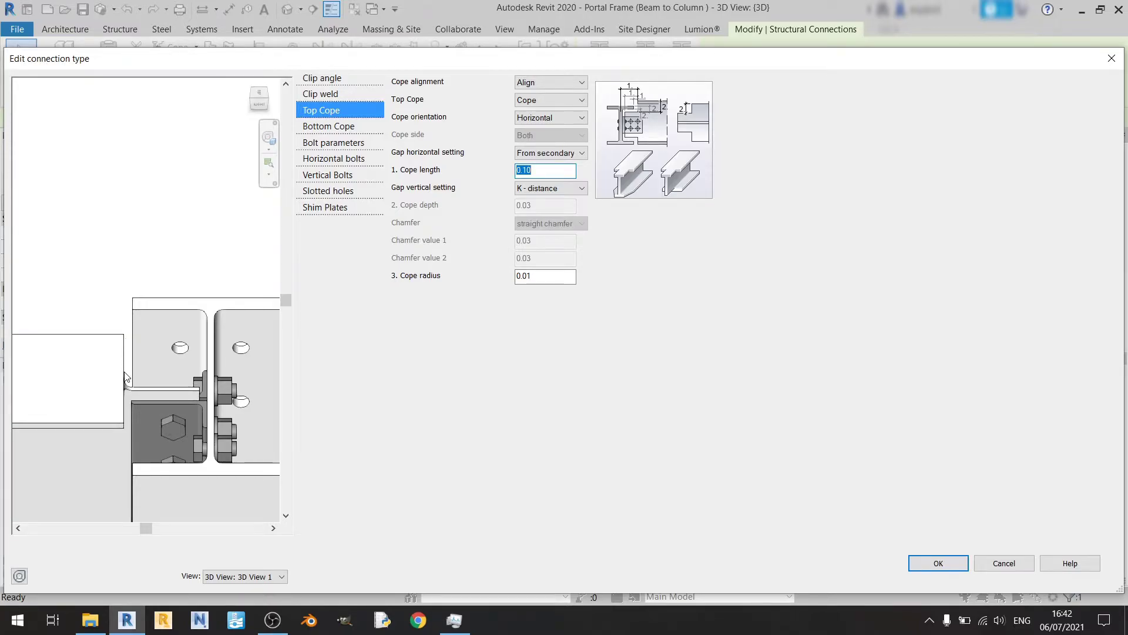
Step: Try the From main flange and From secondary axis gap horizontal settings for the top cope, and return to the secondary end
middle_drag(140, 352, 101, 344)
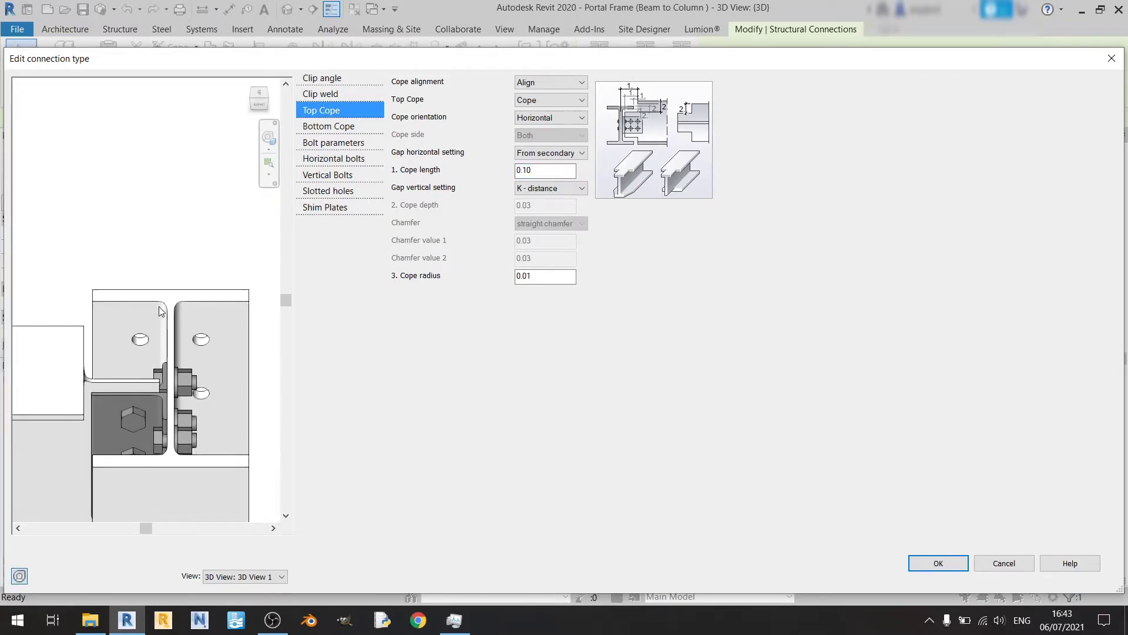
click(564, 155)
click(564, 175)
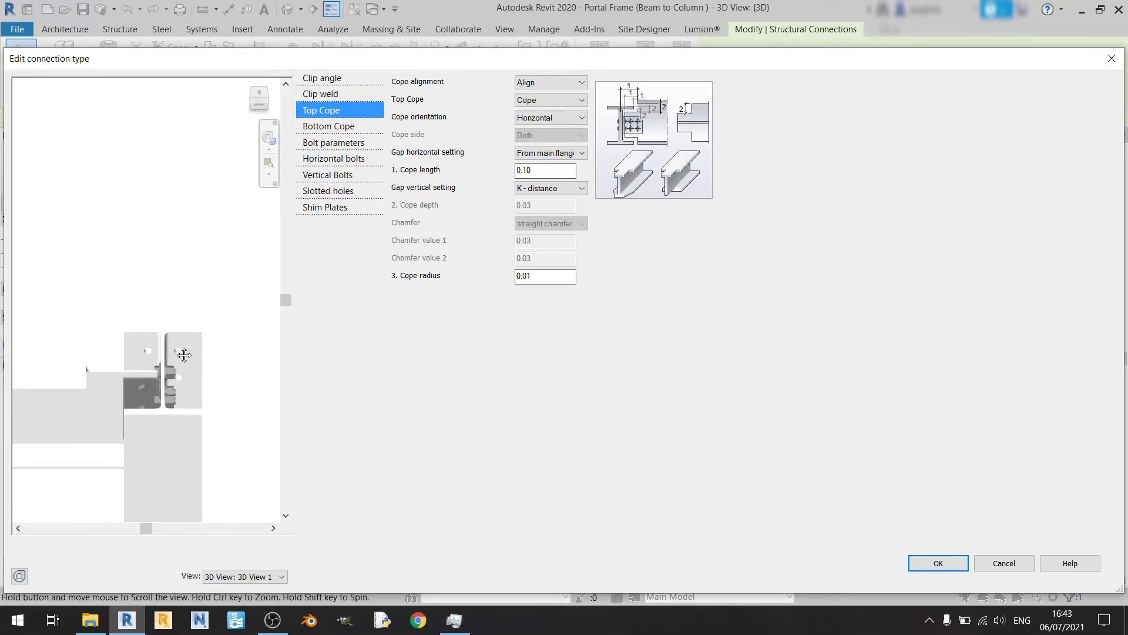
click(551, 153)
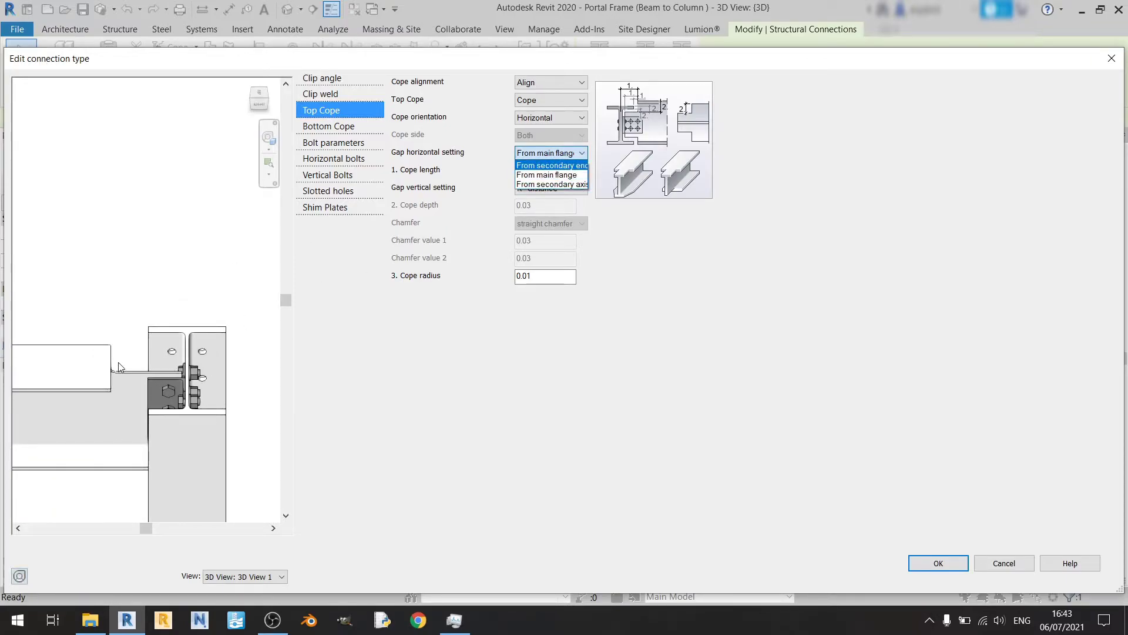
click(569, 186)
click(557, 156)
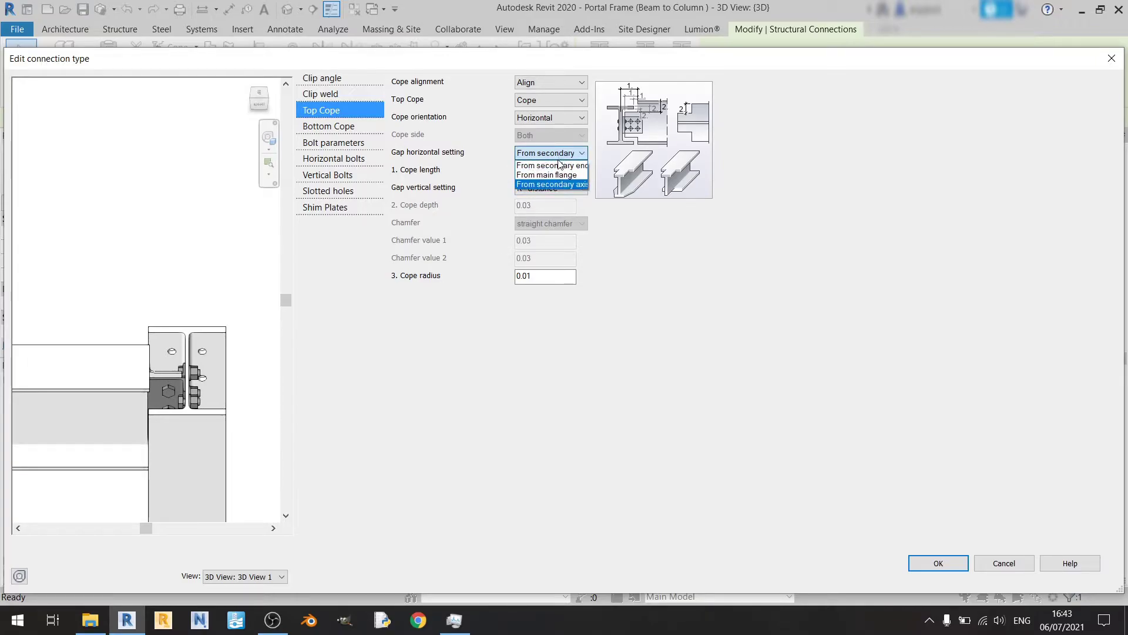
click(557, 166)
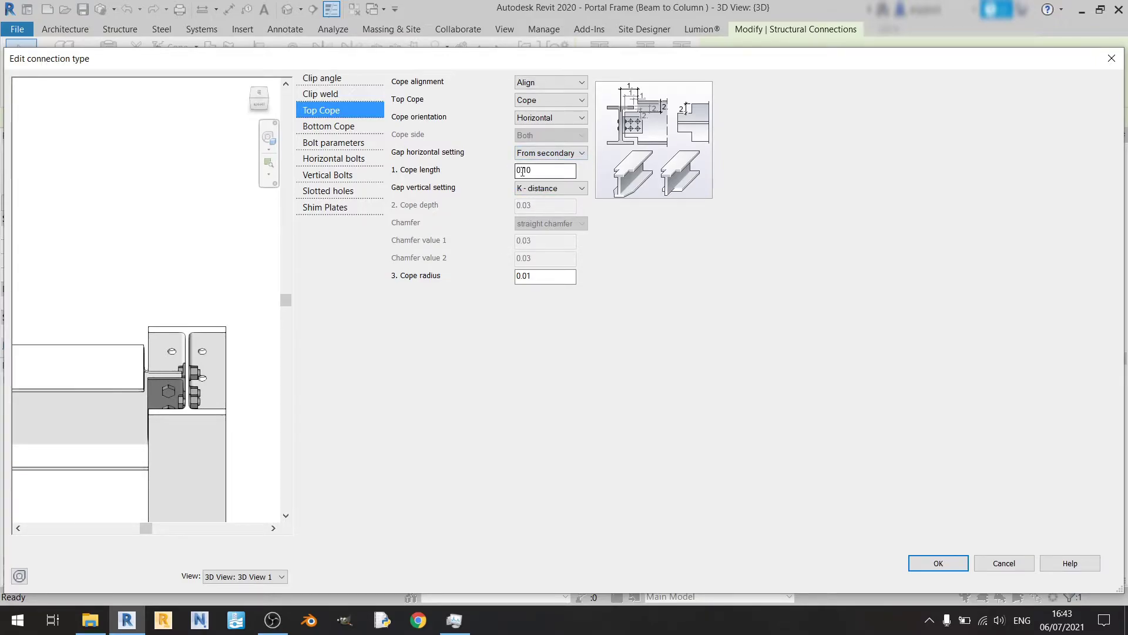
scroll(122, 404, up, 6)
scroll(158, 298, down, 1)
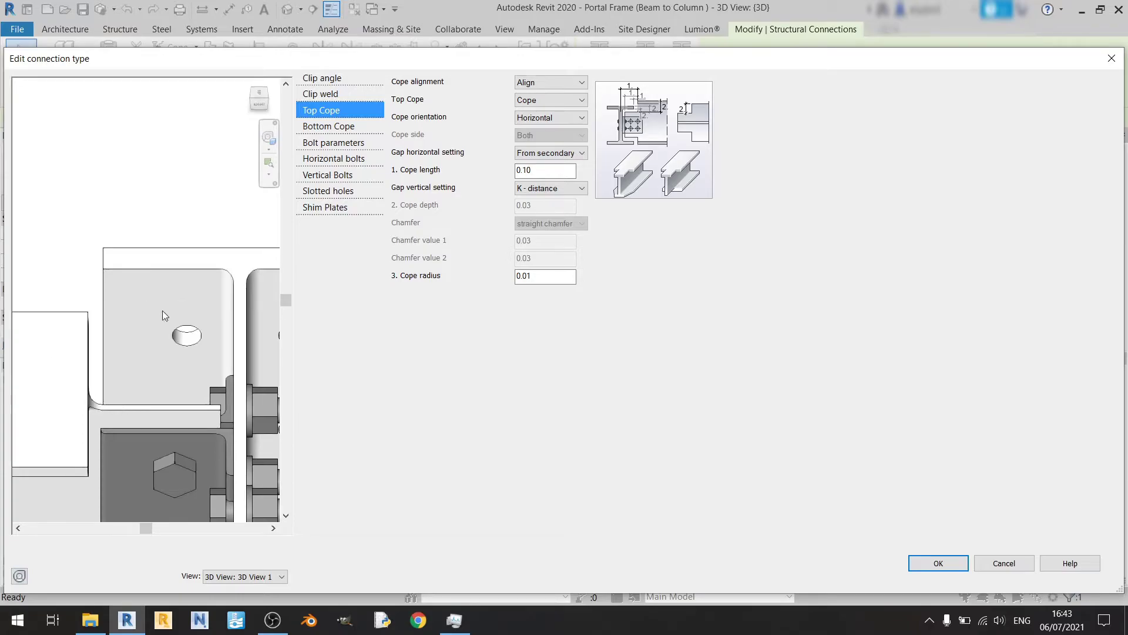
Step: Try measuring the top cope's horizontal gap from the main flange again
click(557, 153)
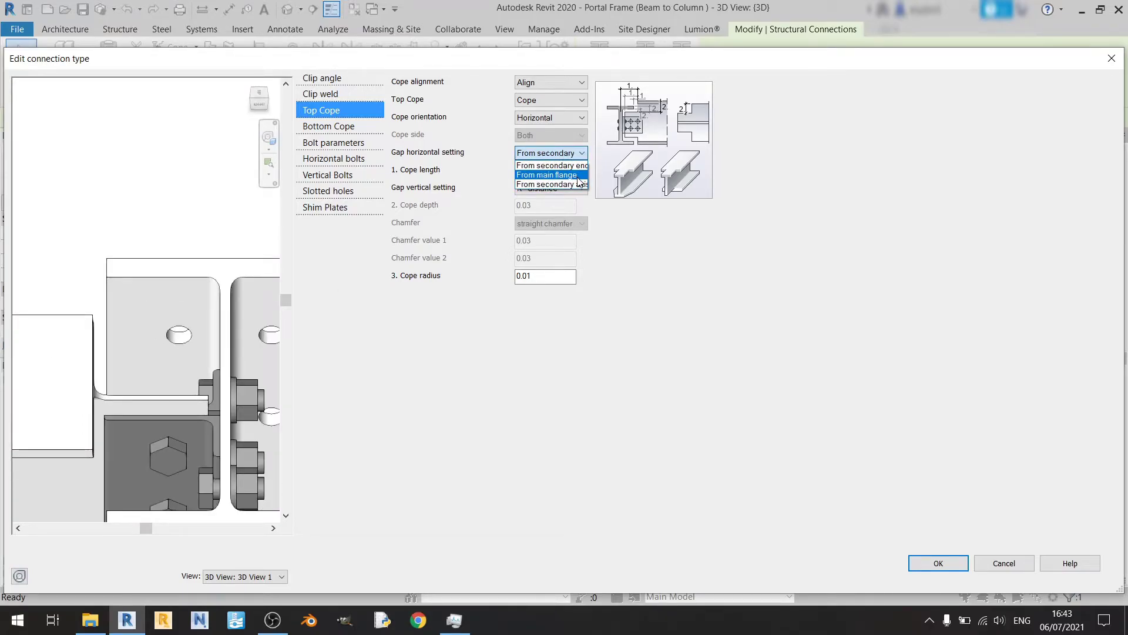
click(577, 175)
scroll(178, 409, down, 2)
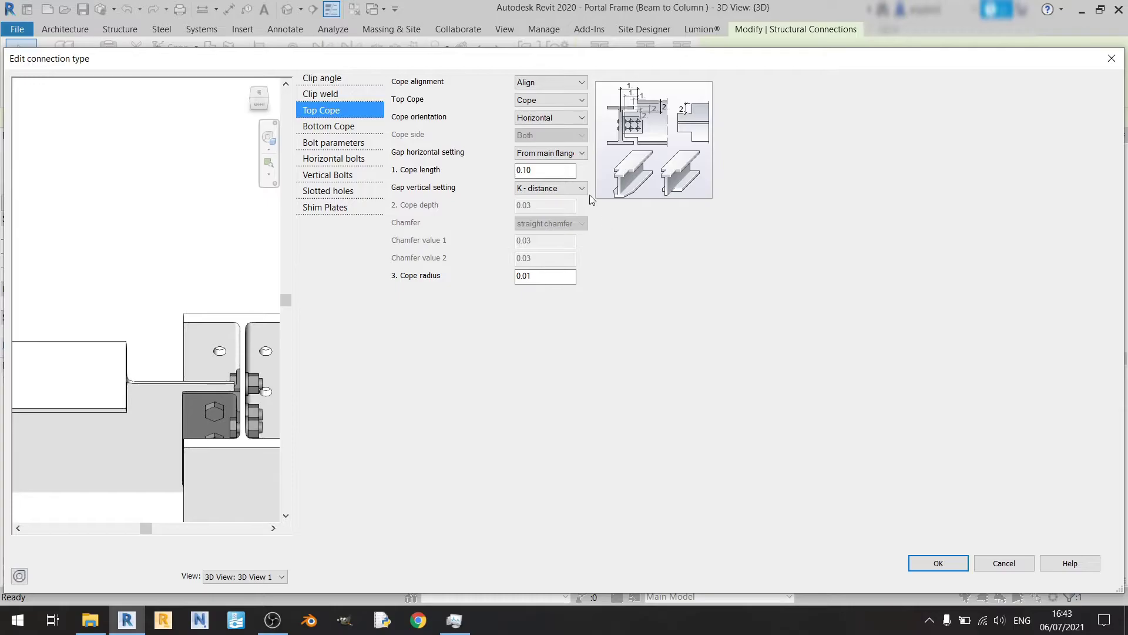
click(558, 153)
click(541, 176)
scroll(191, 366, up, 3)
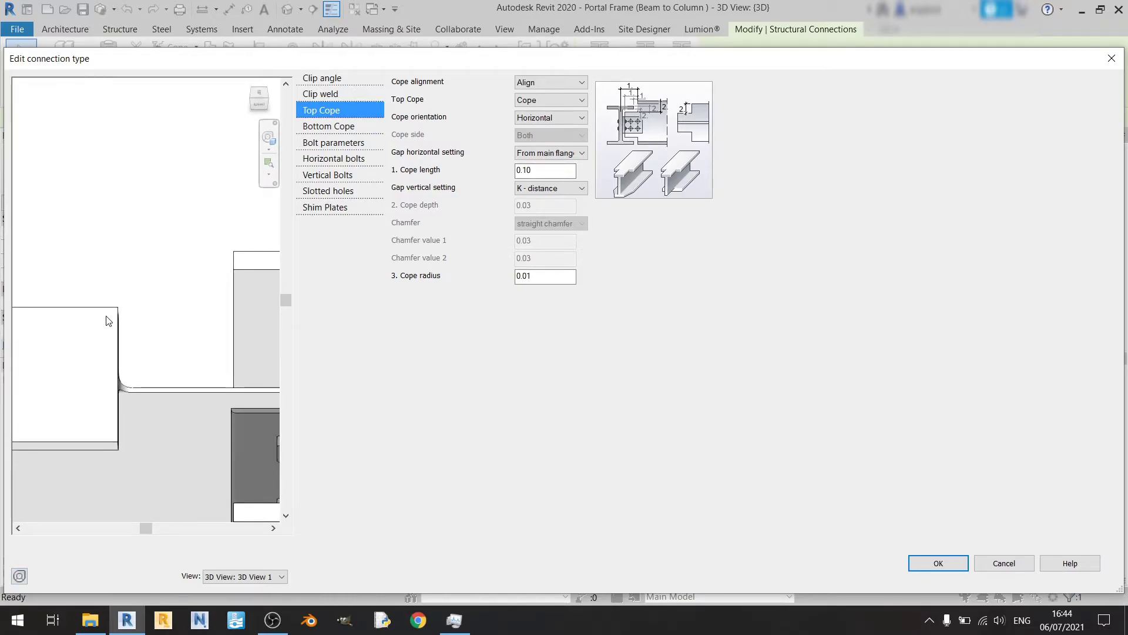
Step: Compare the top cope's horizontal gap measured from the secondary axis with the gap measured from the secondary end
click(574, 154)
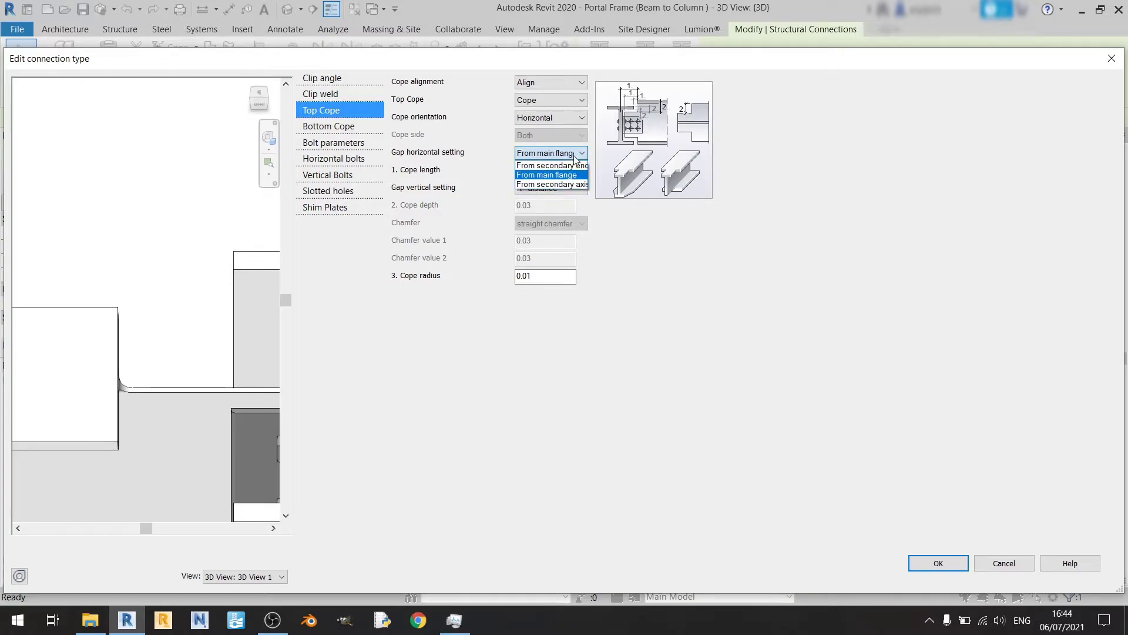
click(562, 185)
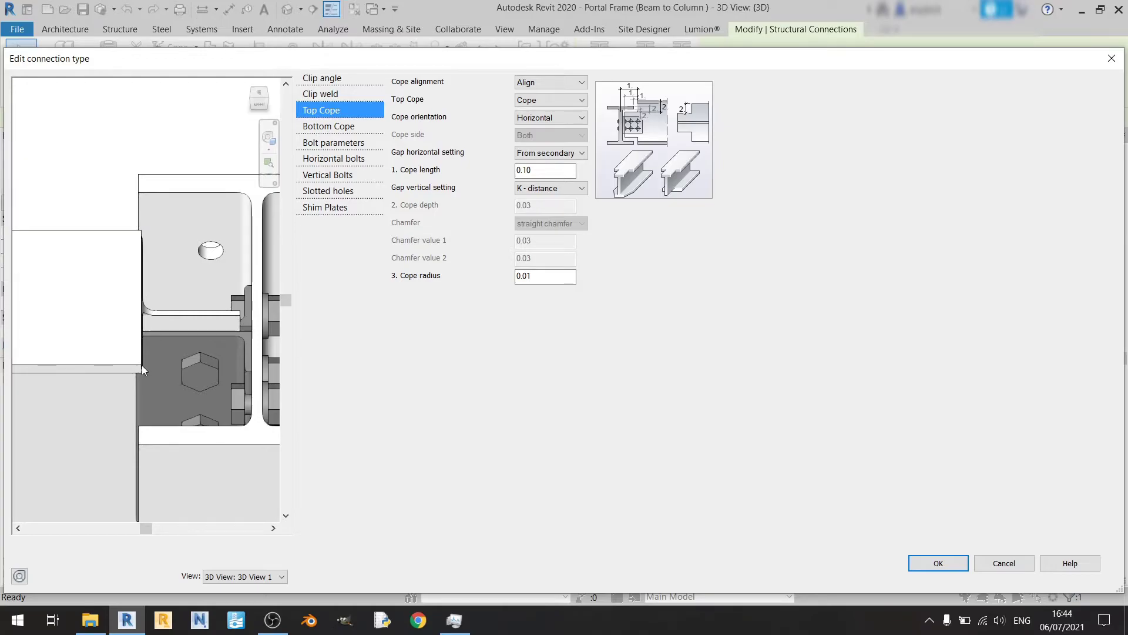
click(564, 153)
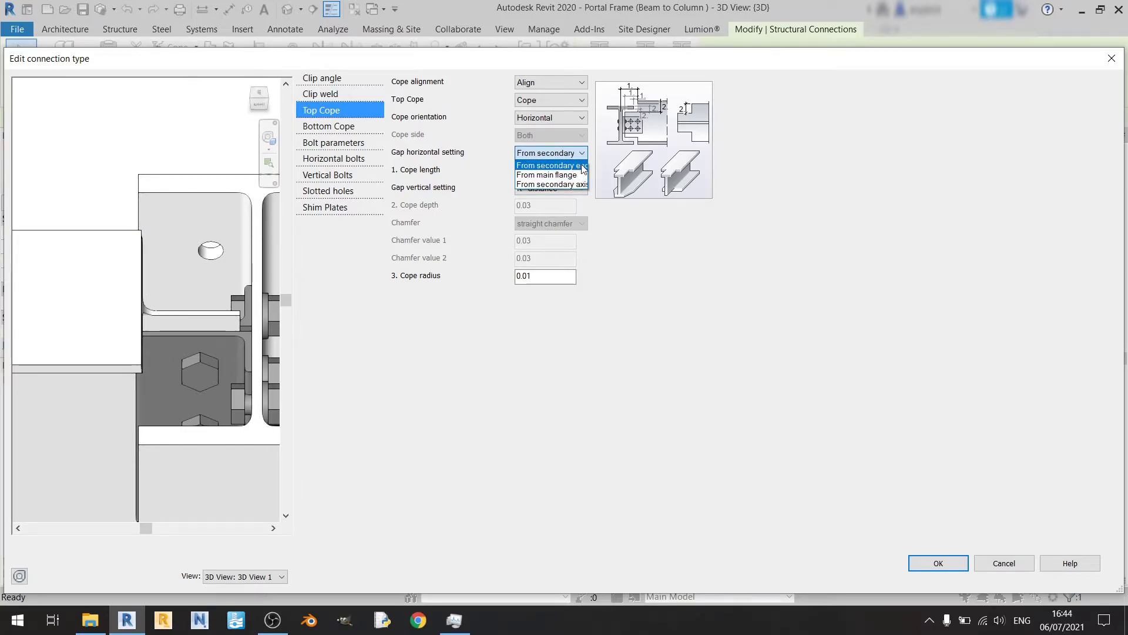
click(583, 166)
click(564, 153)
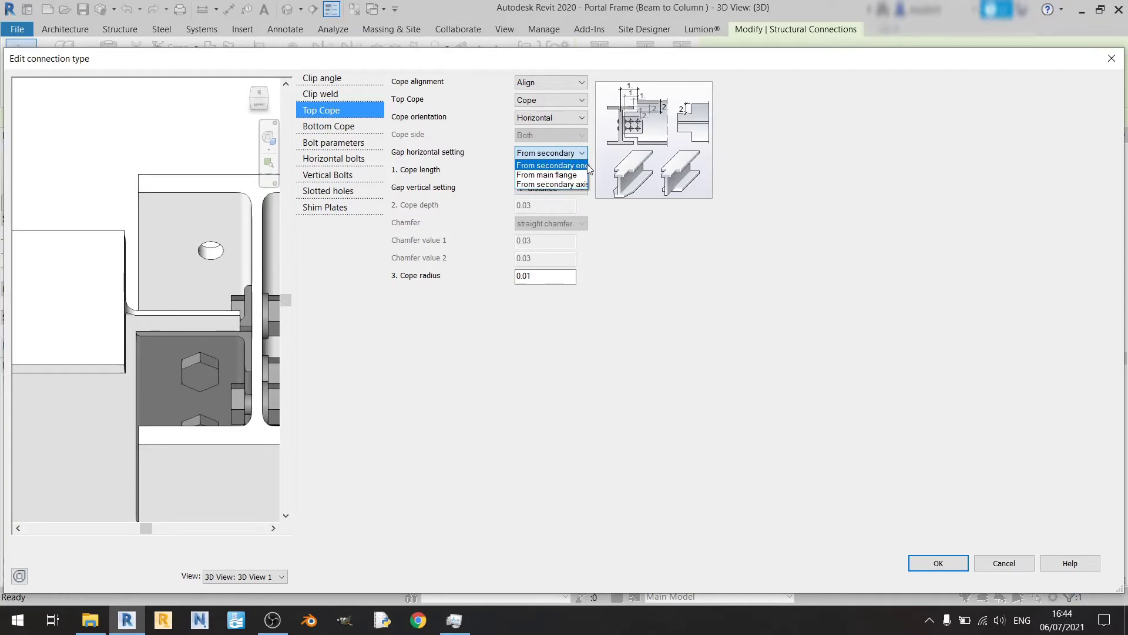
click(587, 165)
scroll(176, 341, down, 2)
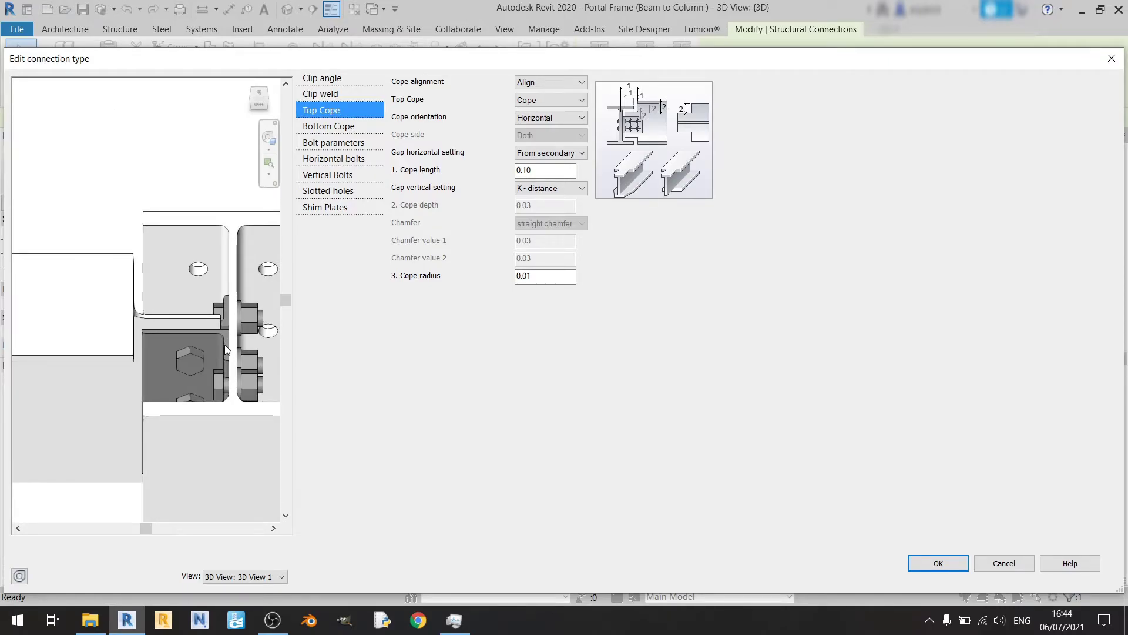
Step: Set the top cope's gap horizontal setting to the secondary axis and the cope length to 0.11
click(565, 151)
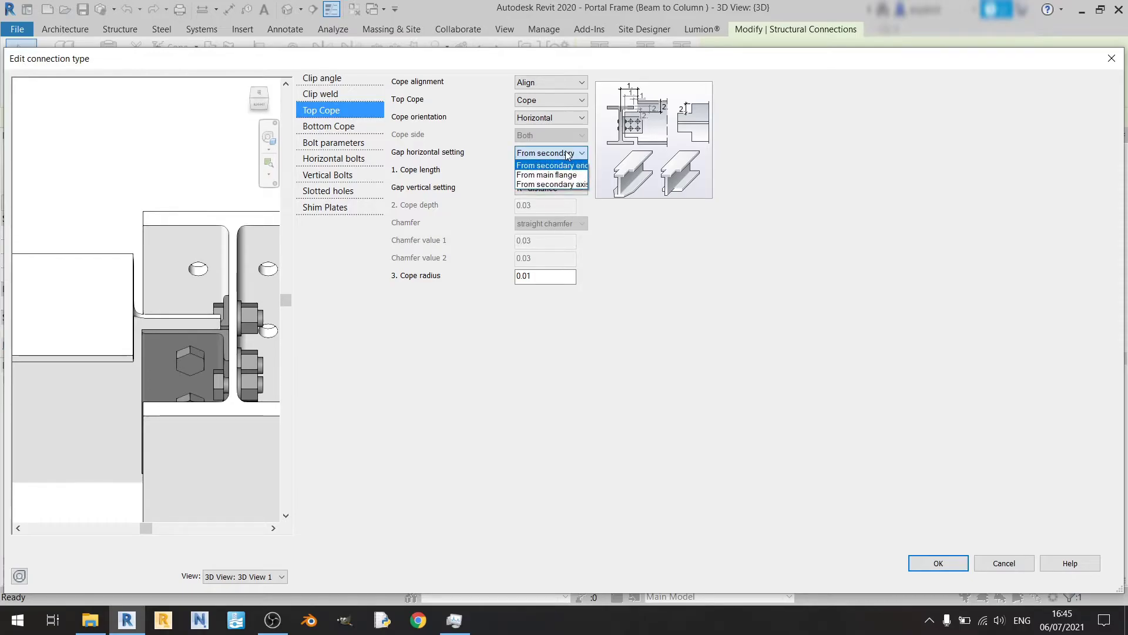
click(558, 185)
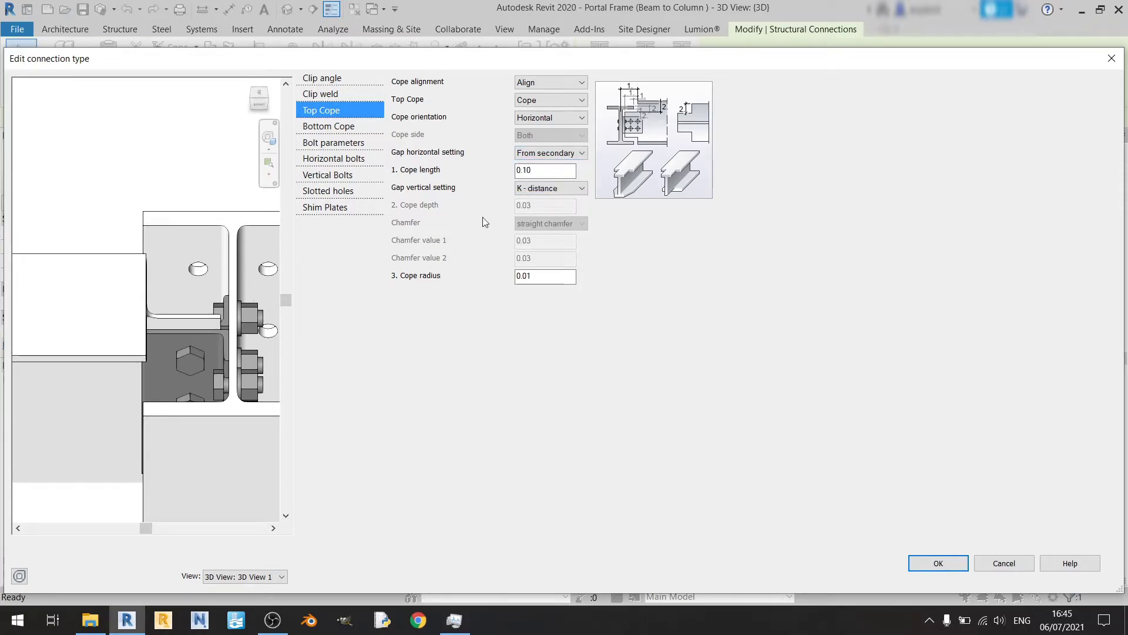
click(551, 170)
key(BackSpace)
text(1)
key(Return)
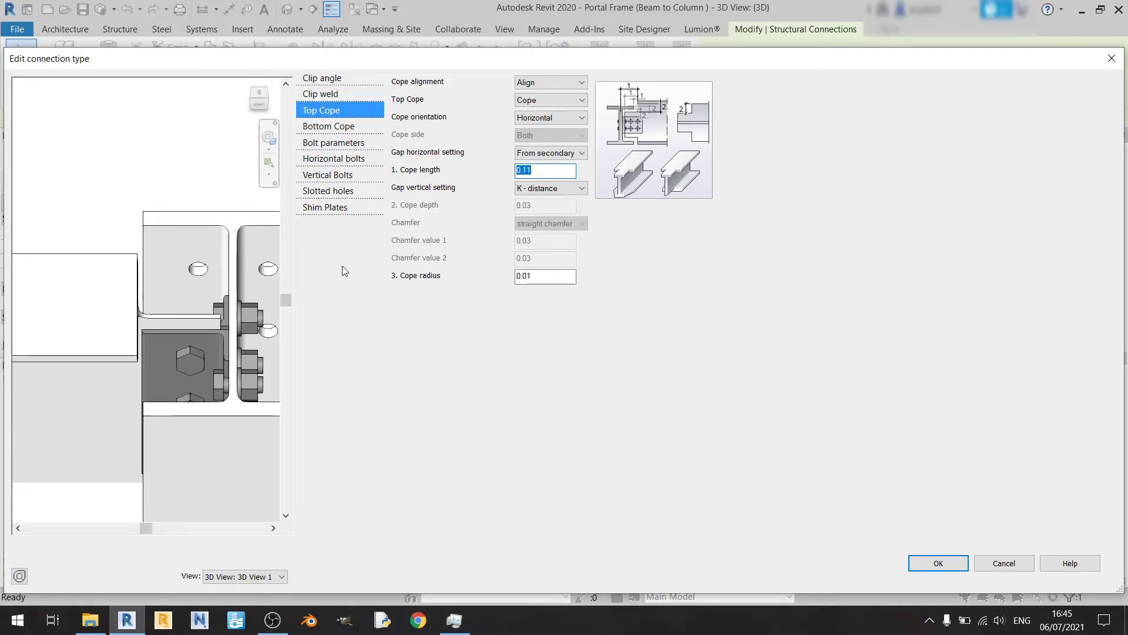
Step: Try the Outside main, Inside main and Outside secondary gap vertical settings for the top cope, and return to K - distance
click(581, 189)
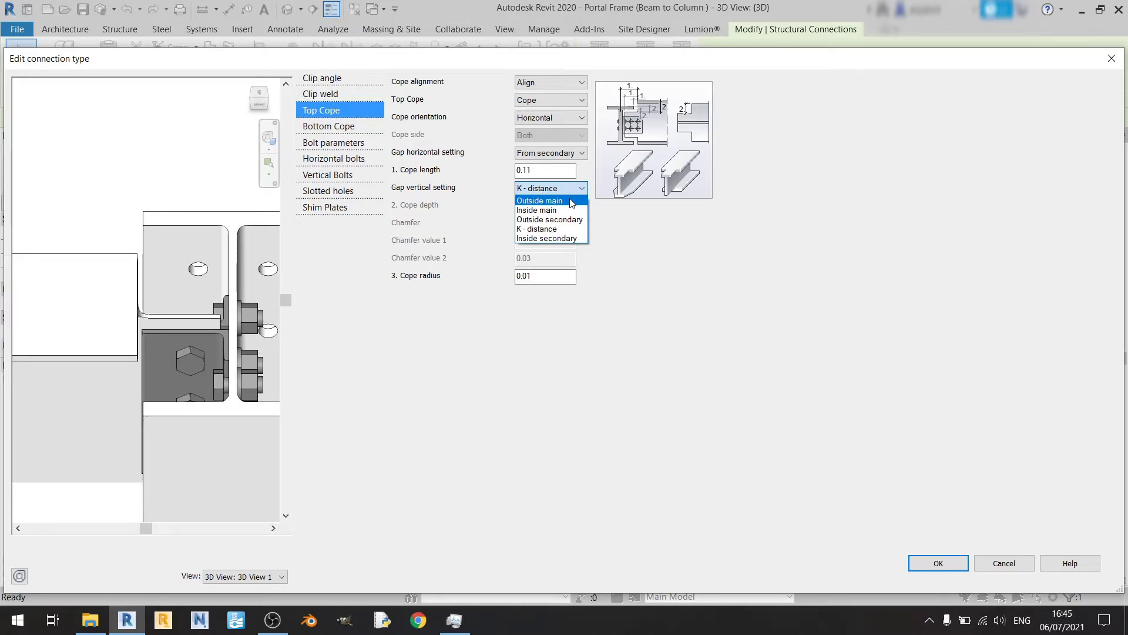
click(569, 203)
click(564, 188)
click(562, 206)
click(559, 188)
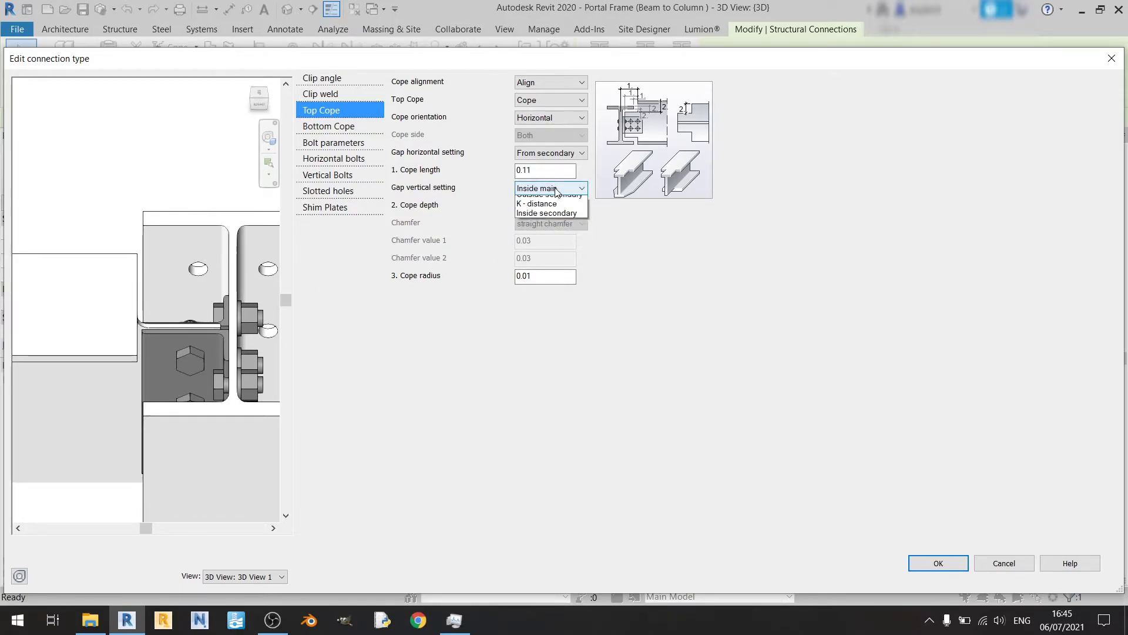
click(552, 220)
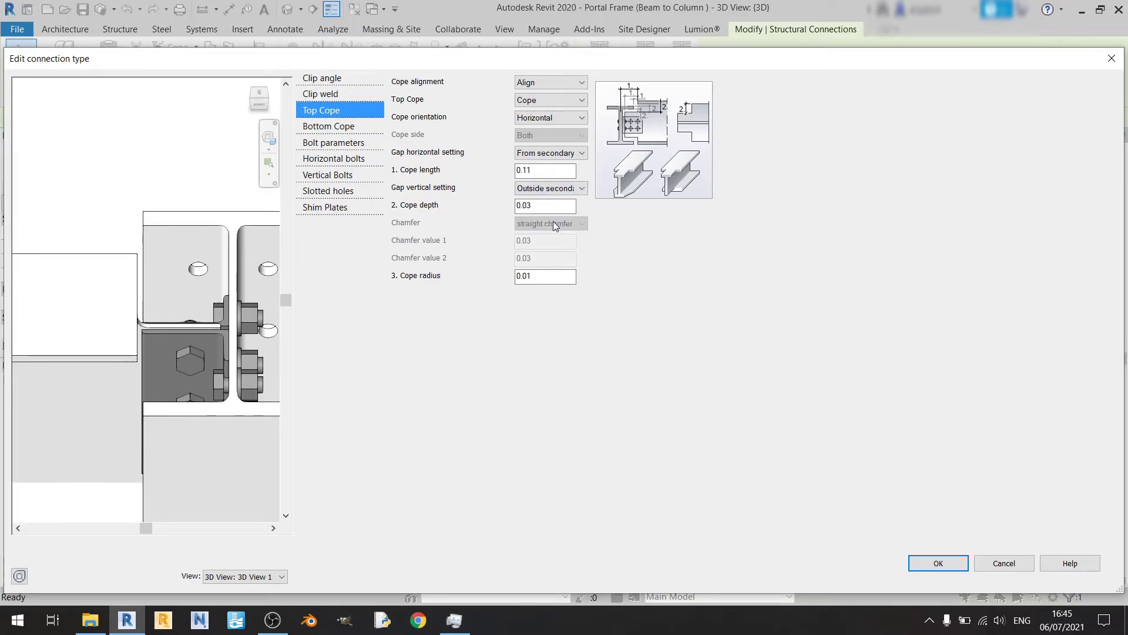
click(570, 189)
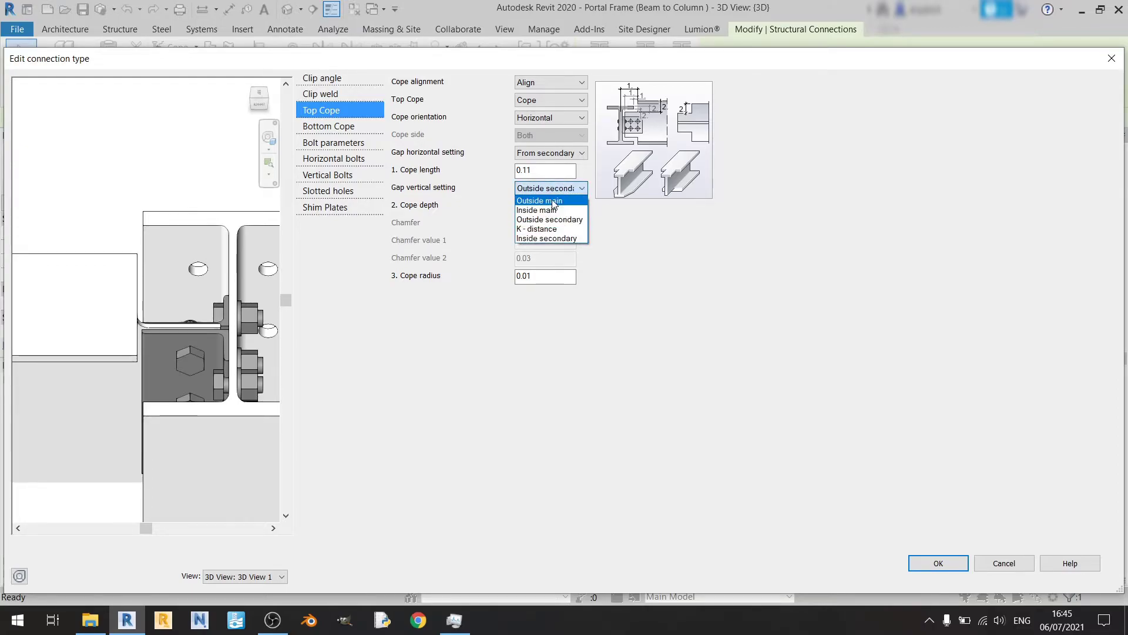
click(552, 228)
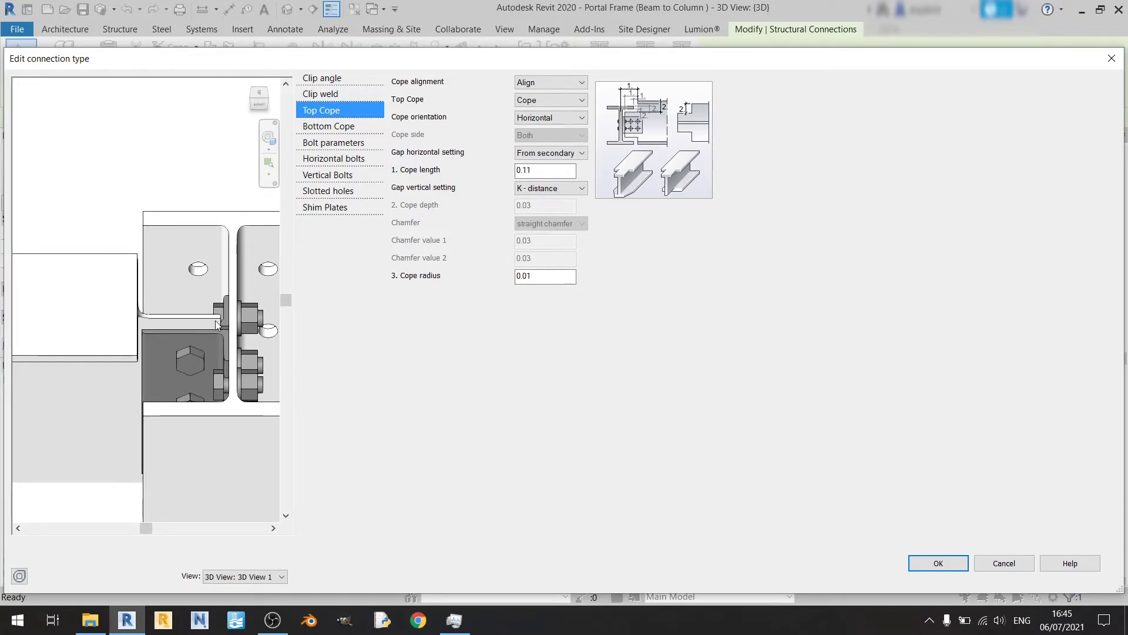
Step: Set the top cope's gap vertical setting to Inside secondary, and inspect the cope depth in the side view
click(553, 189)
click(561, 238)
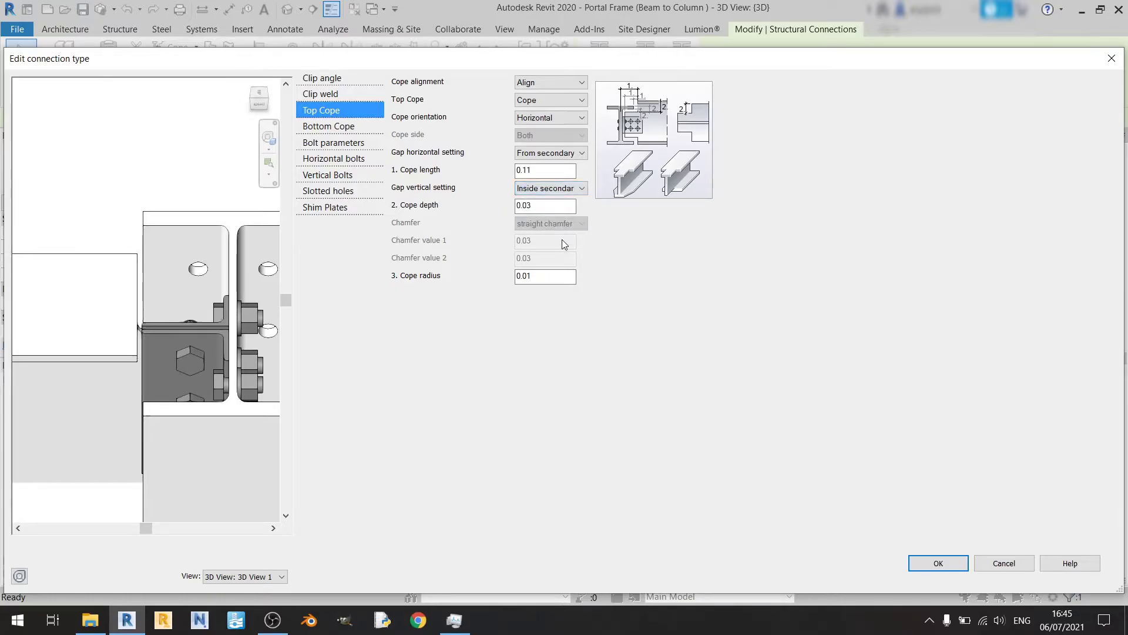
scroll(150, 354, up, 3)
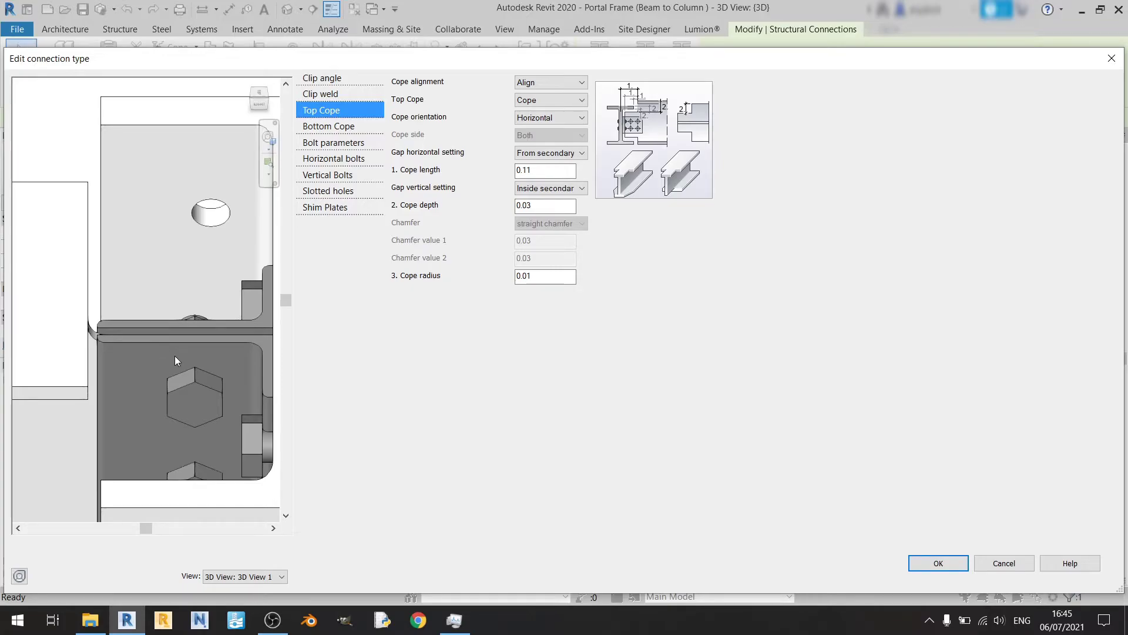
scroll(154, 350, down, 2)
key(Tab)
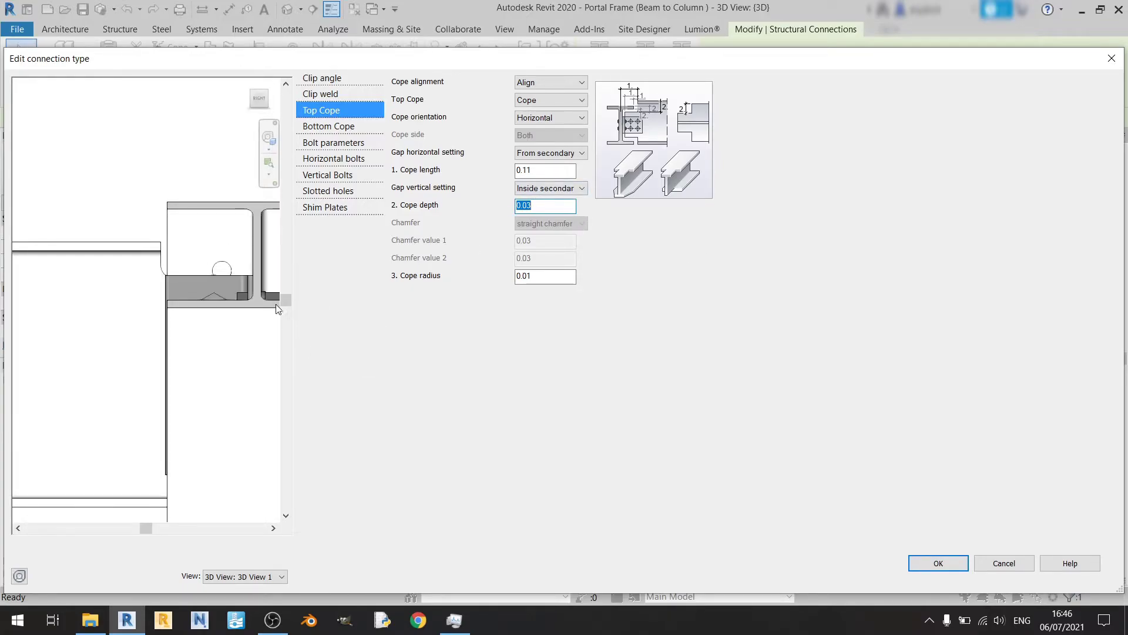
scroll(154, 269, up, 2)
middle_drag(154, 270, 154, 302)
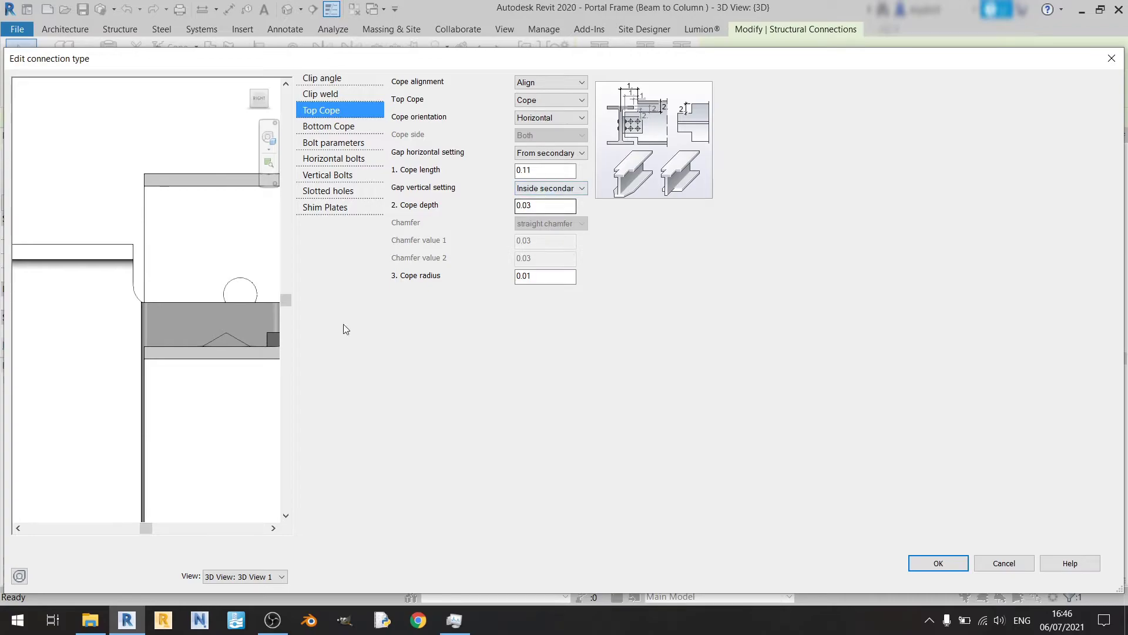
Step: Check the gap vertical setting options for the top cope, keep Inside secondary, and try a cope depth of 0
double_click(551, 211)
click(568, 191)
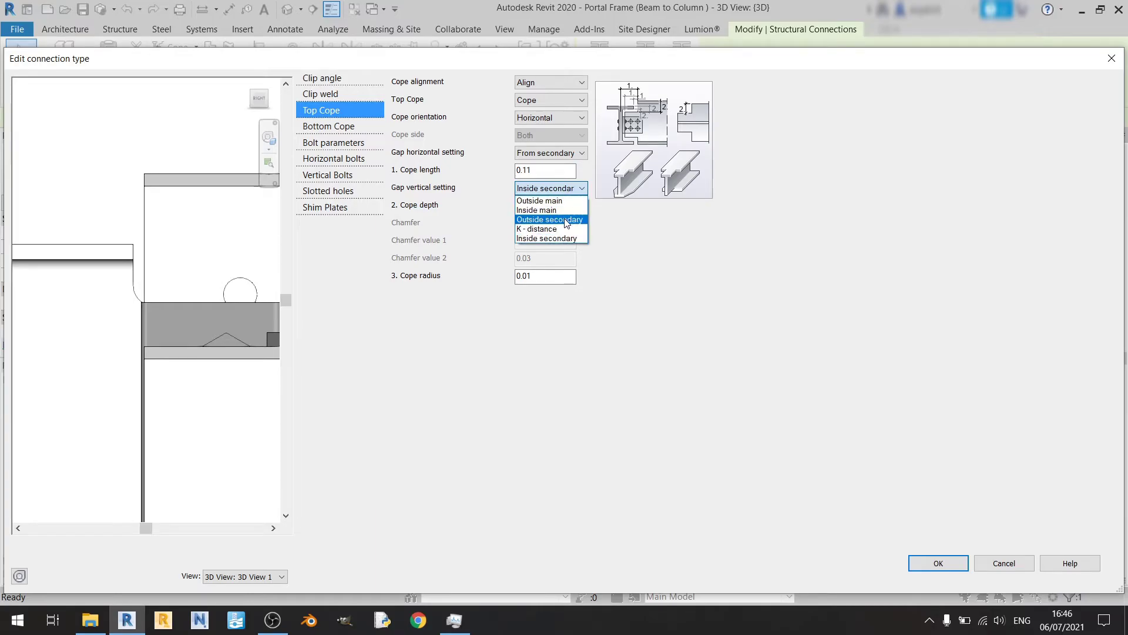
click(611, 224)
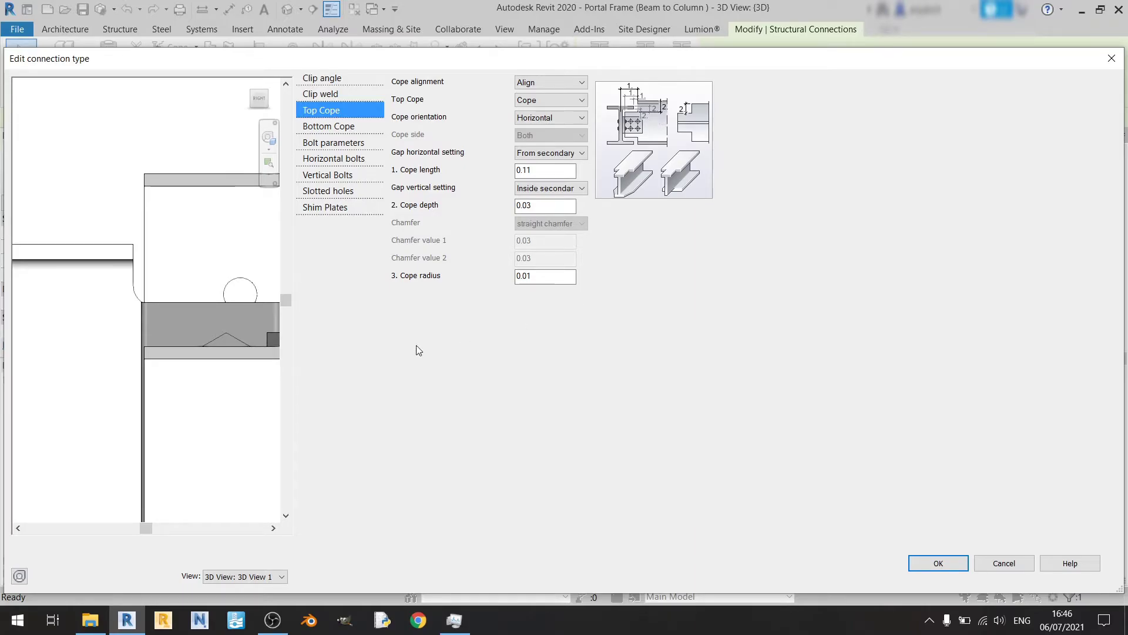
double_click(549, 206)
text(0)
key(Return)
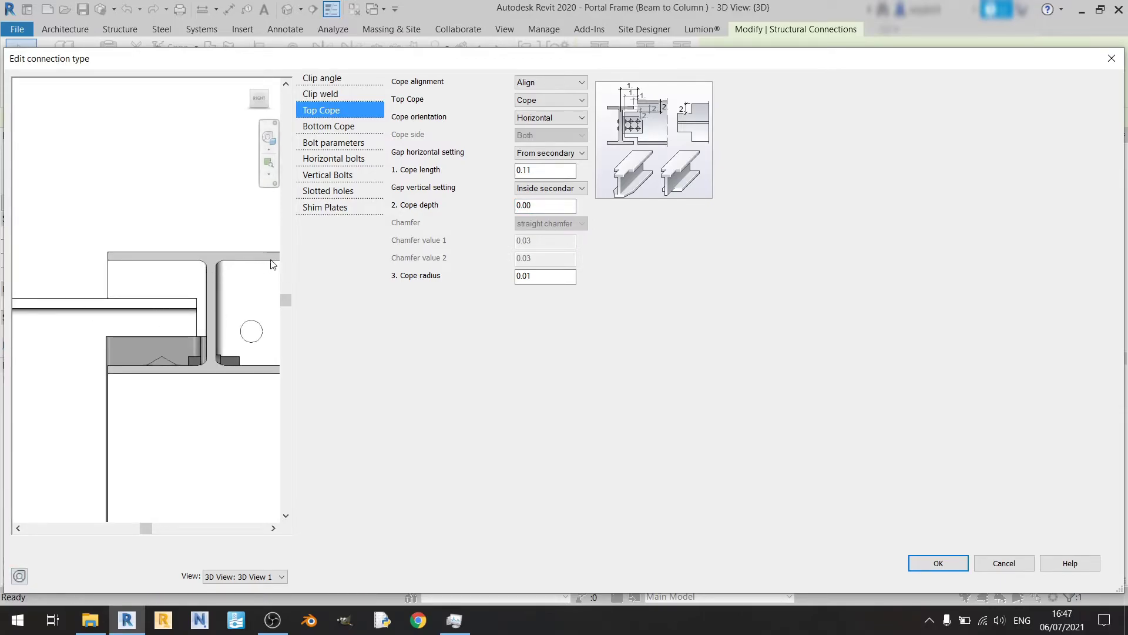
Step: Try a top cope depth of 0.01 and inspect the notch in the girder from the side and at an angle
double_click(545, 205)
text(0.01)
key(Return)
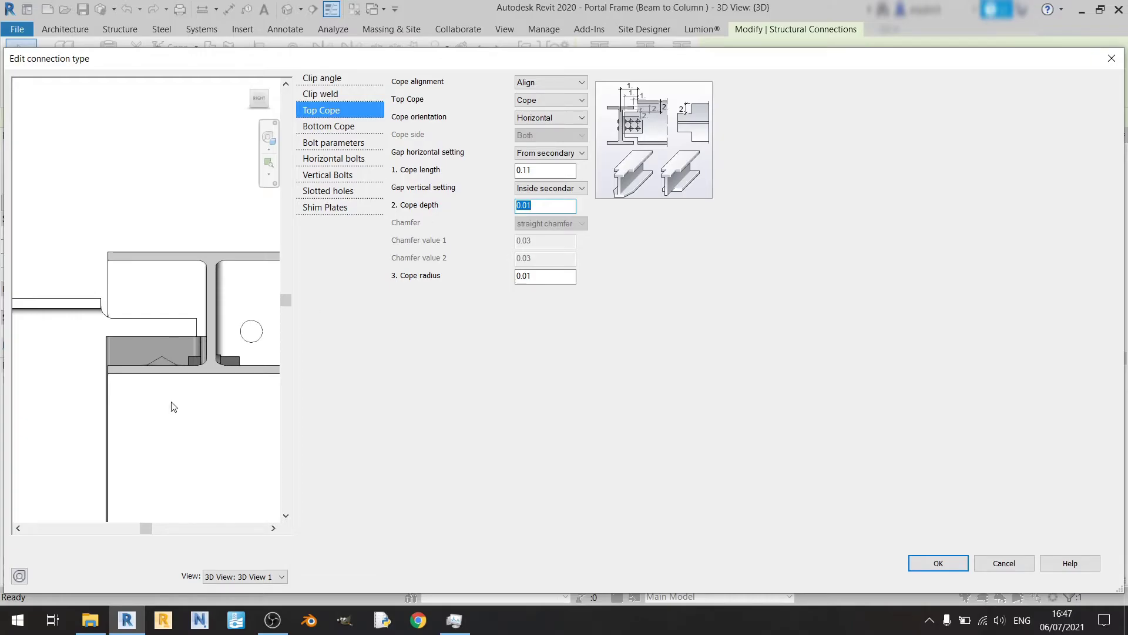
scroll(206, 316, up, 3)
scroll(167, 323, down, 3)
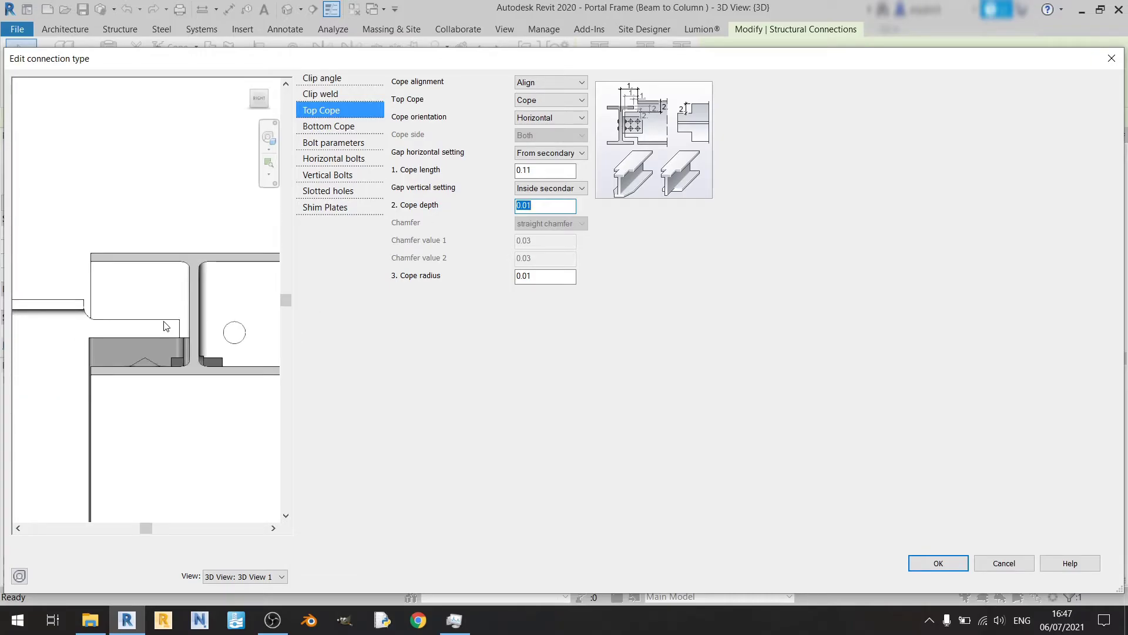
shift+middle_drag(150, 325, 100, 276)
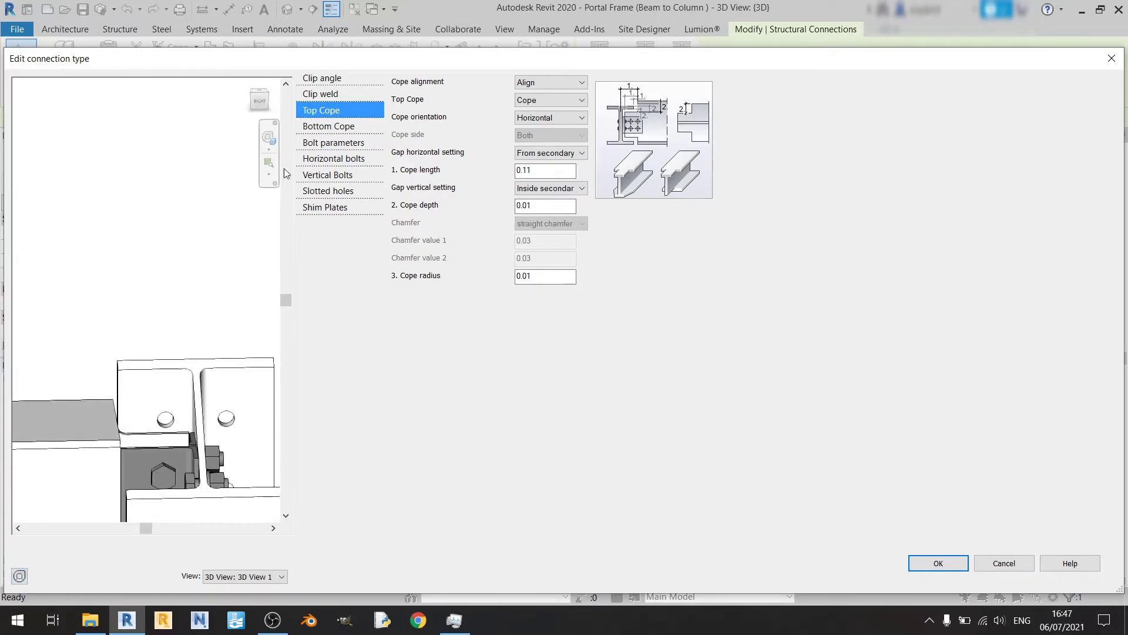
Step: Set the top cope's depth to 0.03 and check the connection in the Right view
click(259, 100)
drag(554, 207, 448, 203)
text(0.02)
key(ctrl+a)
text(0)
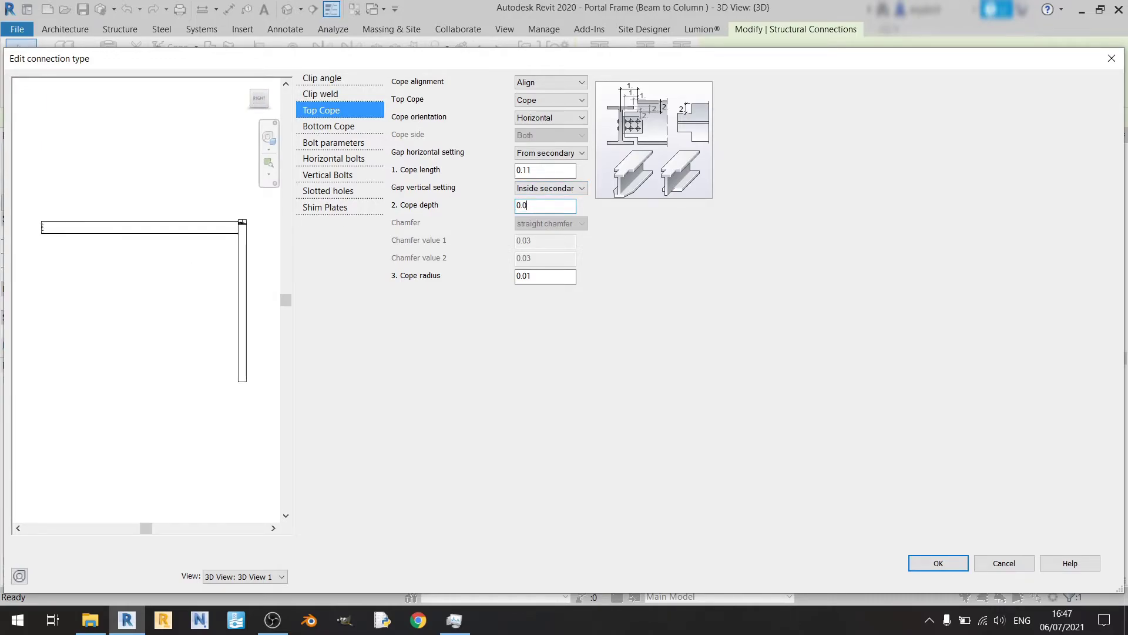
scroll(153, 323, up, 5)
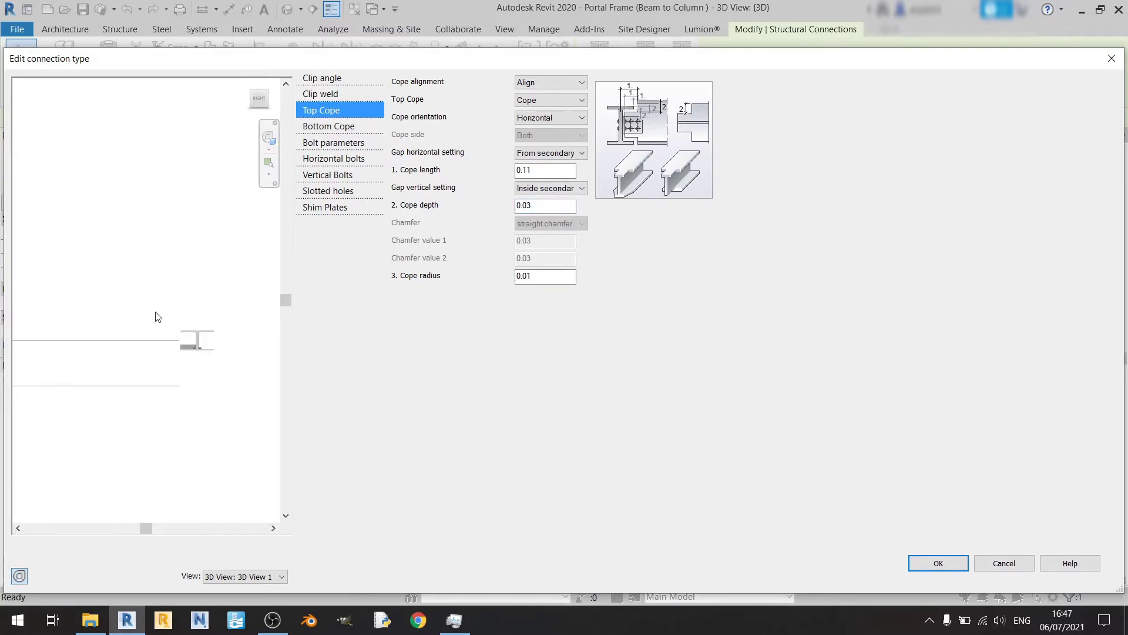
Step: Try cope radius values of 0 and 0.5 for the top cope, and inspect the cope corner up close in 3D
key(Tab)
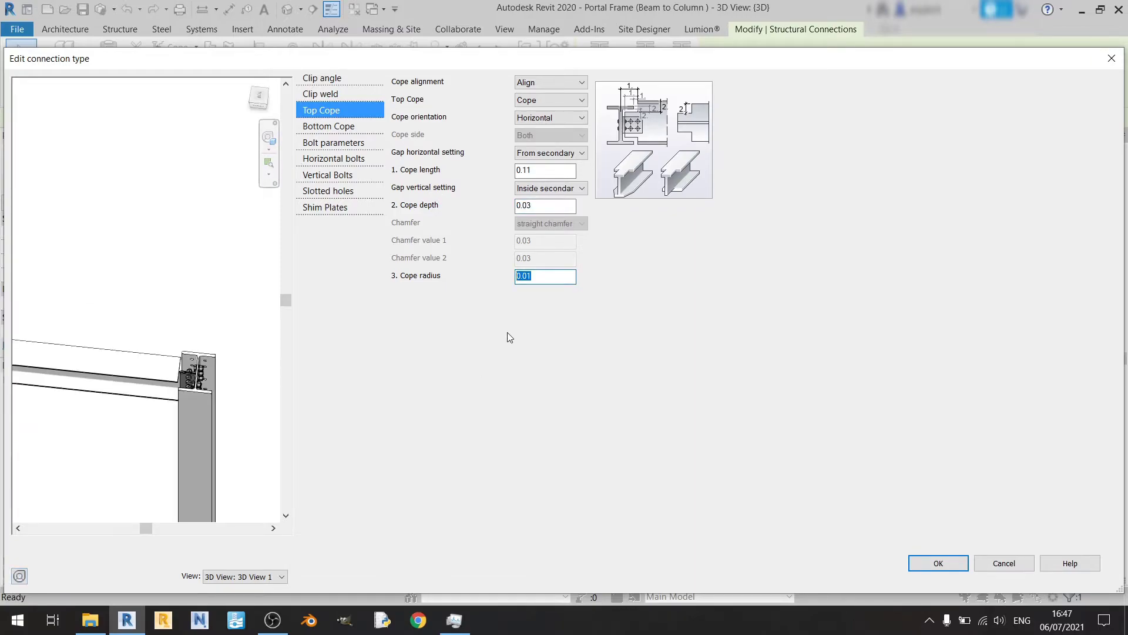
text(0)
key(Return)
text(0.5)
key(Return)
shift+middle_drag(98, 454, 98, 430)
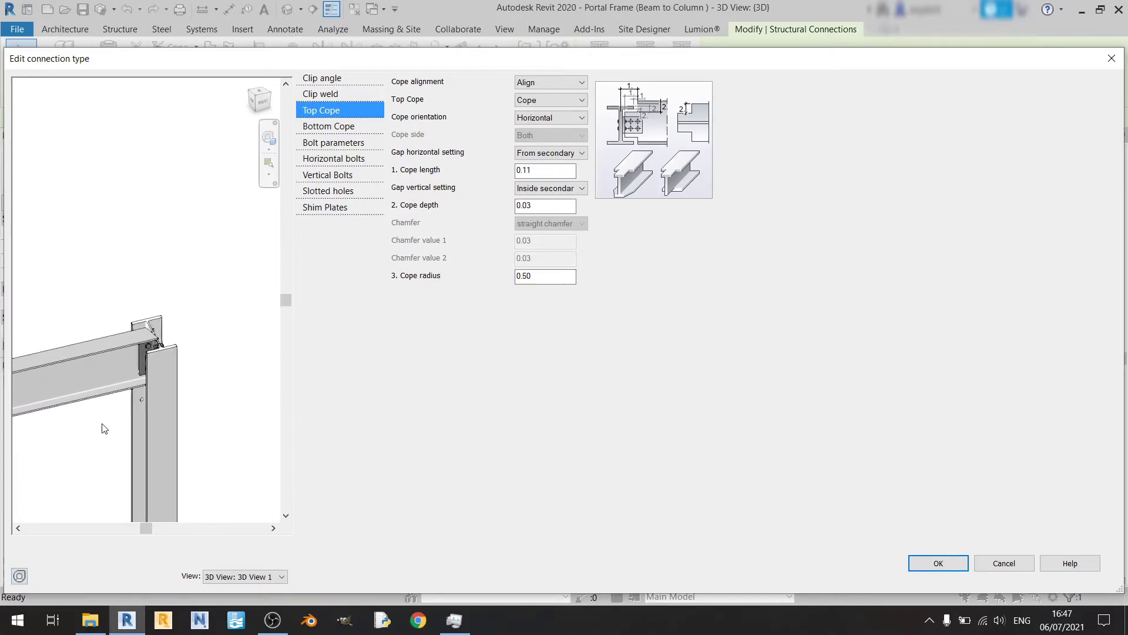
scroll(99, 341, up, 6)
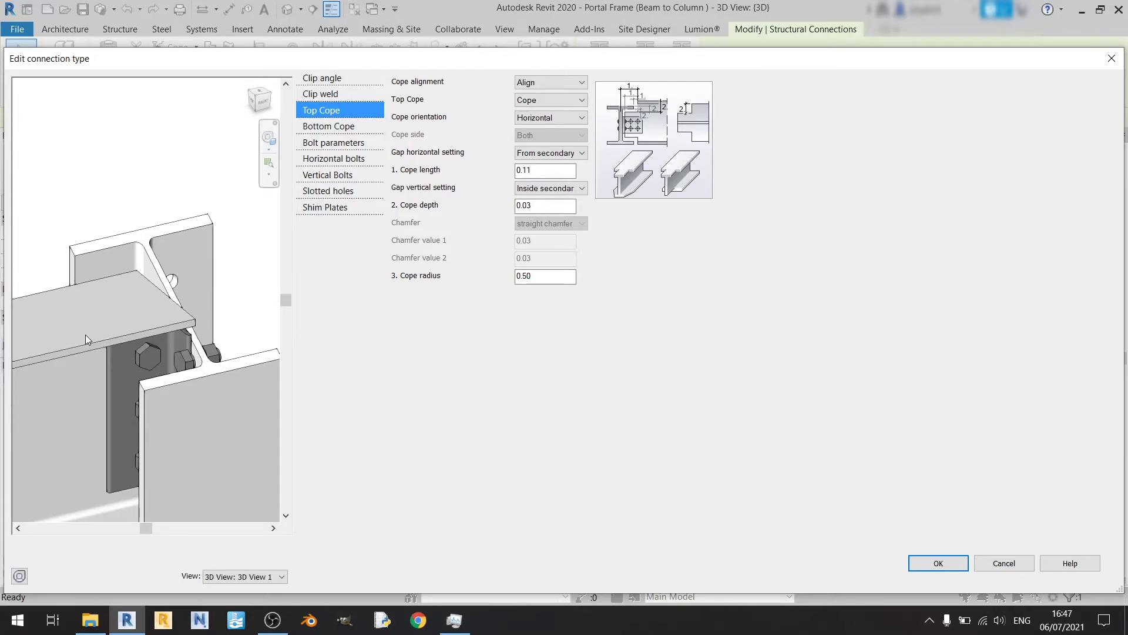
scroll(176, 329, down, 3)
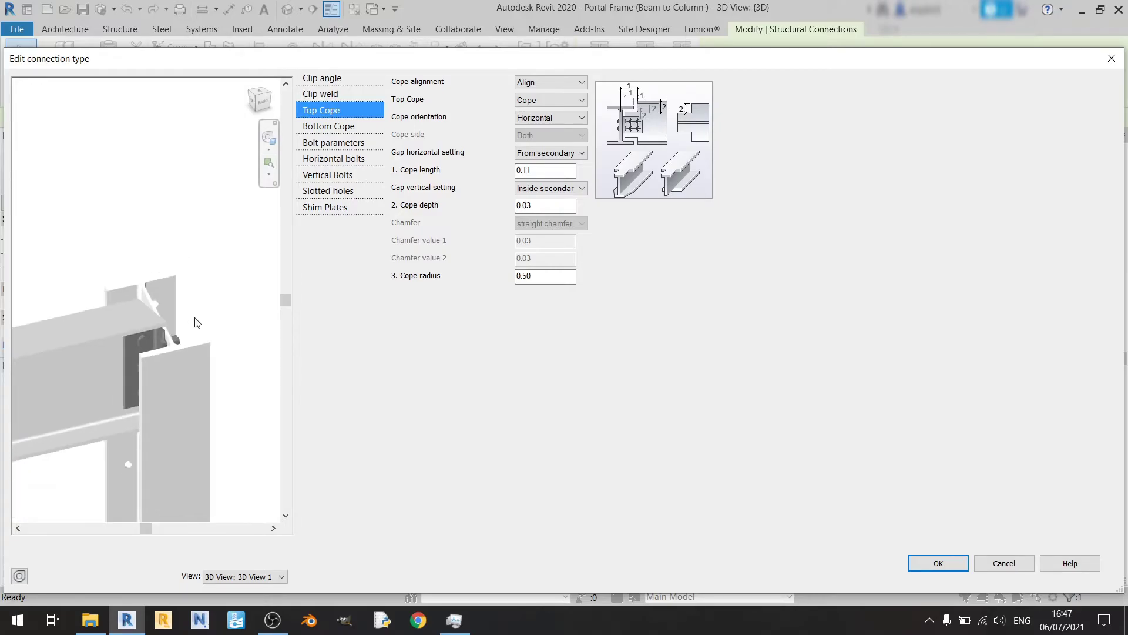
Step: Set the top cope's radius to 0
drag(573, 275, 461, 290)
text(0)
key(Return)
scroll(250, 350, down, 3)
Step: Review the bottom cope settings and examine the girder-to-column joint in the 3D preview
click(331, 129)
middle_drag(181, 389, 157, 360)
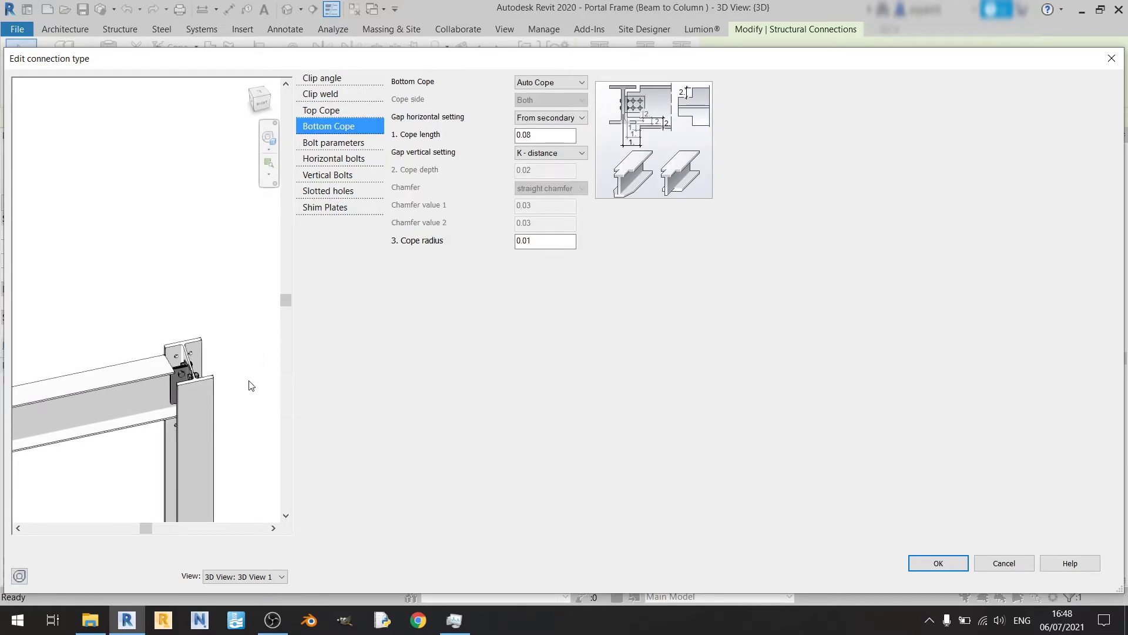
shift+middle_drag(161, 412, 290, 451)
scroll(277, 370, up, 5)
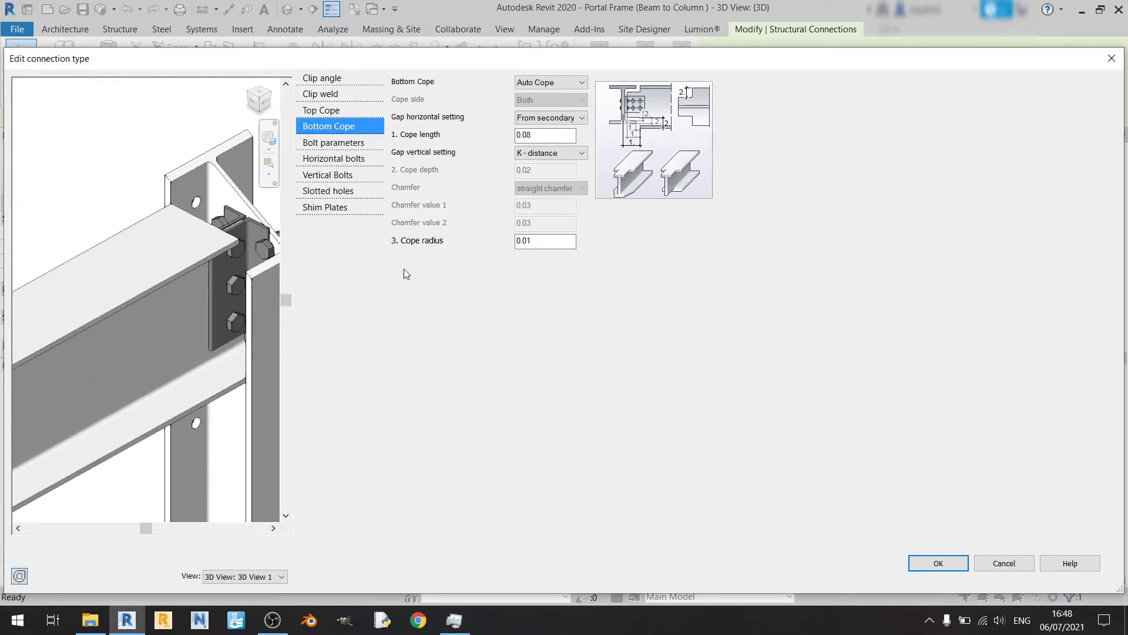
Step: In the bolt parameters, set the bolt type to EN 14399-3 from the full list of bolt standards
click(360, 144)
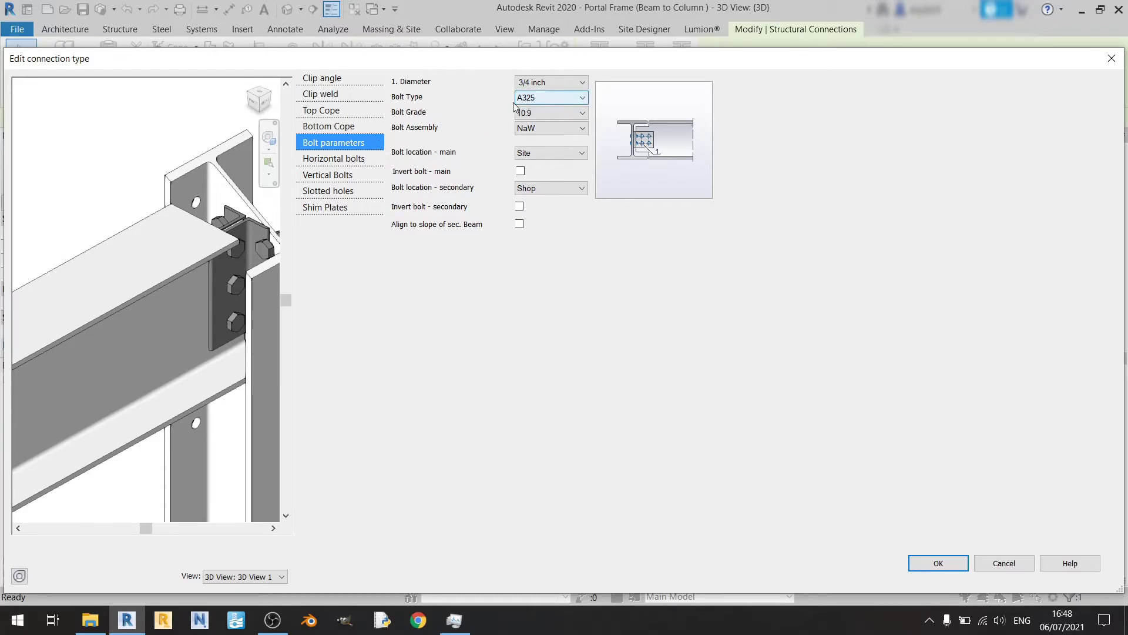
click(541, 98)
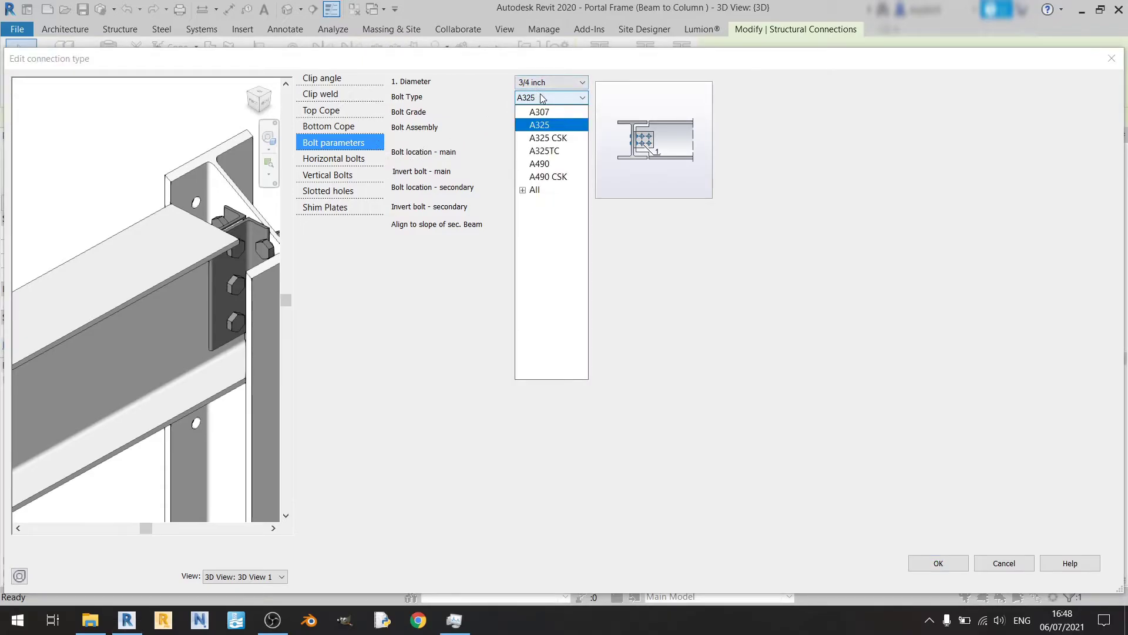
click(522, 190)
scroll(549, 268, down, 4)
scroll(549, 267, down, 3)
drag(534, 374, 537, 379)
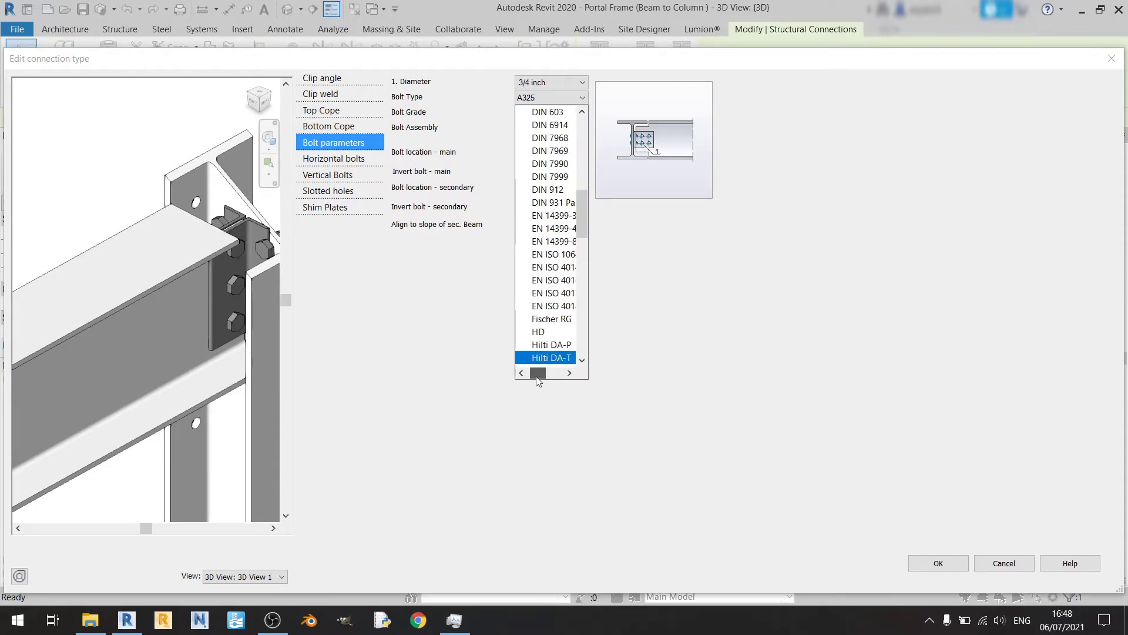
click(551, 215)
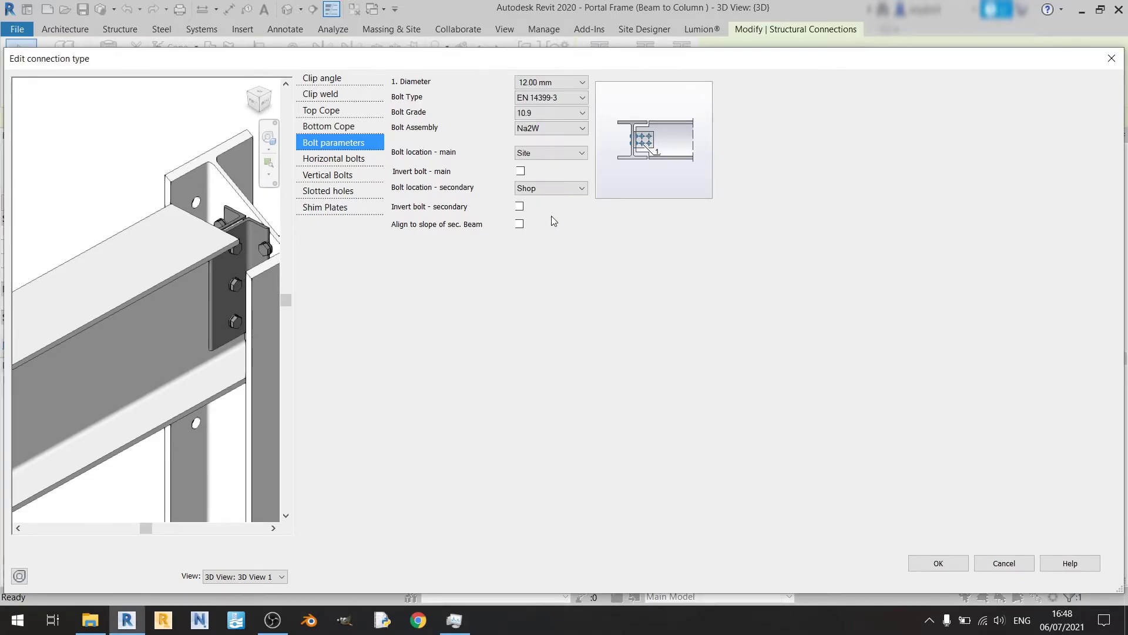
Step: Set the bolt diameter to 16.00 mm and the bolt grade to 8.8, keeping the Na2W assembly
click(547, 83)
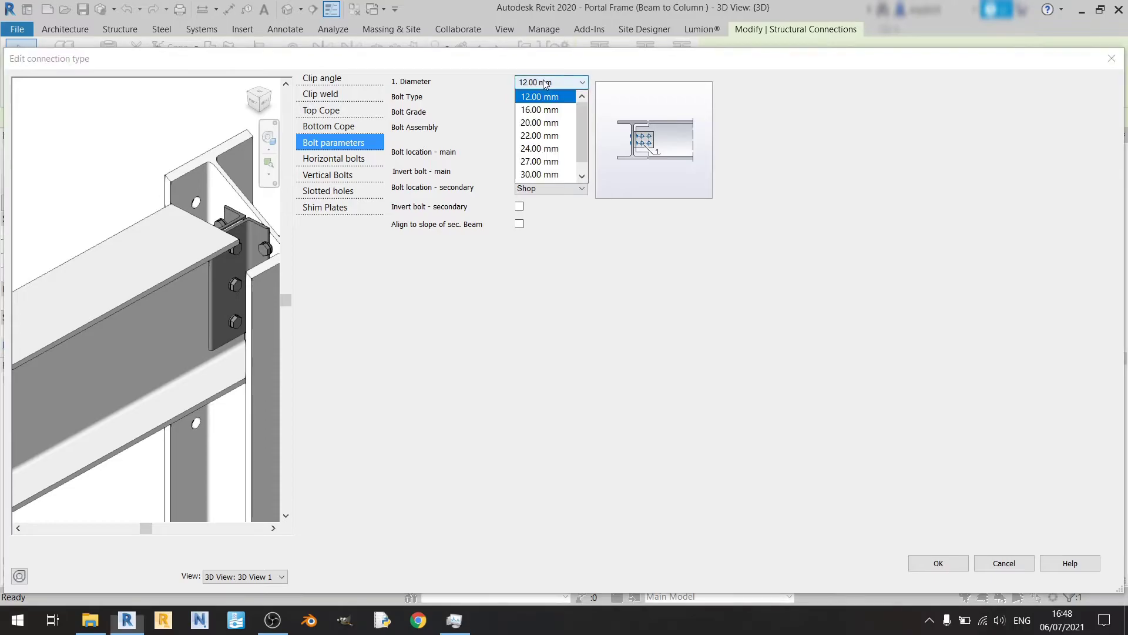
click(545, 111)
click(549, 111)
click(542, 141)
click(548, 162)
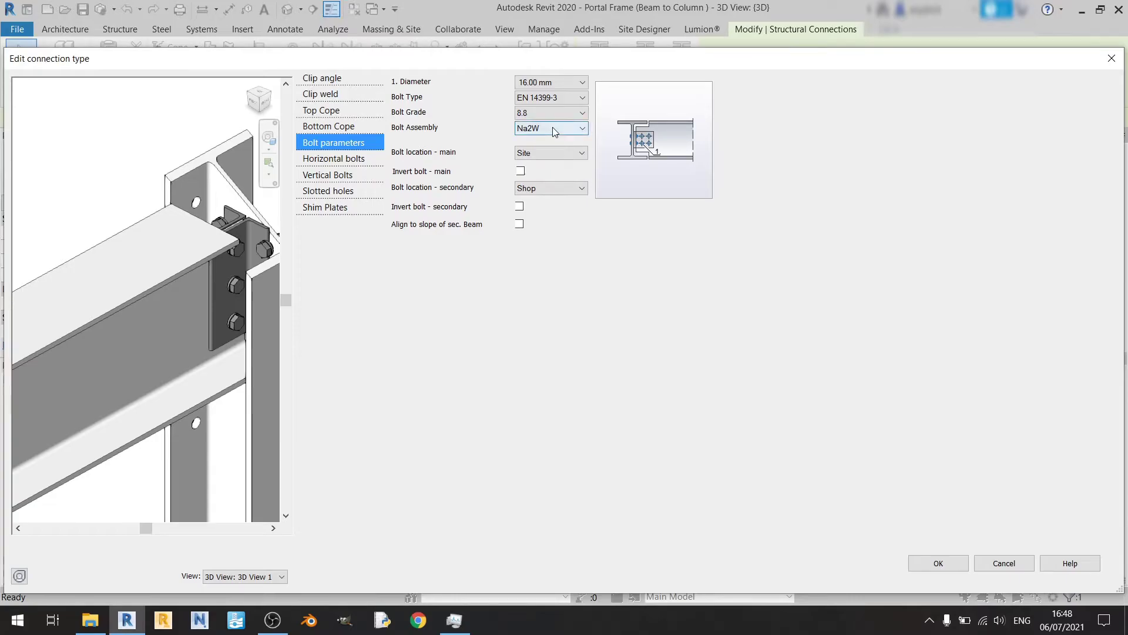
Step: Keep the main bolt location at Site and set the secondary bolt location to Site
click(562, 157)
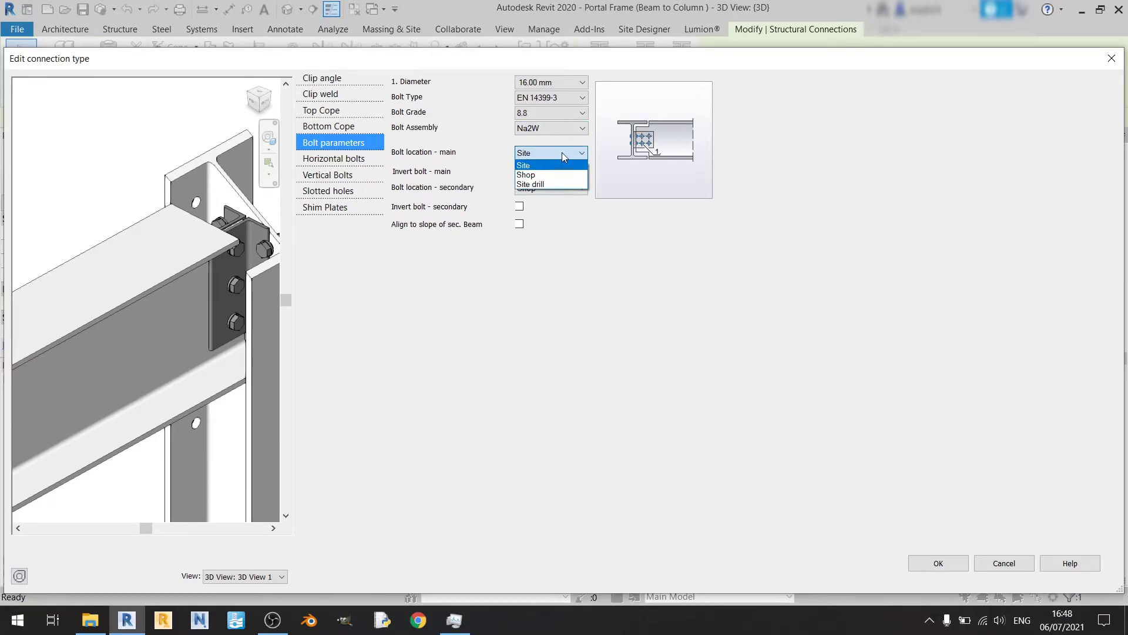
click(549, 165)
click(544, 188)
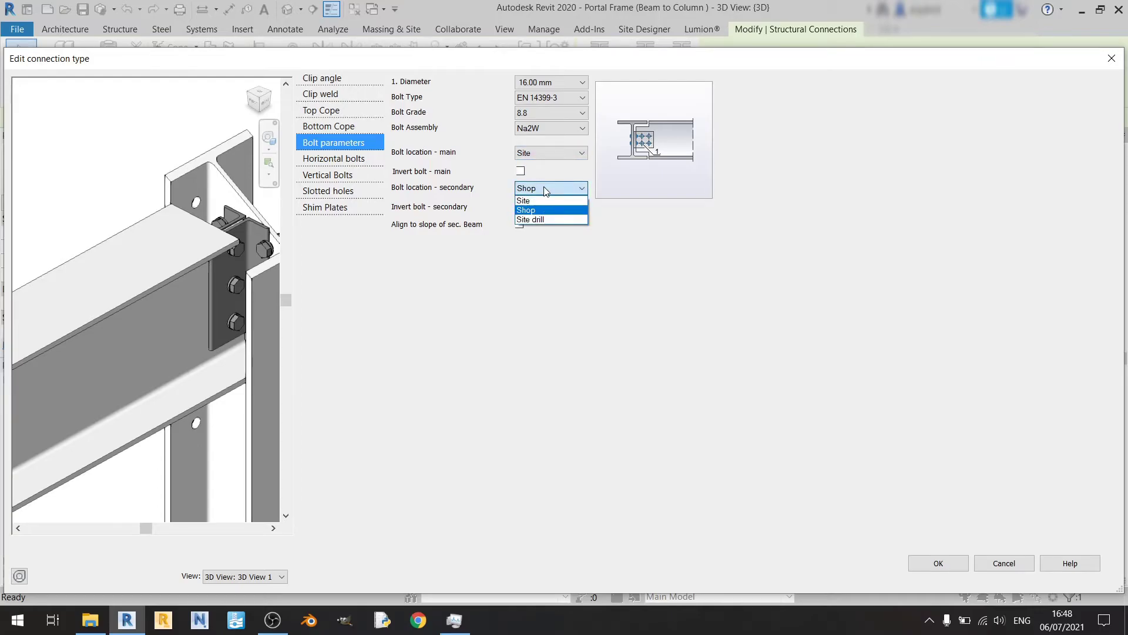
click(547, 201)
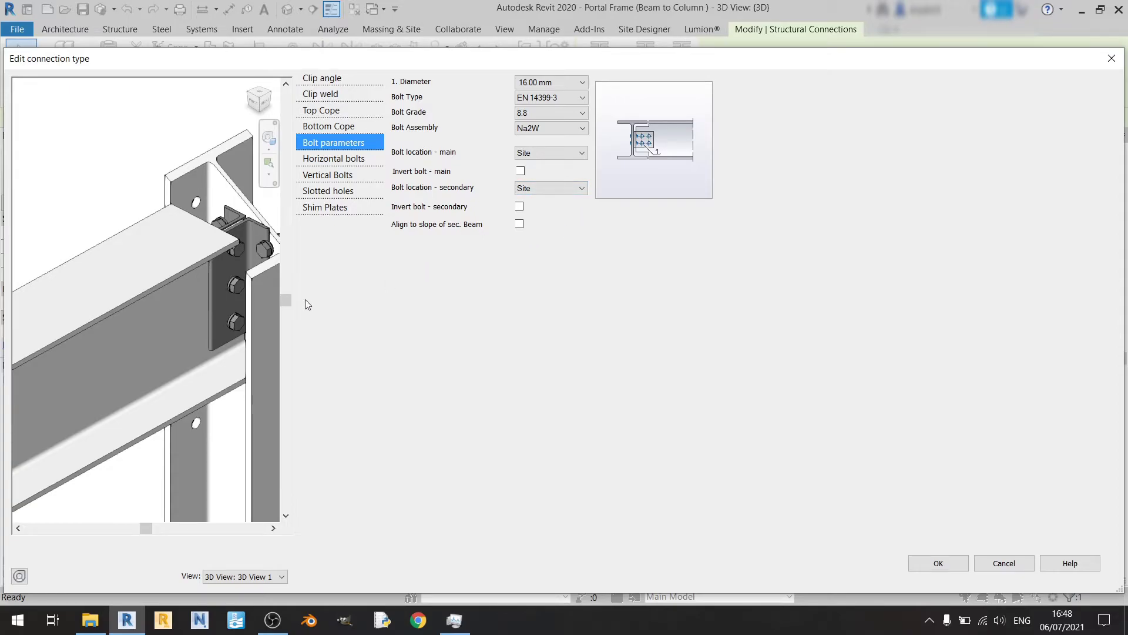
Step: Try inverting the main bolts, compare their direction in a close-up of the connection, and turn the inversion back off
scroll(198, 302, up, 2)
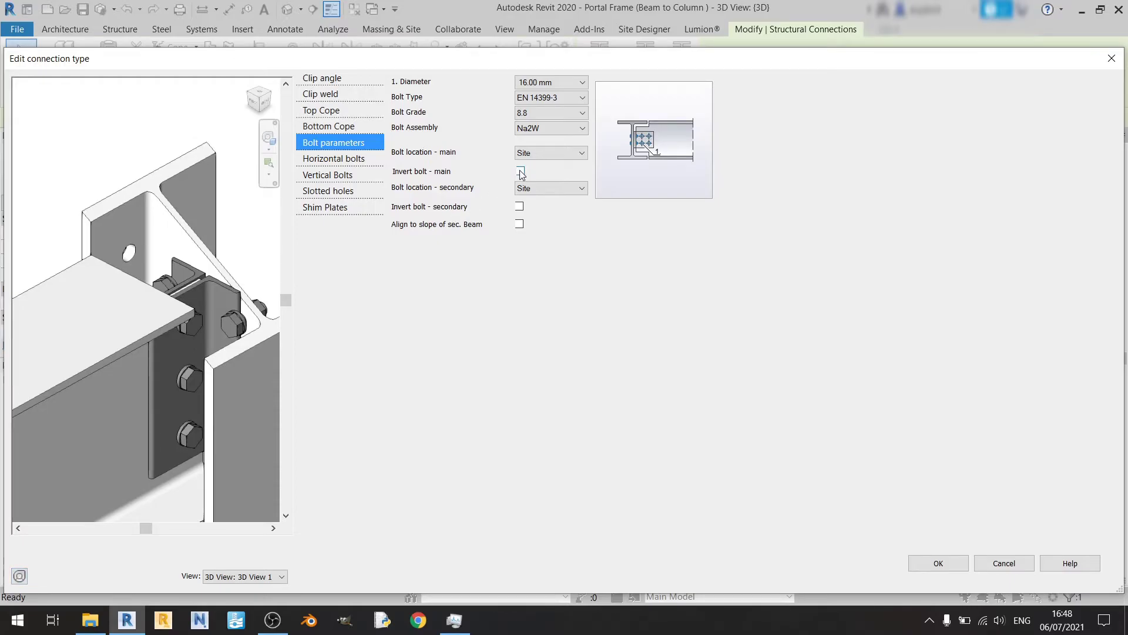
scroll(200, 334, up, 3)
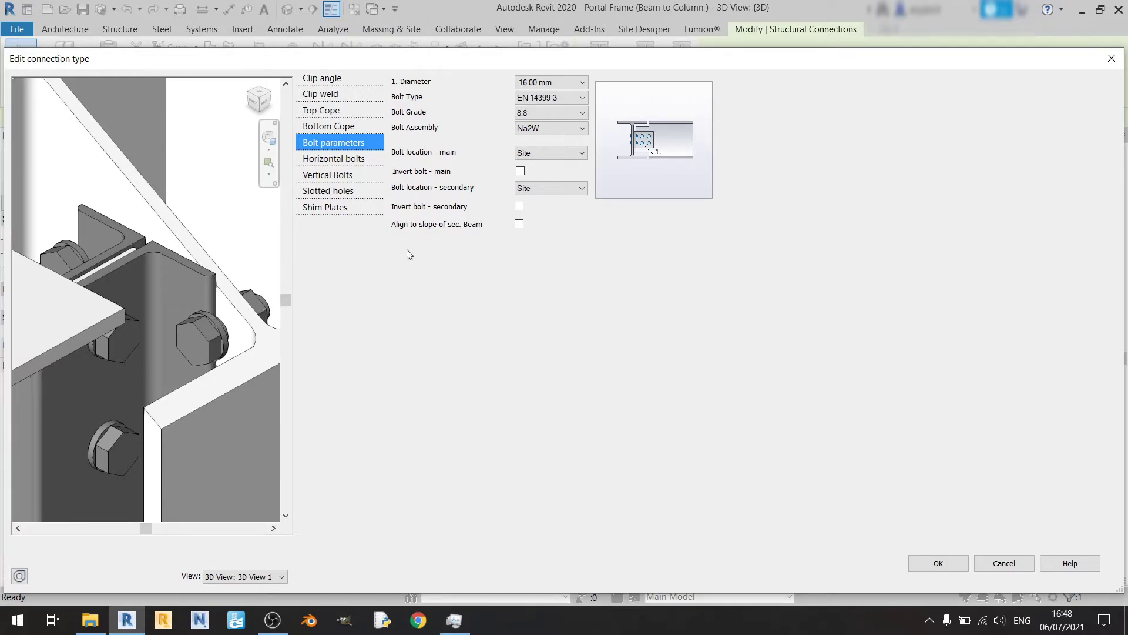
click(520, 170)
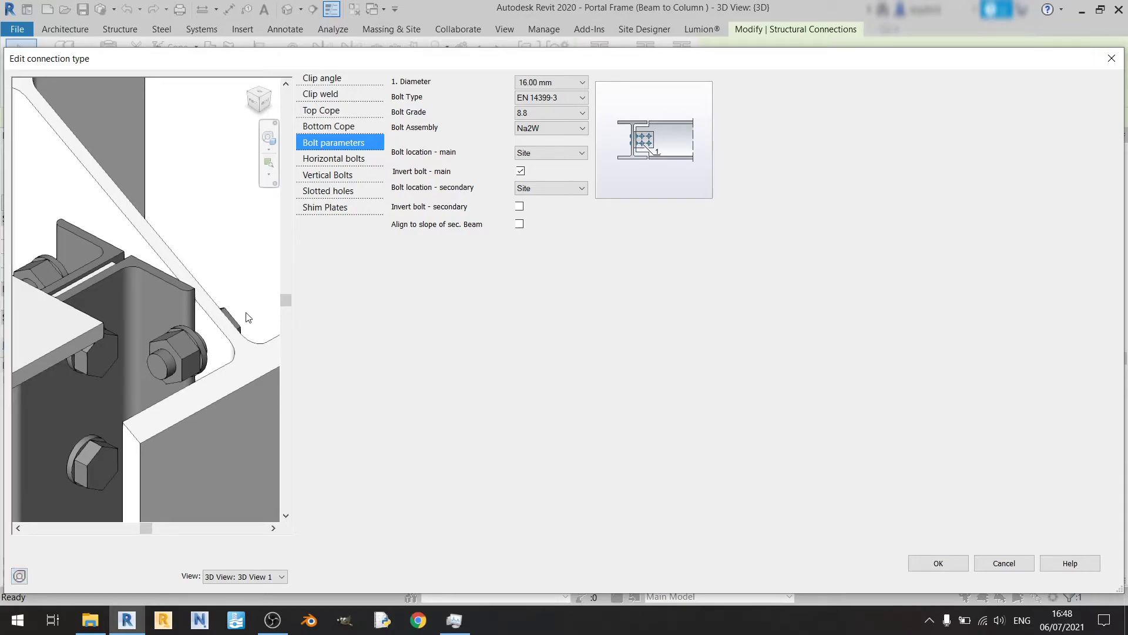
click(520, 171)
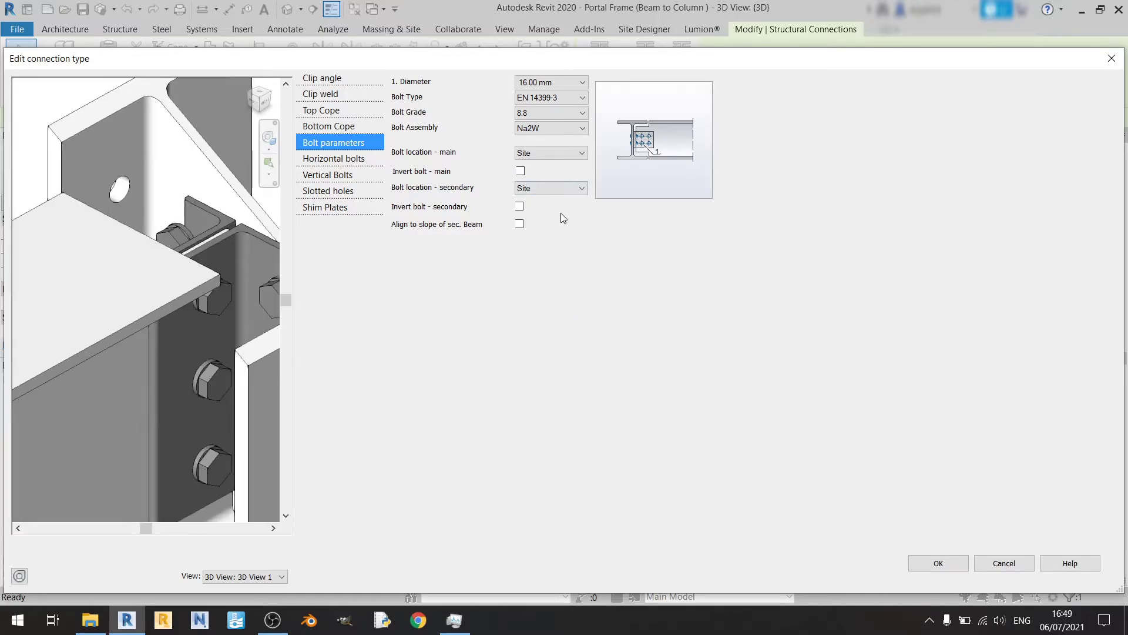
Step: Try inverting the secondary bolts and aligning them to the slope of the secondary beam, turning both options back off
click(520, 208)
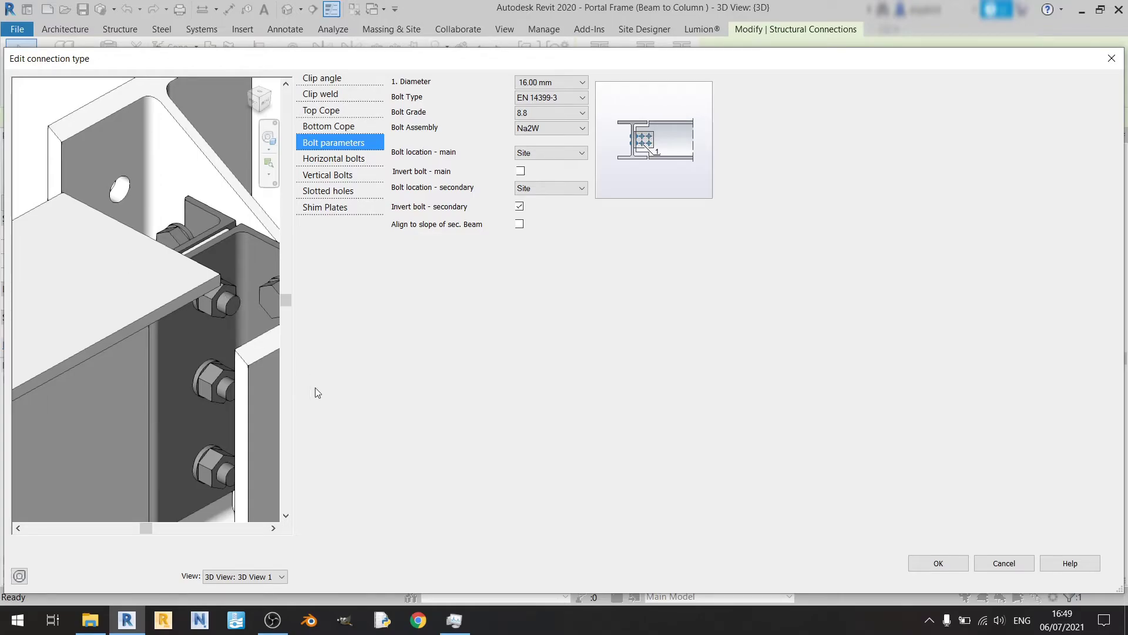
scroll(263, 358, down, 3)
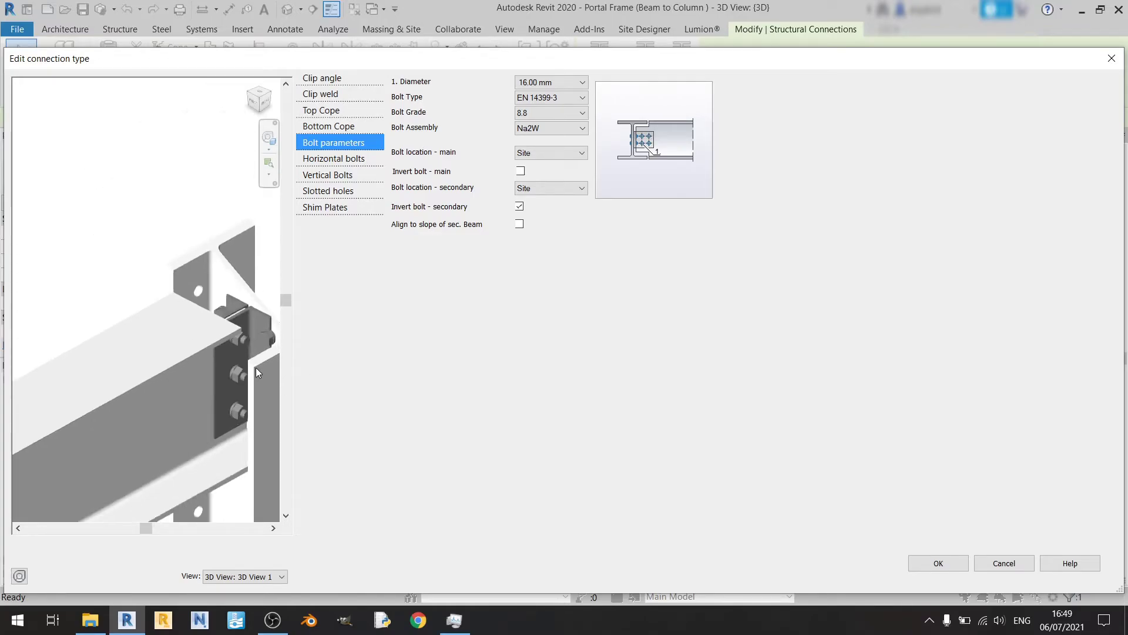
click(520, 207)
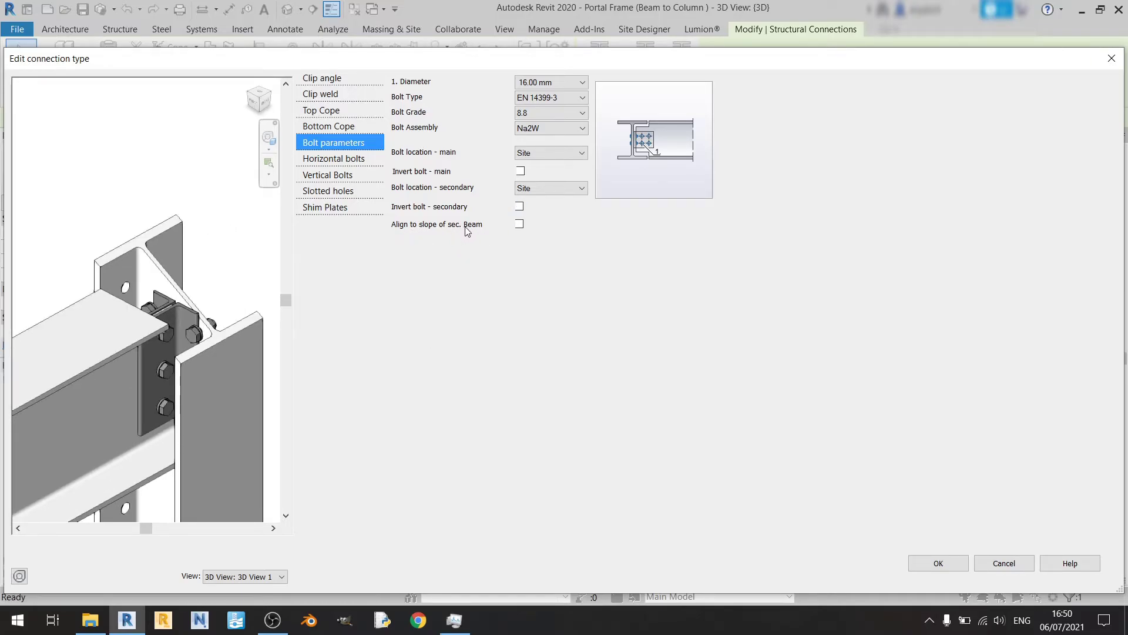
click(519, 225)
click(519, 225)
scroll(174, 324, down, 3)
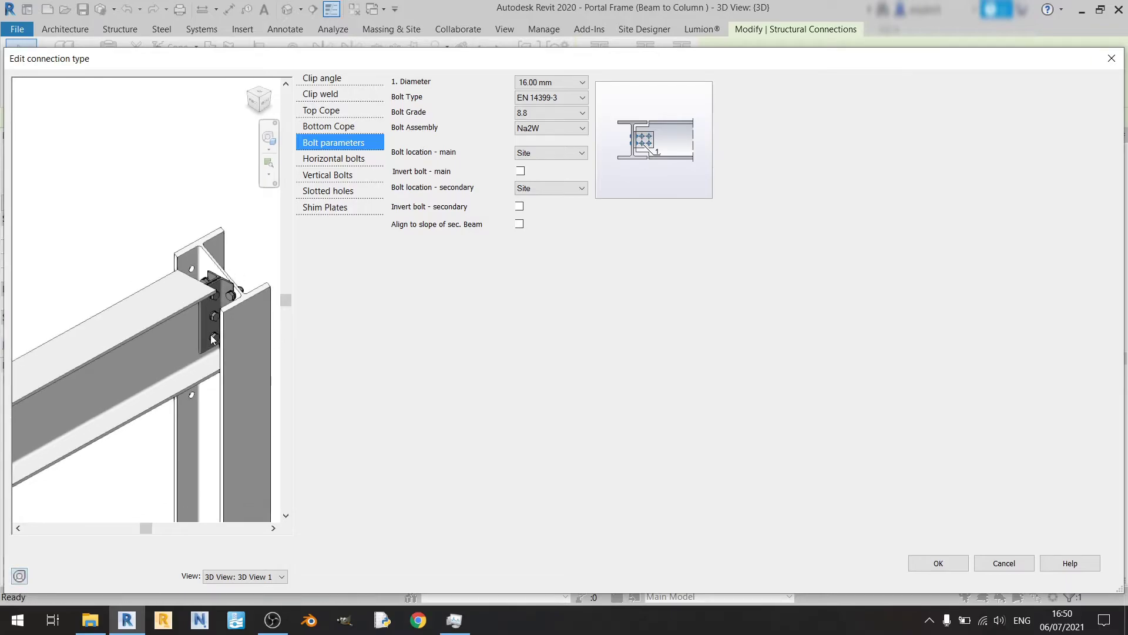
Step: Review the horizontal bolt settings and the set out at main options, and examine the bolts in the Front view
click(342, 160)
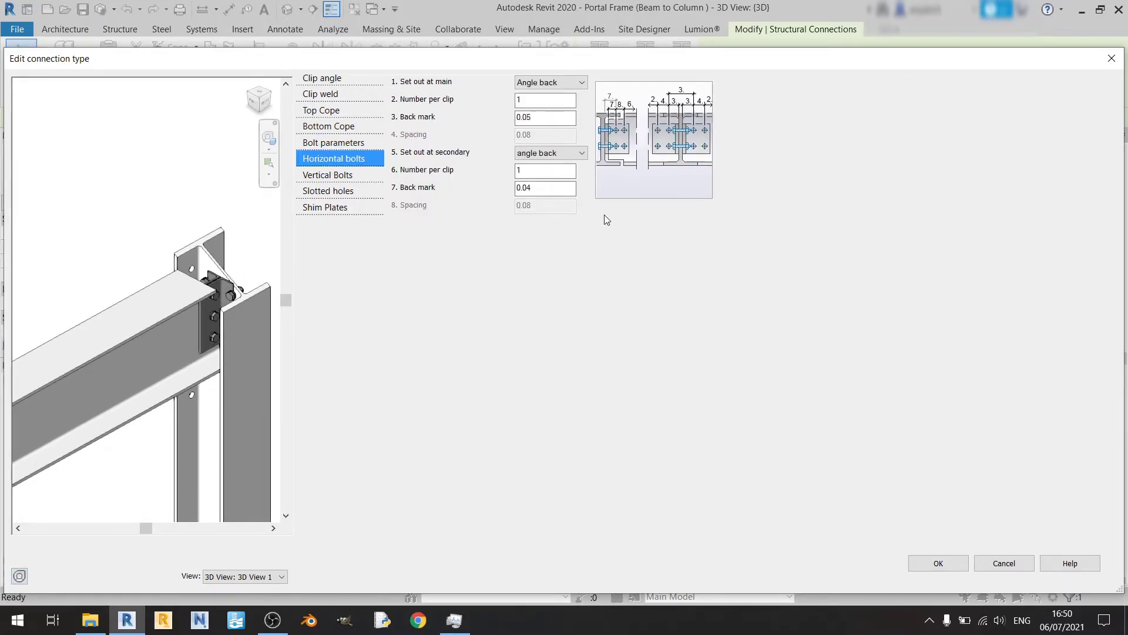
click(554, 86)
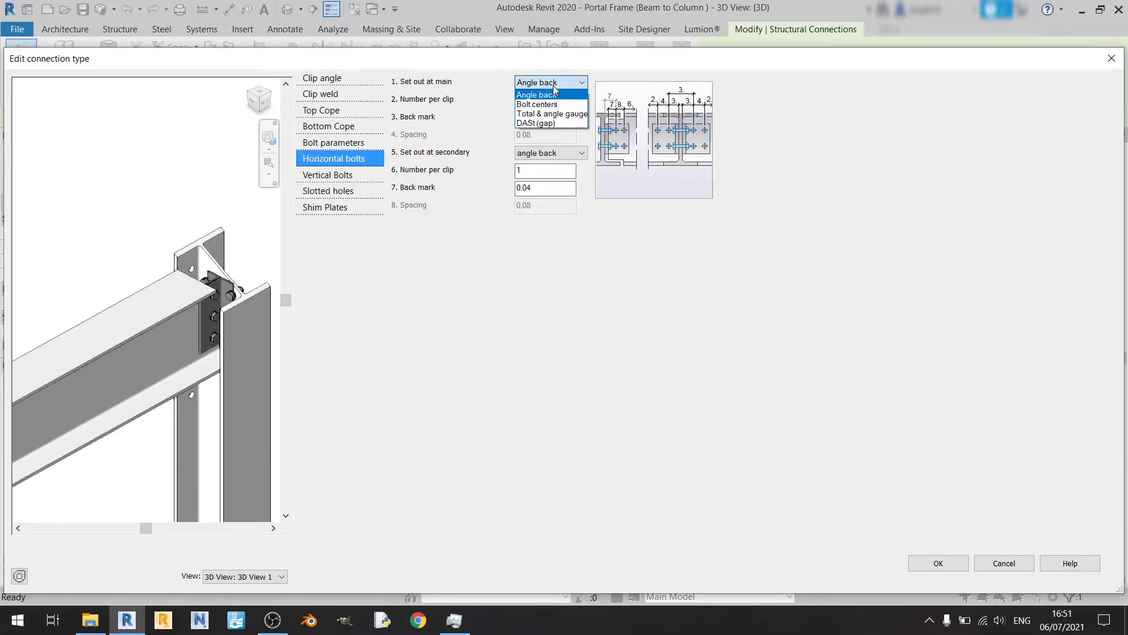
click(452, 263)
click(252, 101)
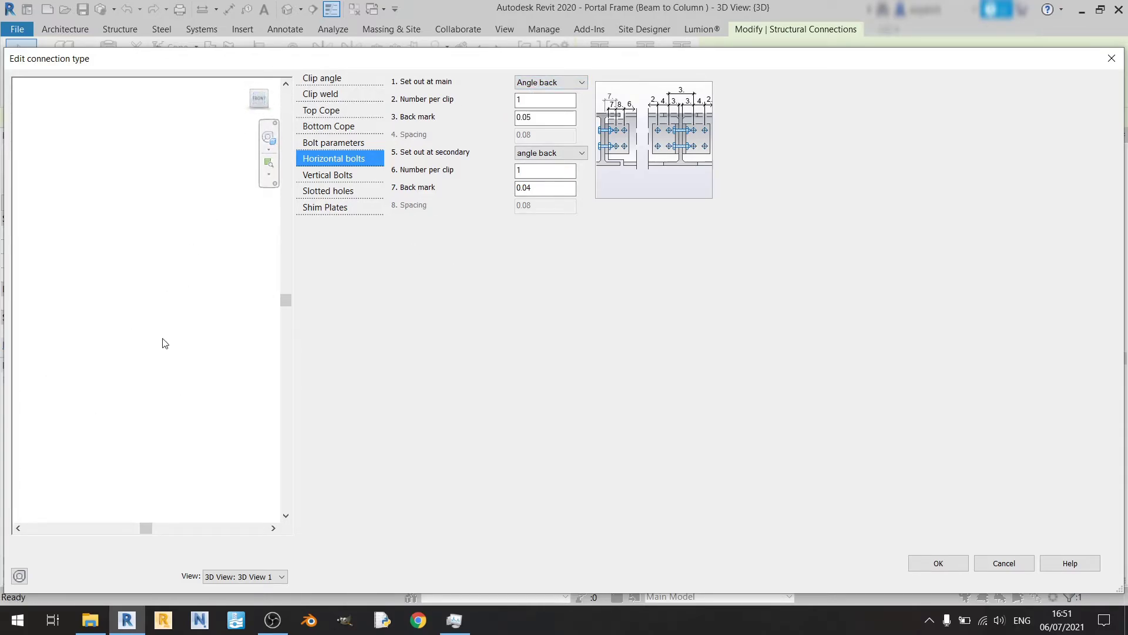
scroll(146, 222, up, 5)
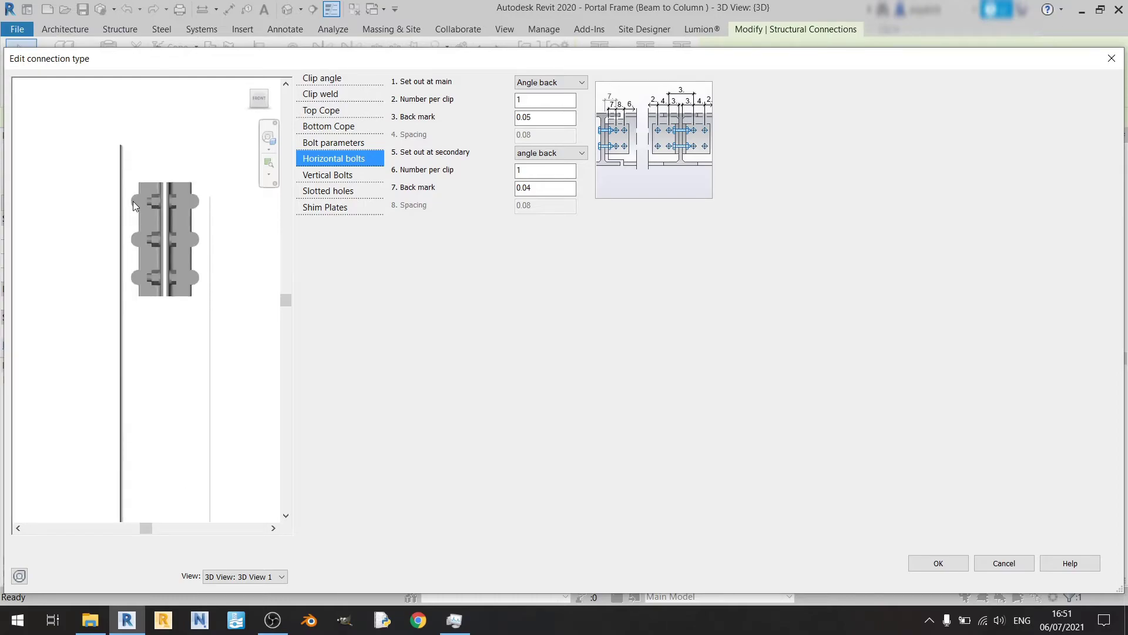
Step: Compare the Bolt centers and Total & angle gauge options for set out at main, examining the horizontal bolts up close
scroll(143, 187, down, 3)
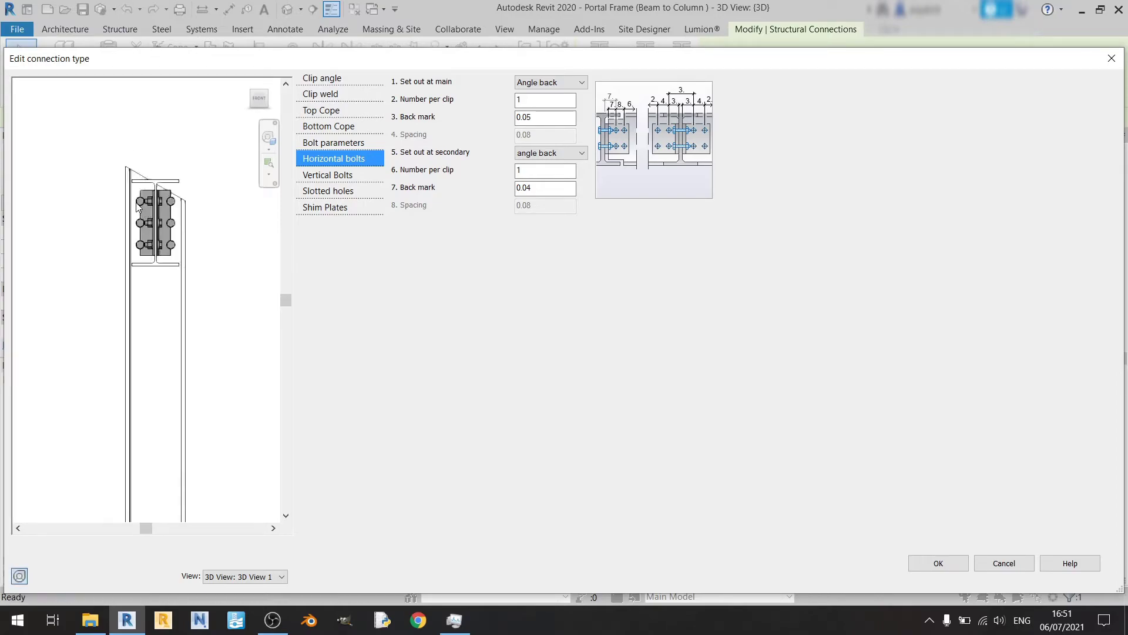
shift+middle_drag(179, 245, 181, 320)
click(550, 83)
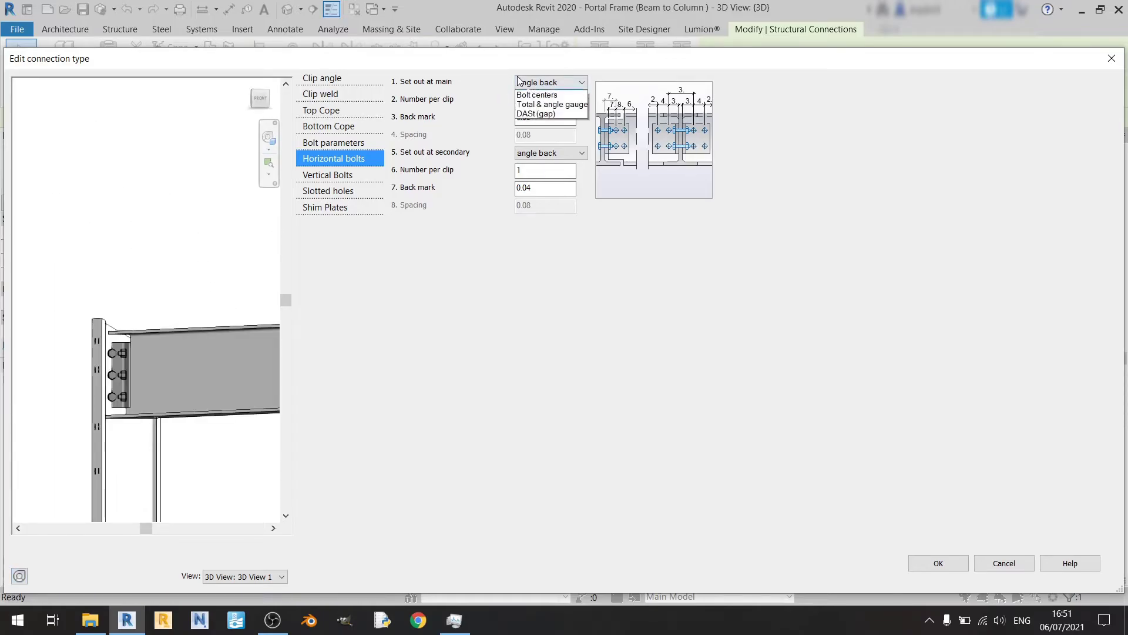
click(540, 105)
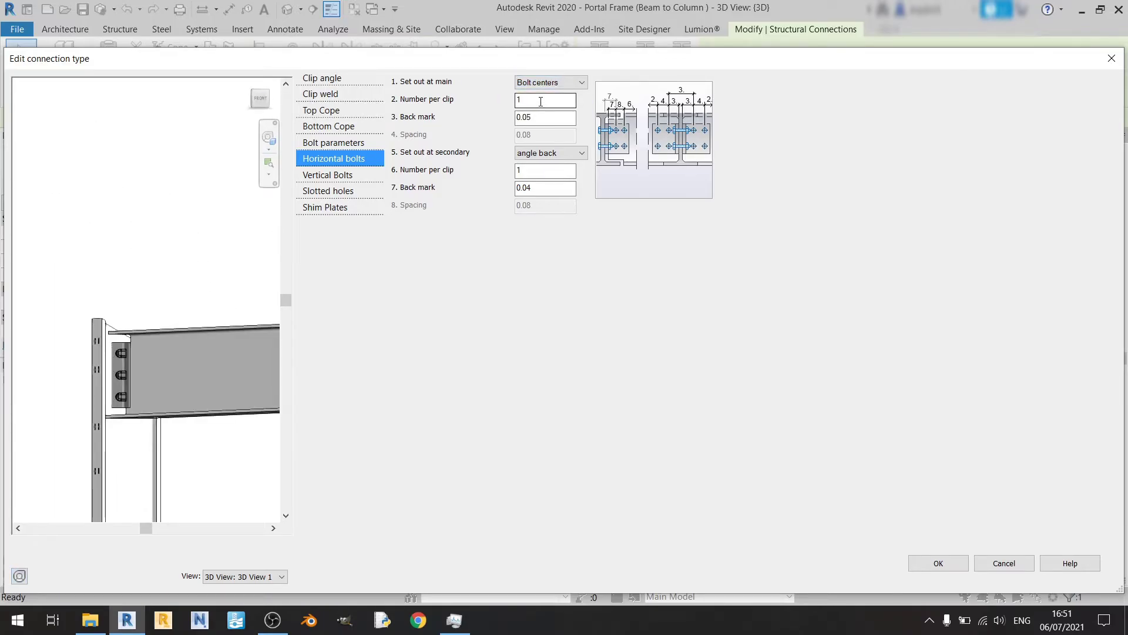
click(553, 86)
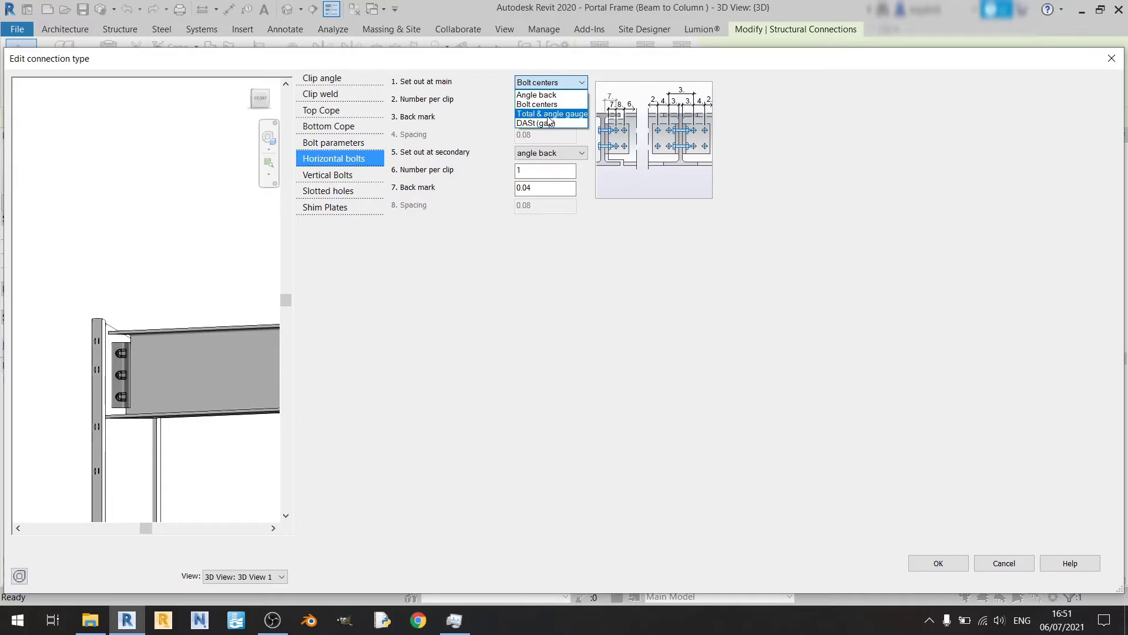
click(549, 116)
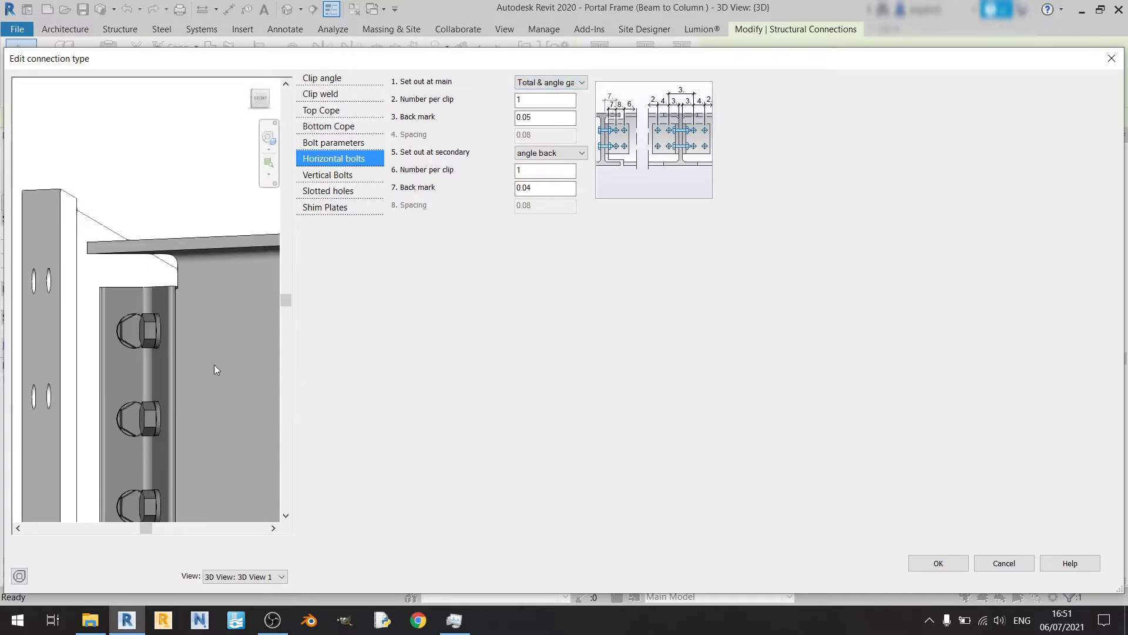
click(547, 83)
click(539, 104)
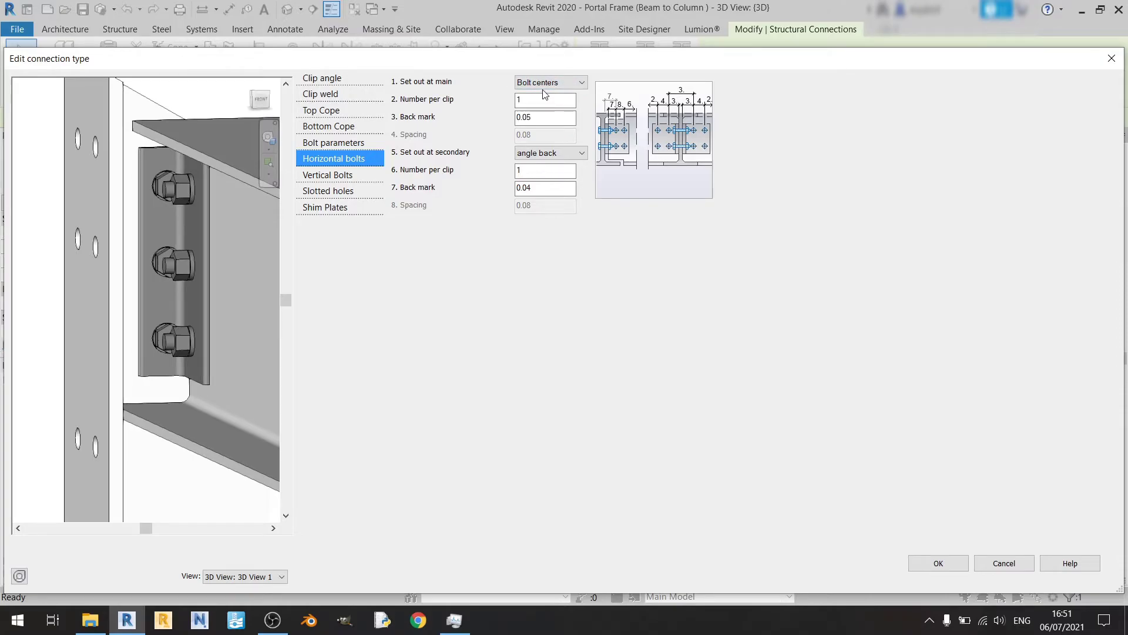
click(547, 84)
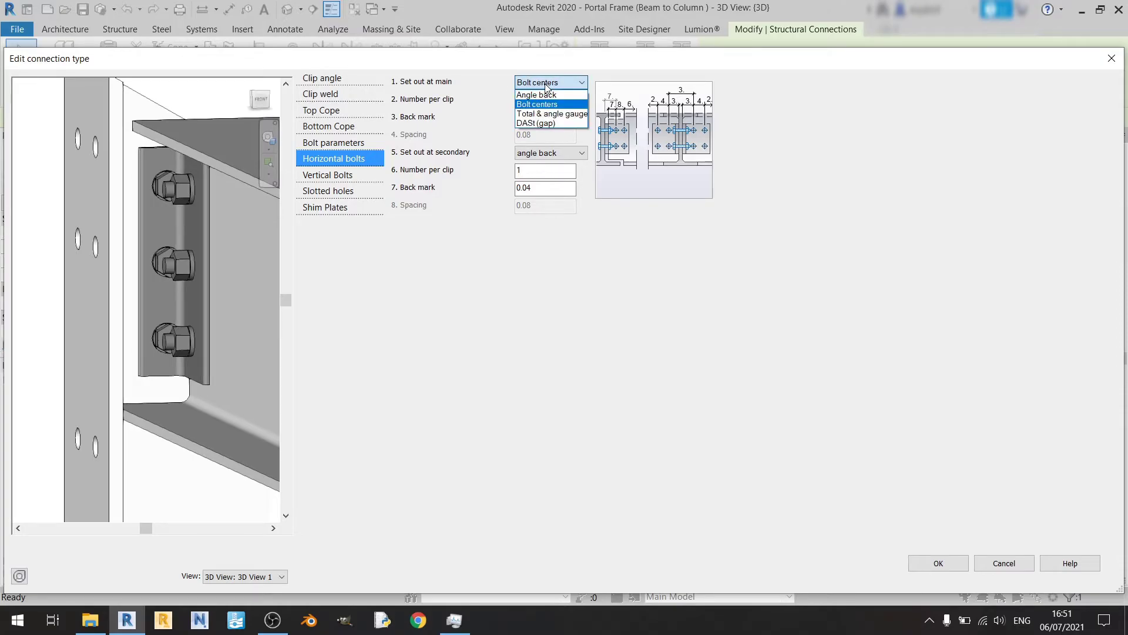
click(562, 115)
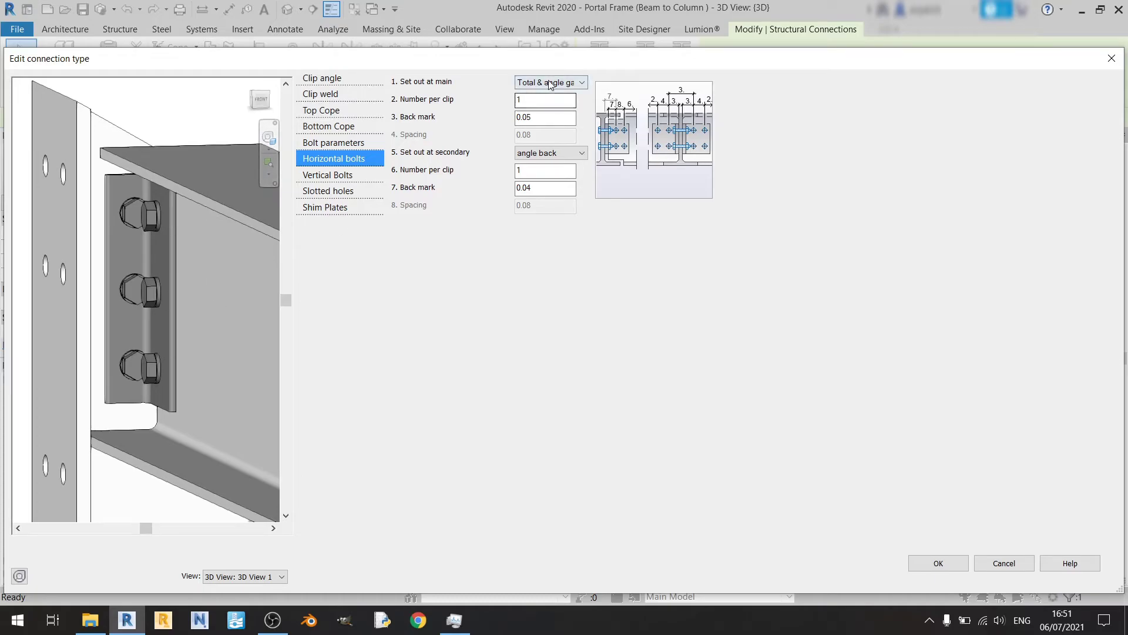
Step: Try the DASt (gap) and Angle back options for set out at main, and settle on Bolt centers
click(581, 83)
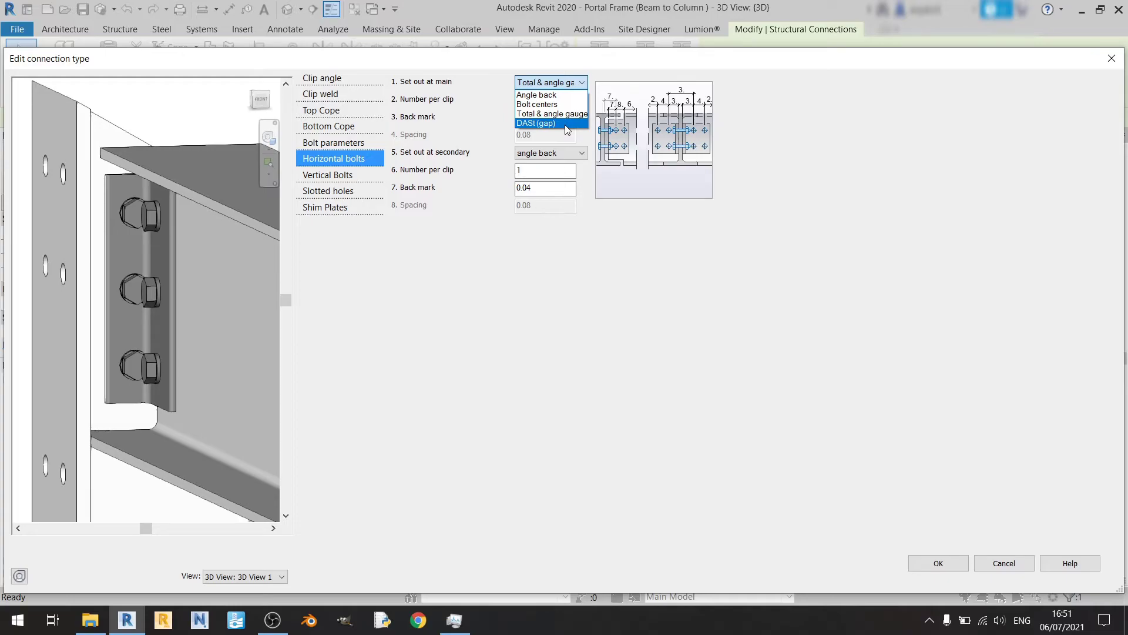
click(566, 124)
click(566, 87)
click(559, 94)
click(557, 83)
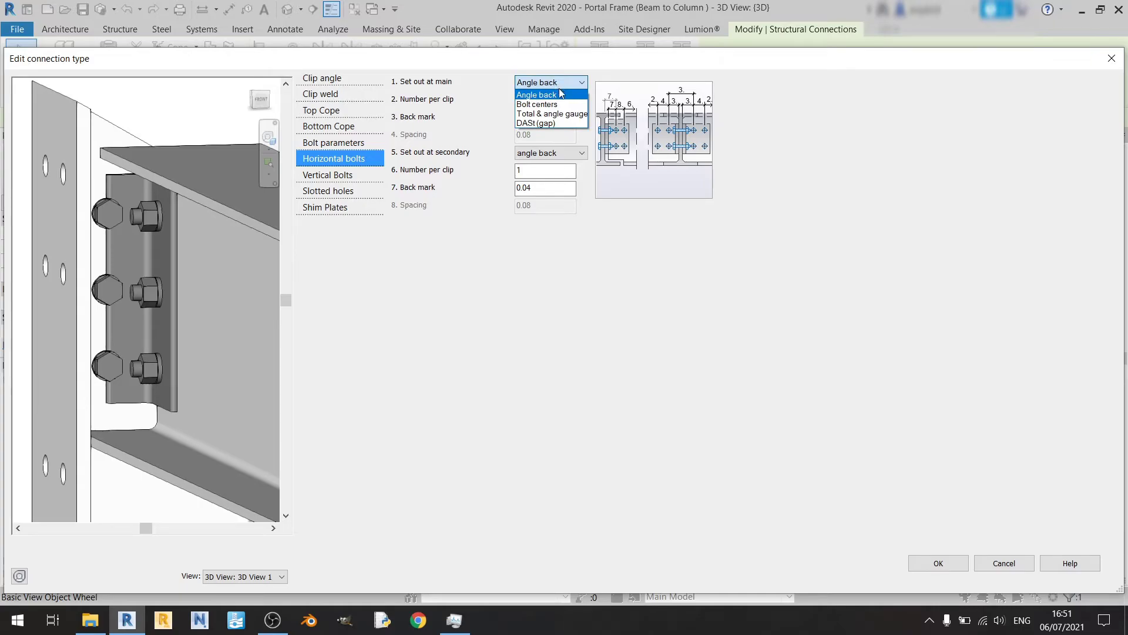
click(563, 104)
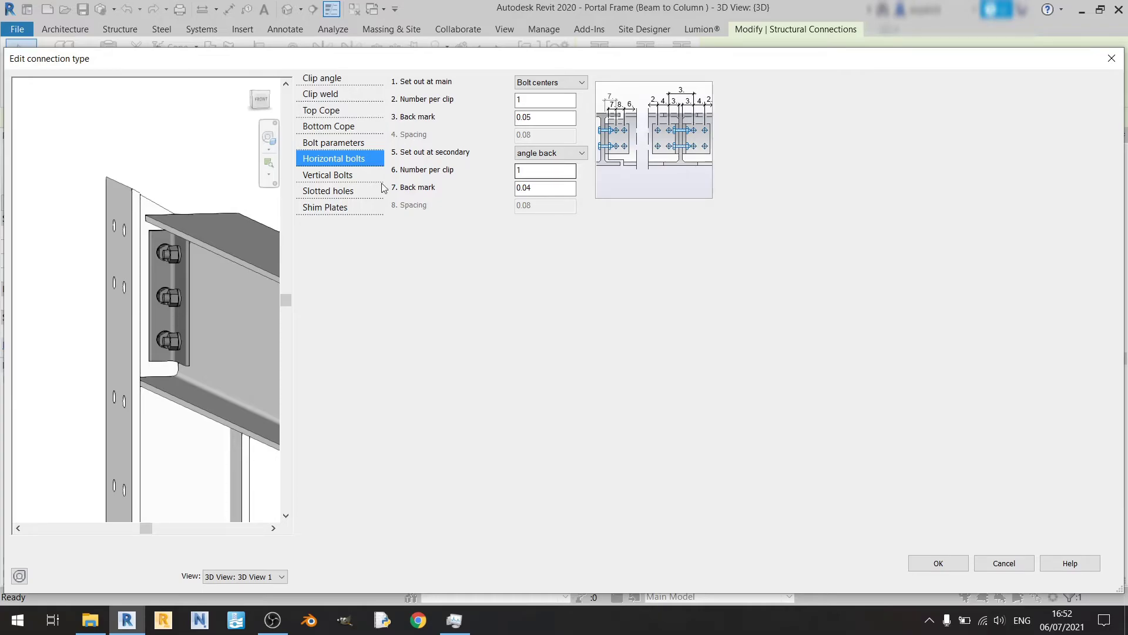
Step: Try 2 main bolts per clip in the Front view, and set the number back to 1
click(261, 99)
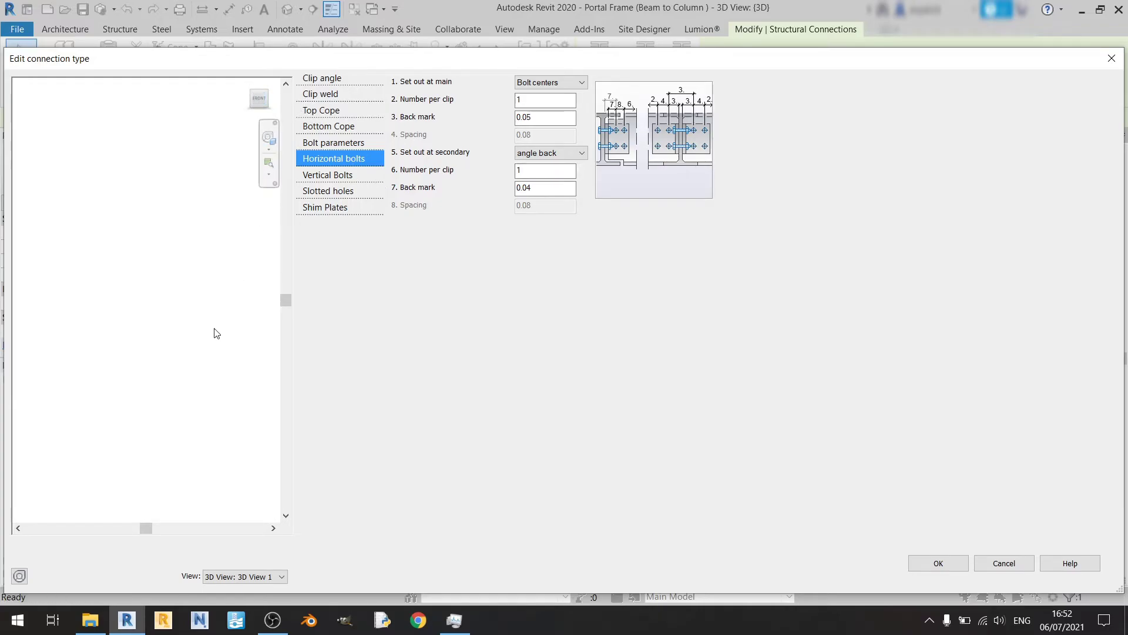
scroll(141, 351, up, 5)
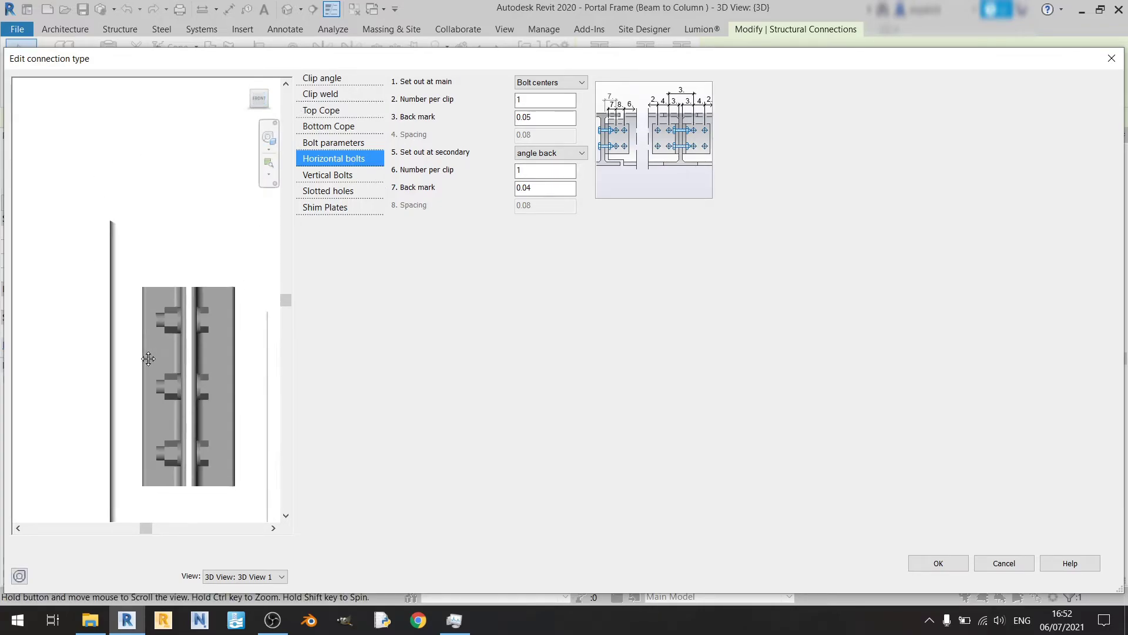
middle_drag(159, 449, 156, 312)
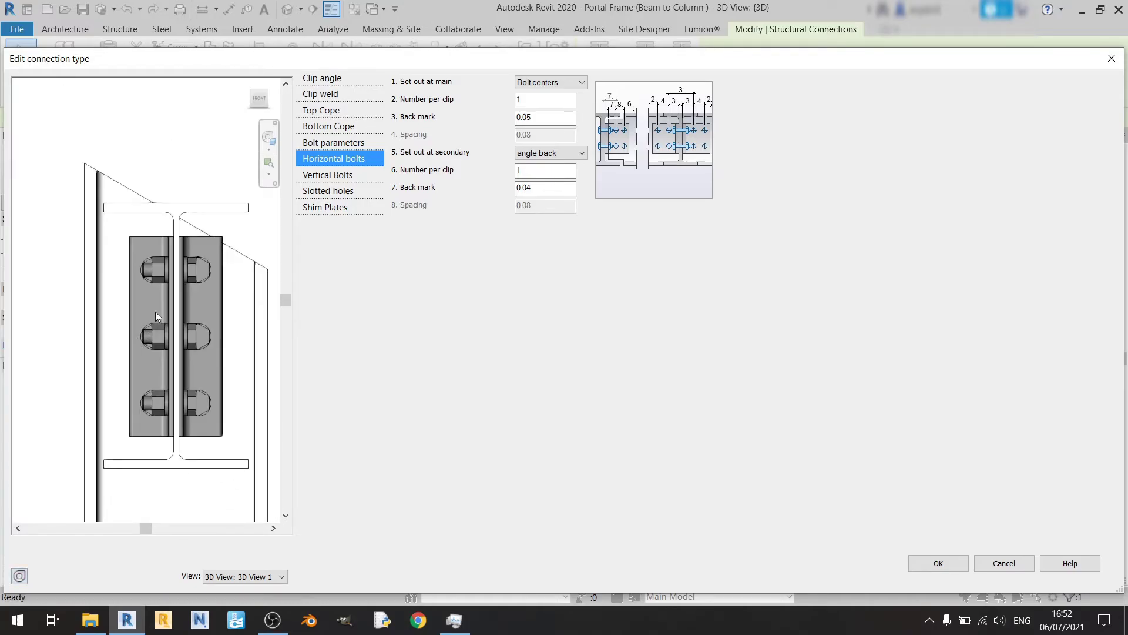
click(545, 100)
text(2)
click(182, 299)
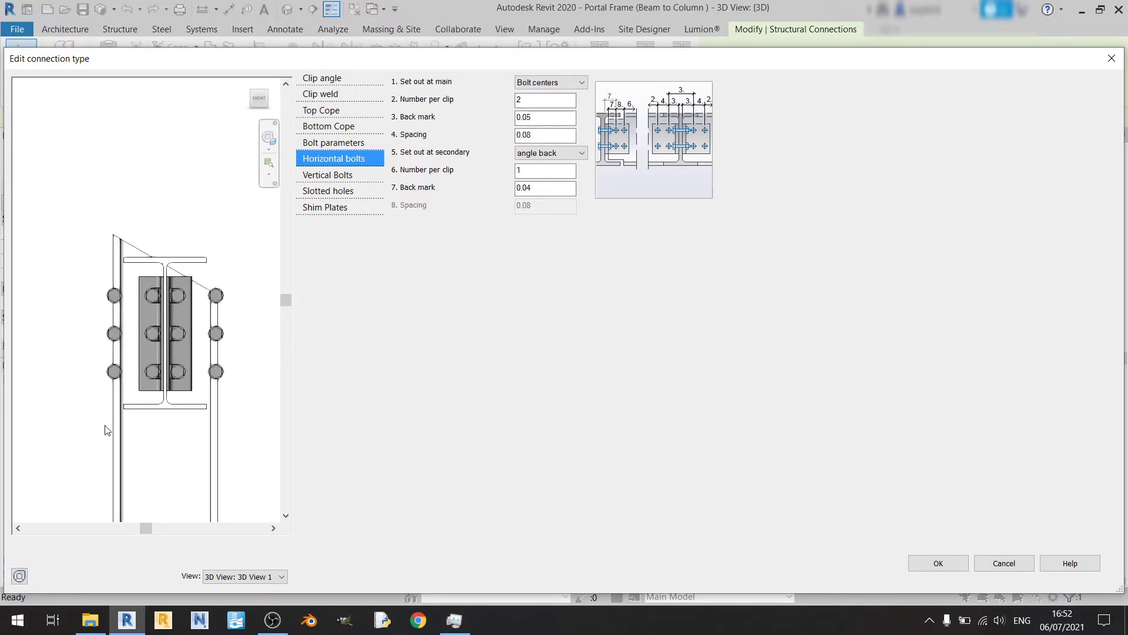
double_click(543, 99)
text(1)
key(Return)
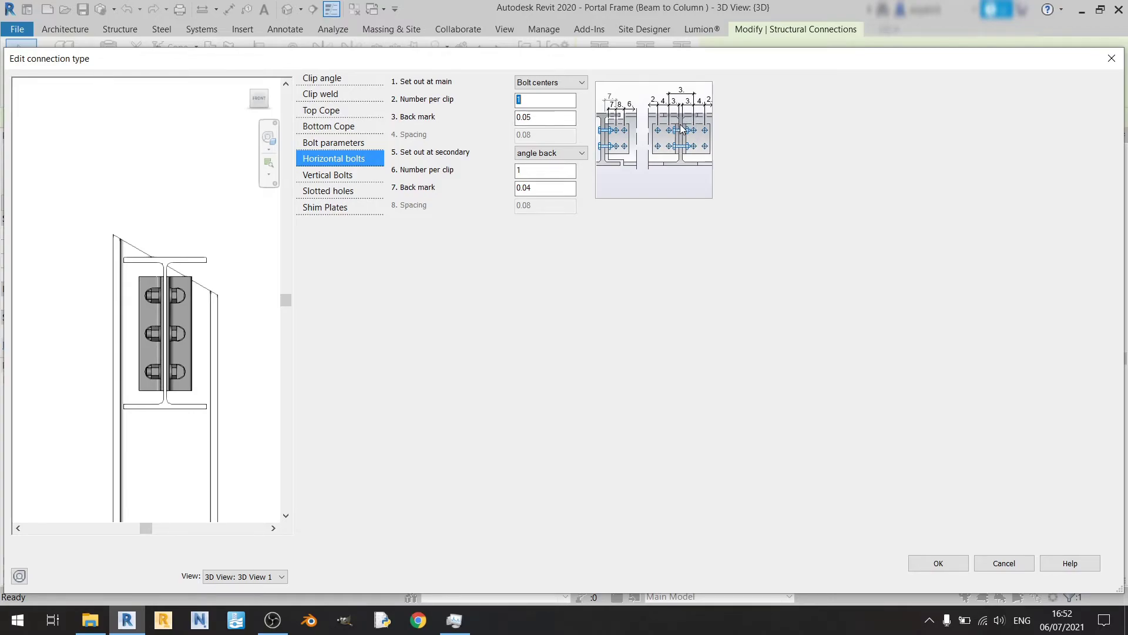
Step: Try a main bolt back mark of 0.1, examine the bolts against the clip angle edge, and restore the back mark to 0.05
scroll(201, 276, up, 5)
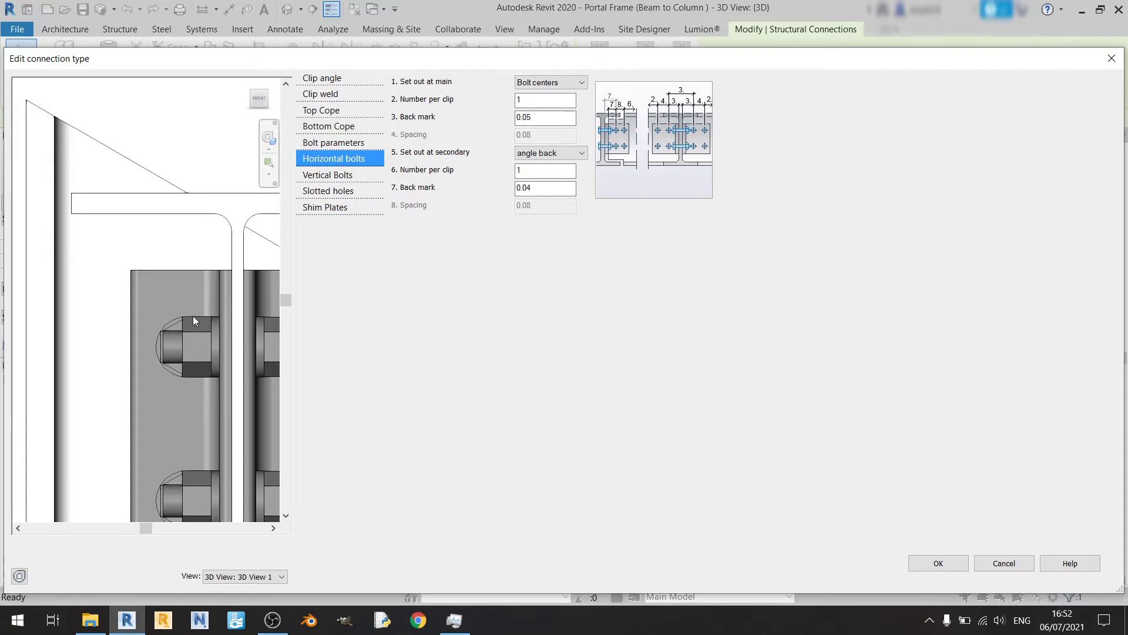
scroll(175, 354, down, 3)
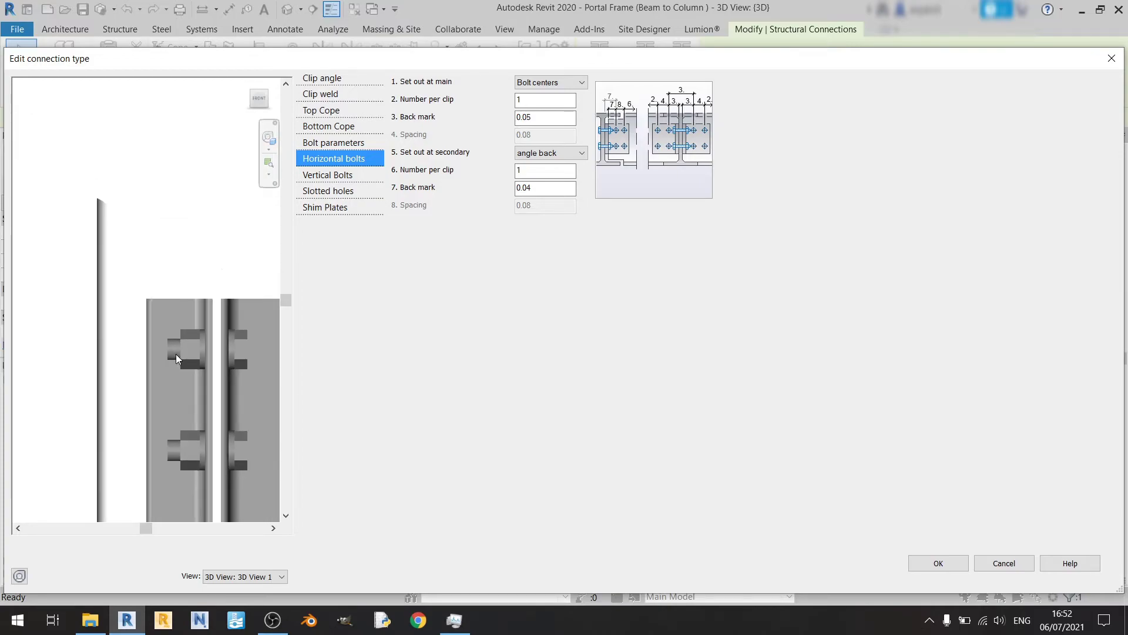
drag(537, 117, 476, 128)
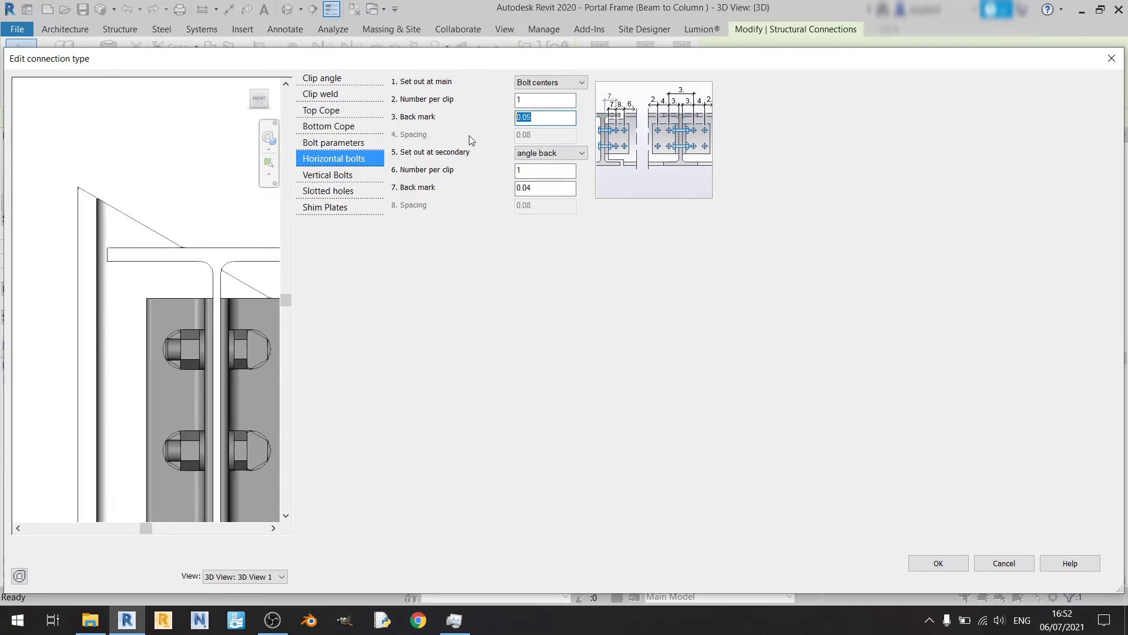
text(0.1)
key(Return)
scroll(80, 311, down, 1)
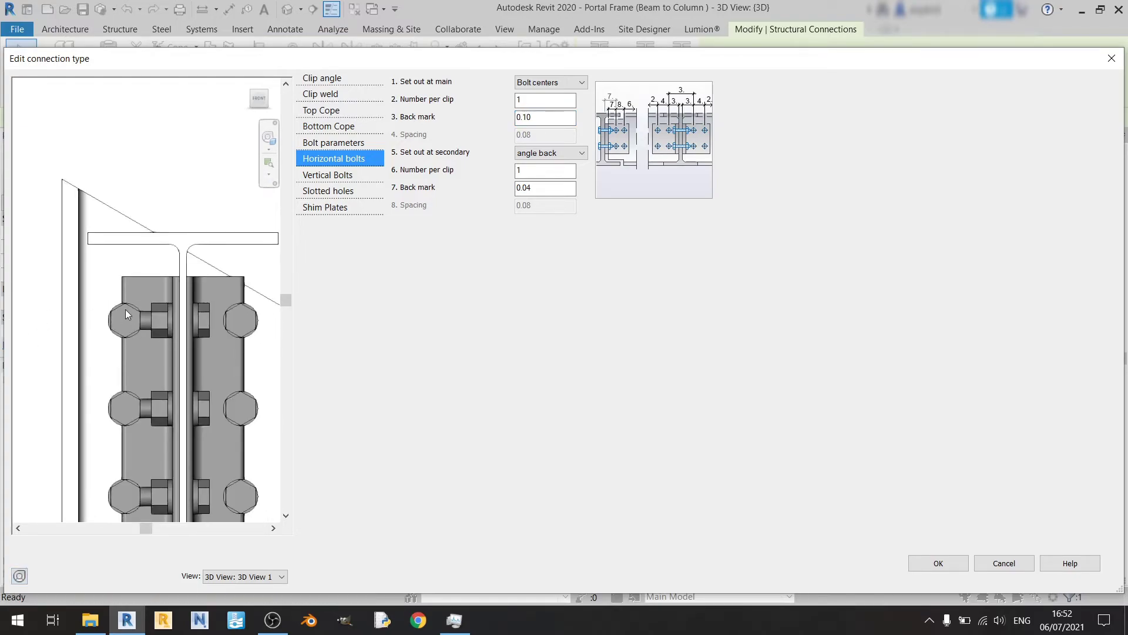
scroll(118, 319, up, 4)
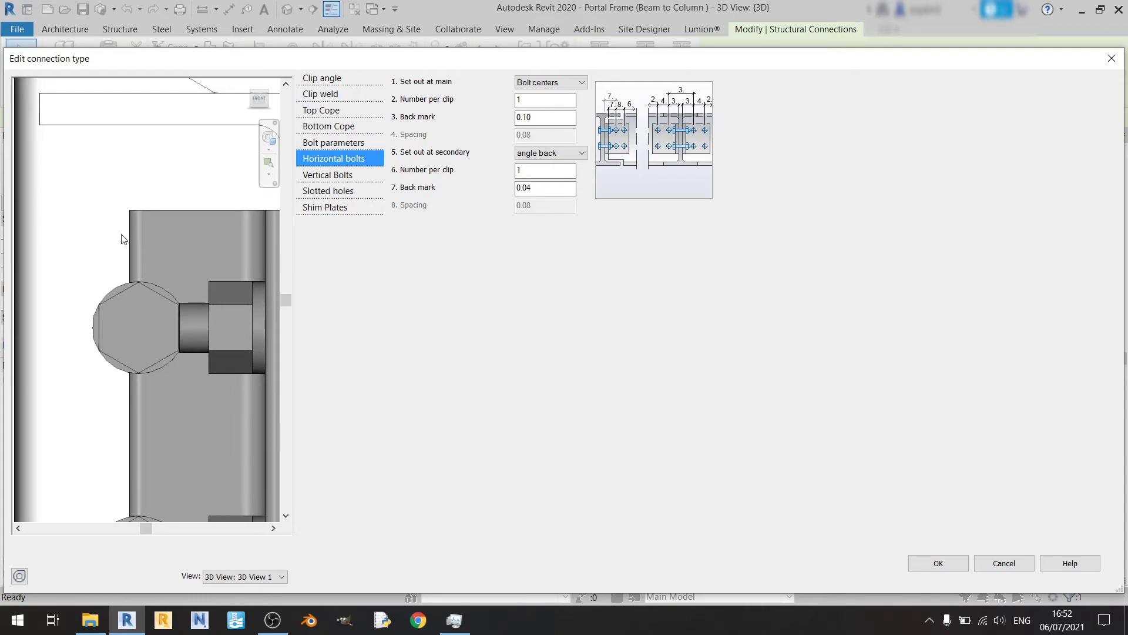
scroll(150, 259, down, 4)
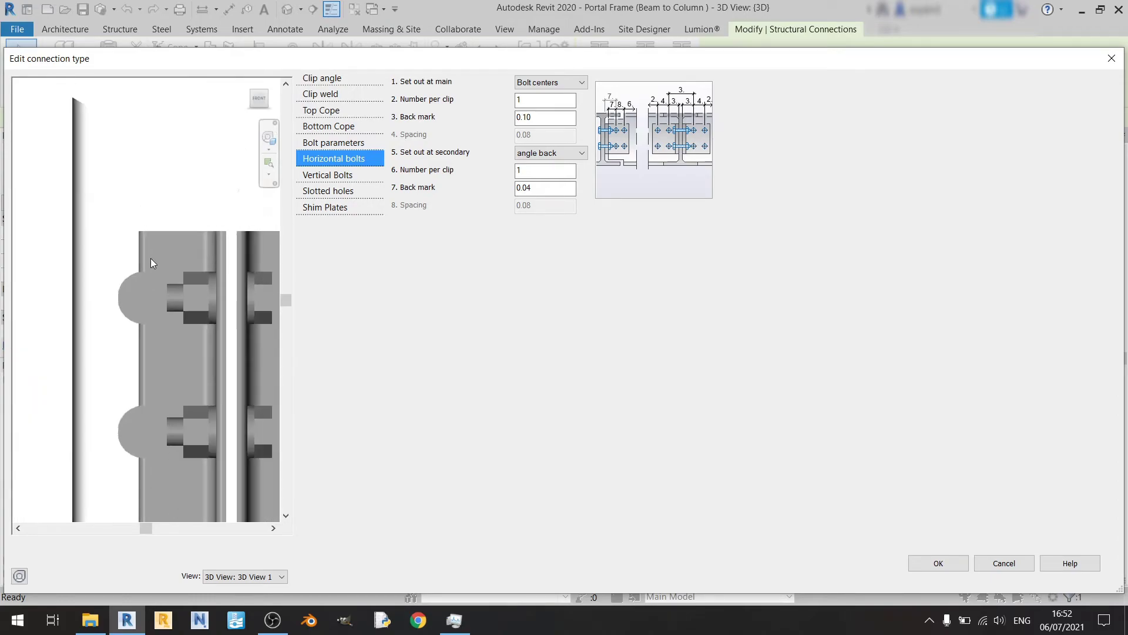
drag(575, 117, 461, 118)
text(0)
key(Return)
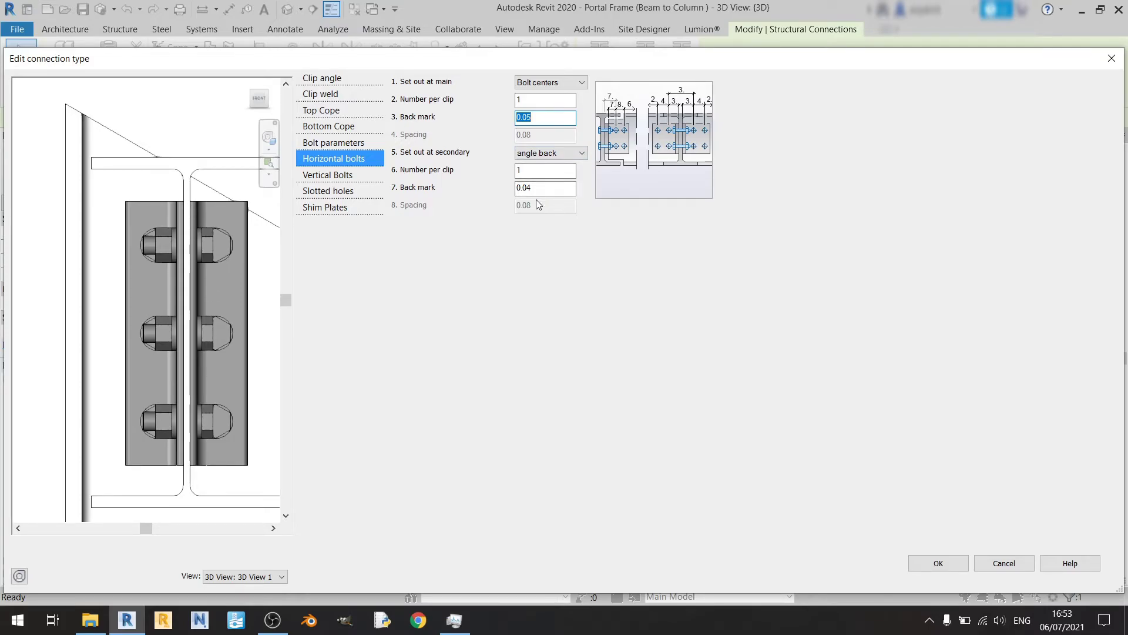
Step: Compare the angle back and beam end options for set out at secondary, and keep beam end
click(549, 153)
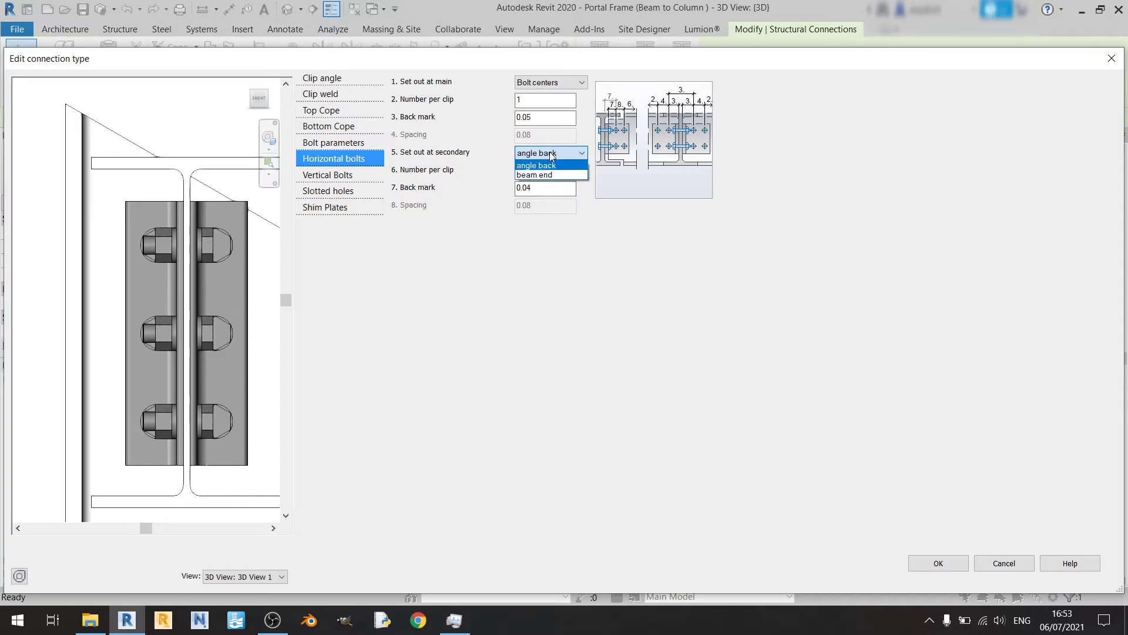
click(553, 154)
click(552, 154)
click(552, 175)
click(563, 151)
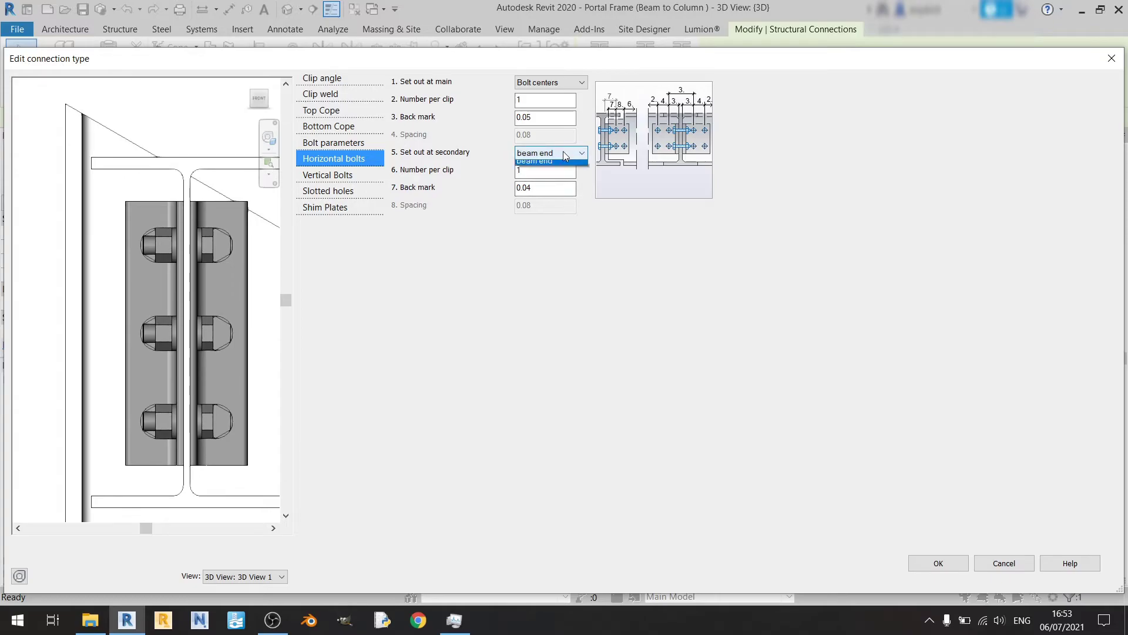
click(549, 166)
click(562, 152)
click(549, 175)
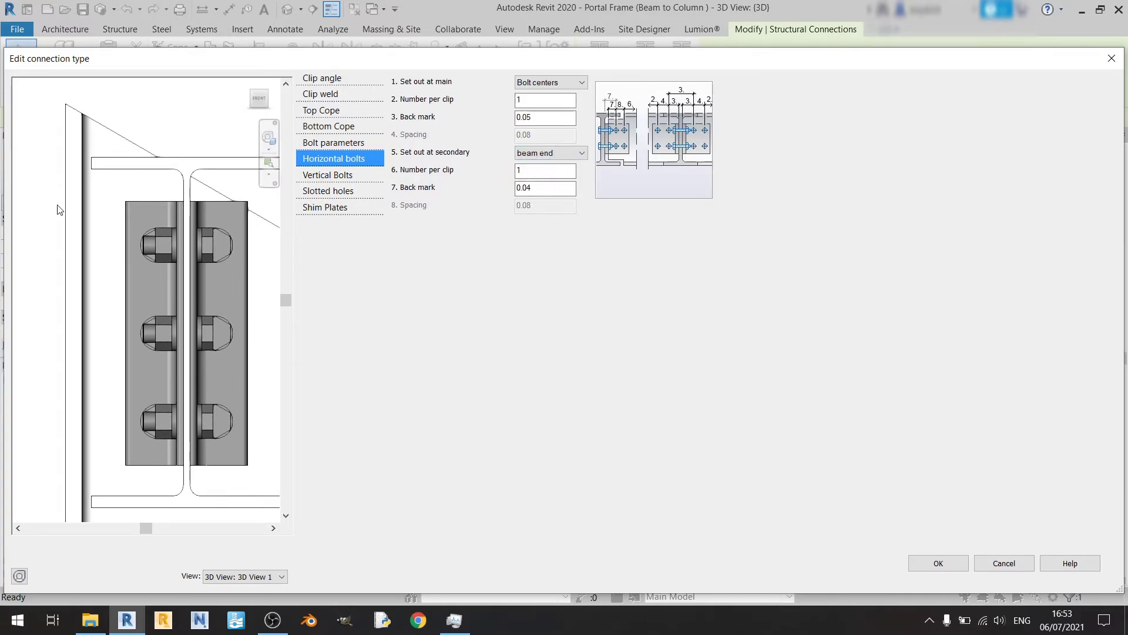
click(563, 153)
click(549, 166)
click(563, 153)
click(553, 175)
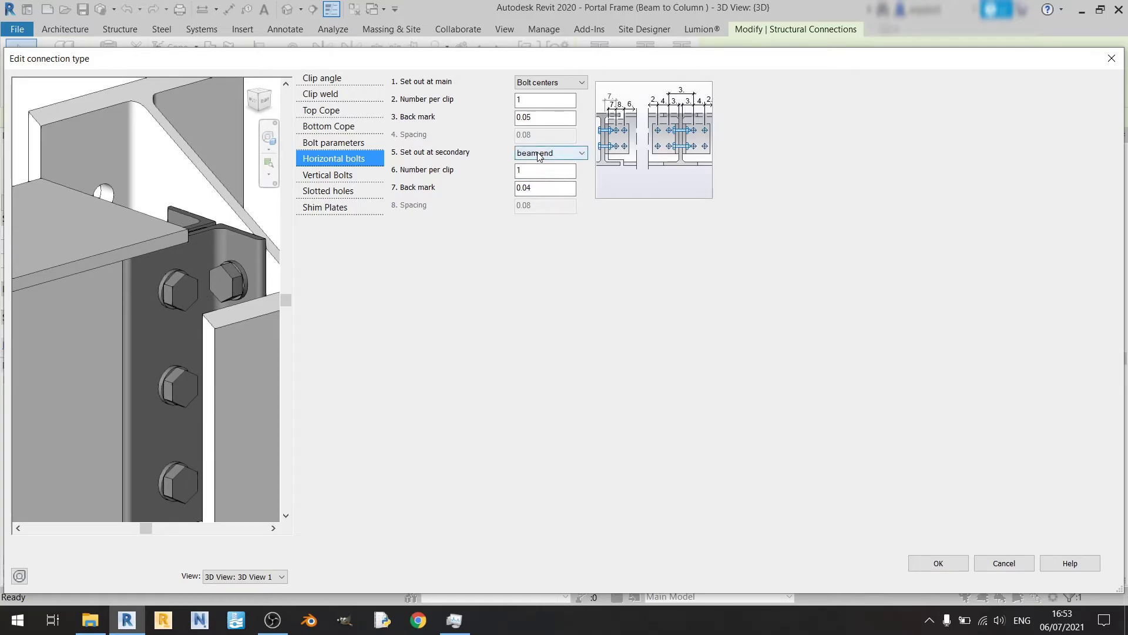
Step: Try 2 secondary bolts per clip, examine them on the beam web, and set the number back to 1
scroll(129, 305, down, 3)
scroll(189, 319, up, 4)
scroll(30, 344, down, 3)
scroll(16, 333, down, 2)
scroll(217, 262, up, 2)
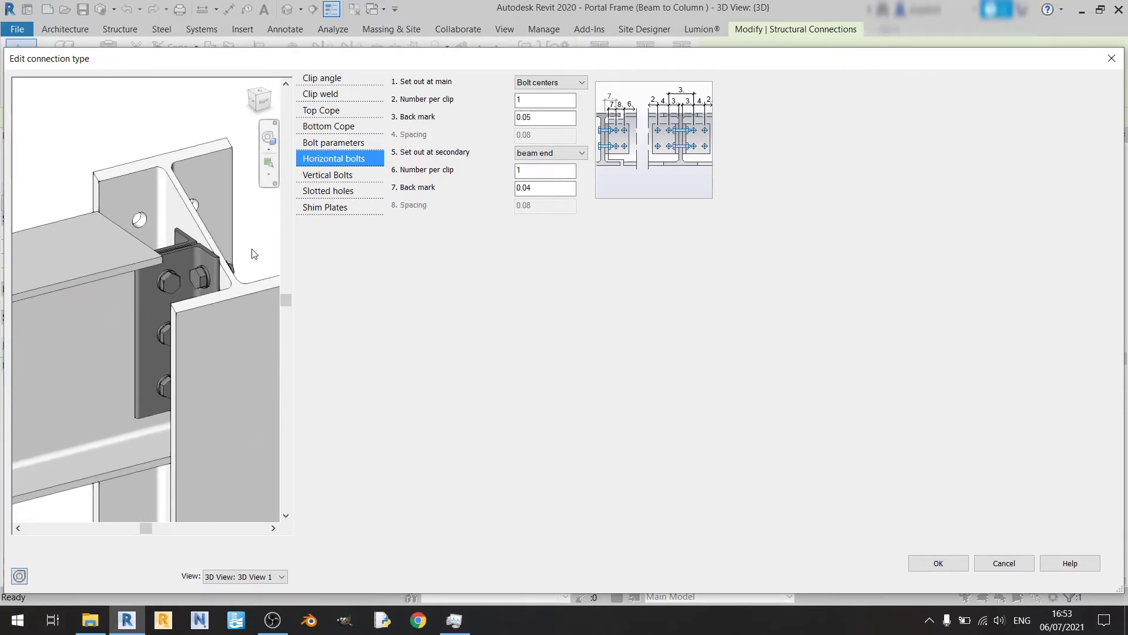
click(550, 171)
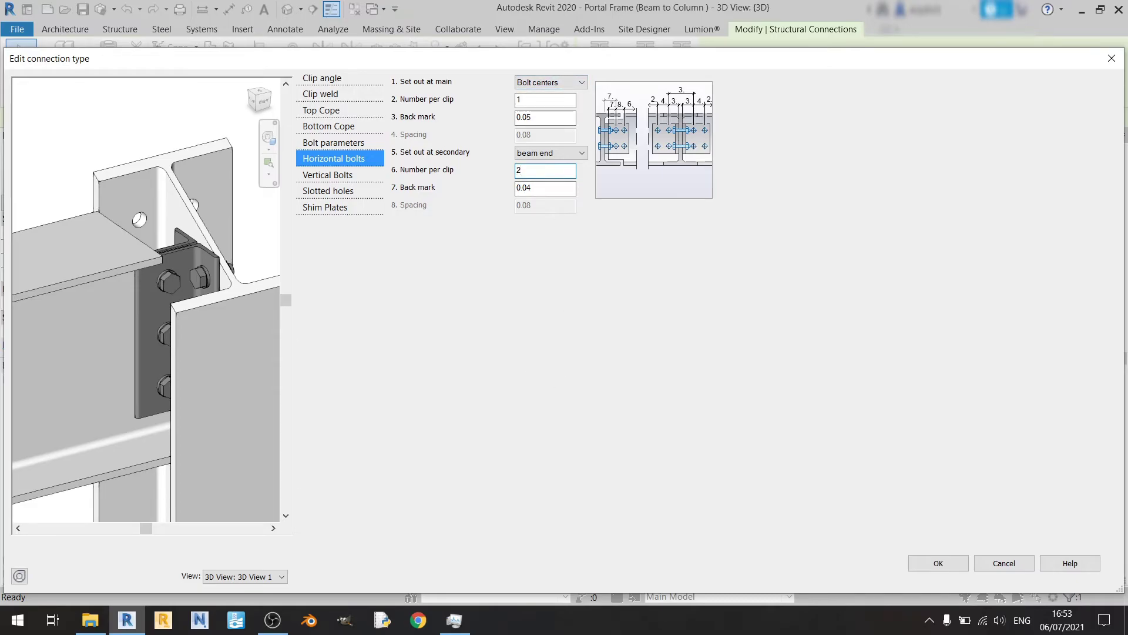
key(Return)
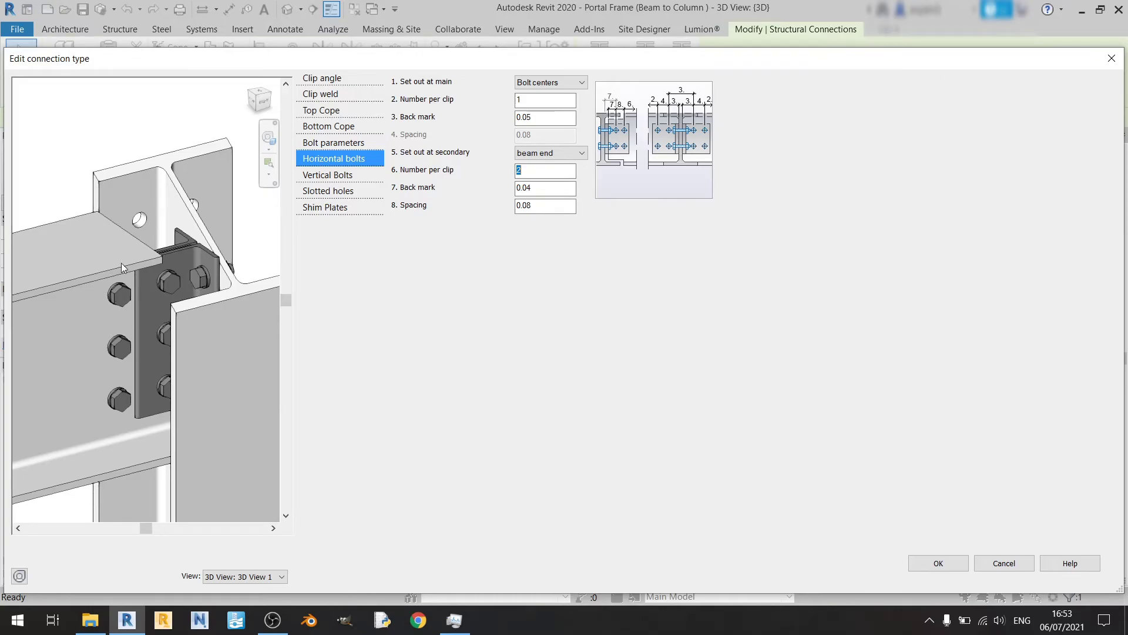
middle_drag(142, 387, 172, 401)
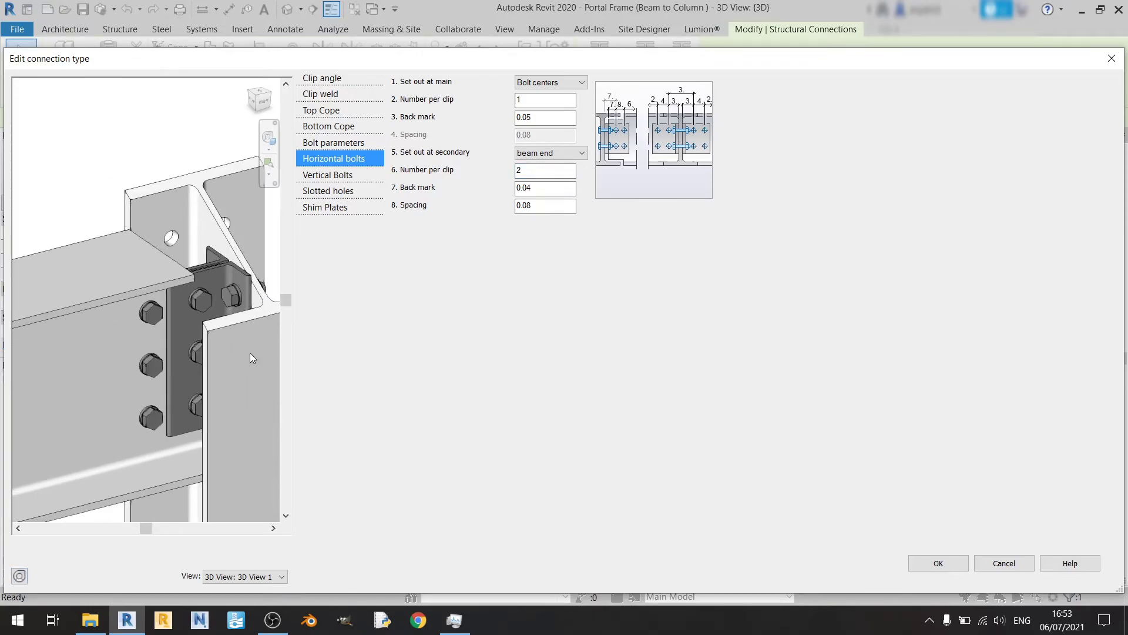
double_click(529, 170)
text(1)
key(Tab)
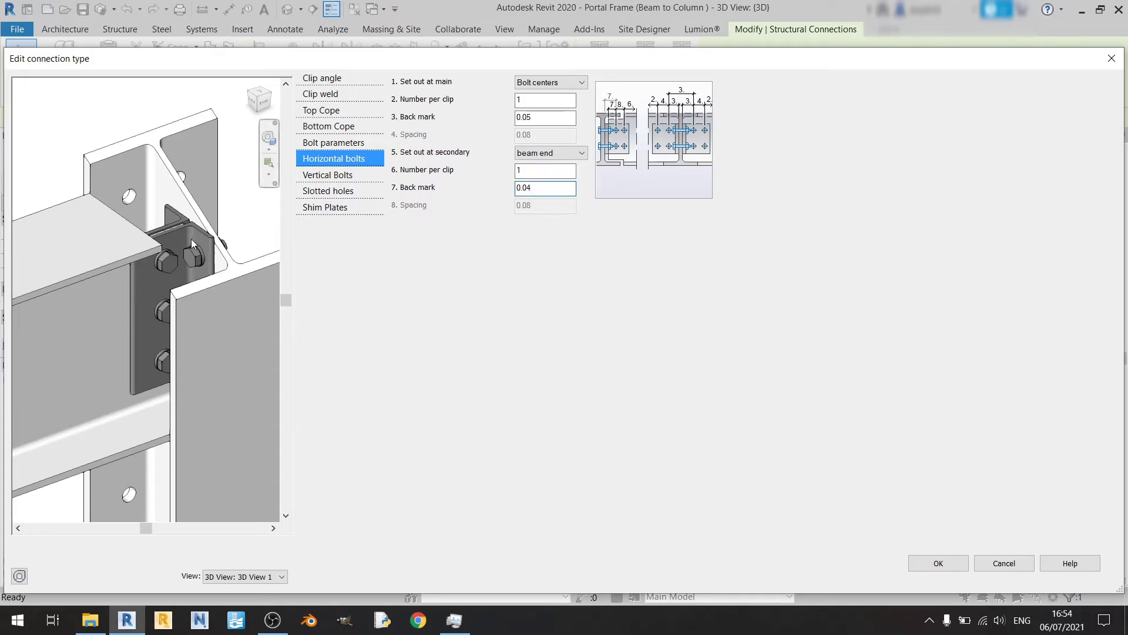
Step: Set the back mark of the secondary bolts to 0.1
scroll(188, 240, up, 3)
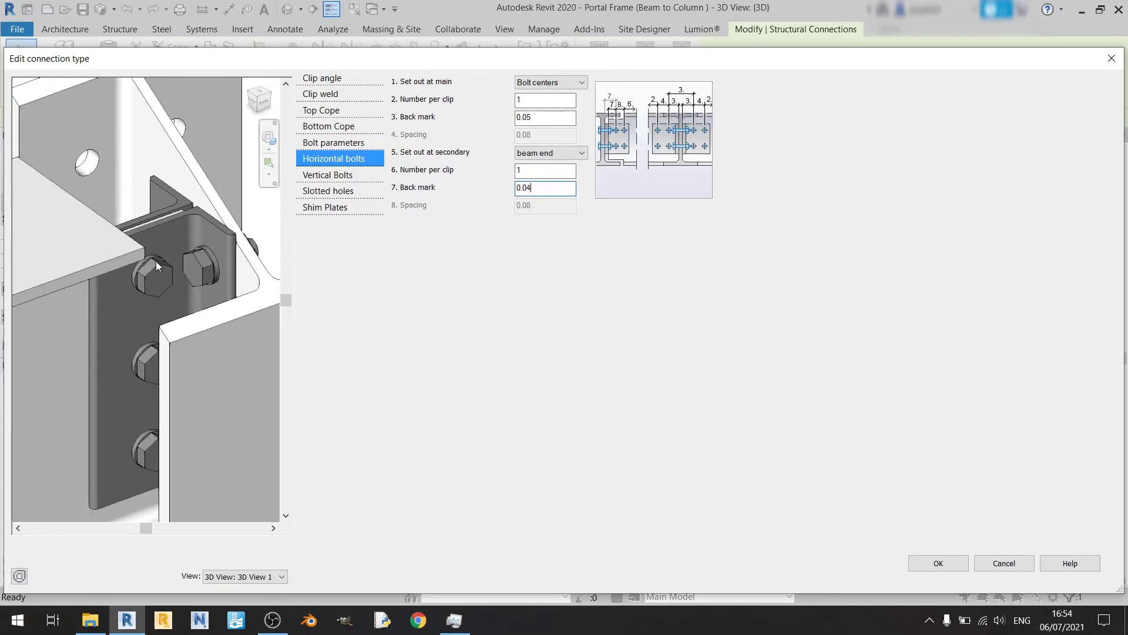
middle_drag(150, 475, 203, 403)
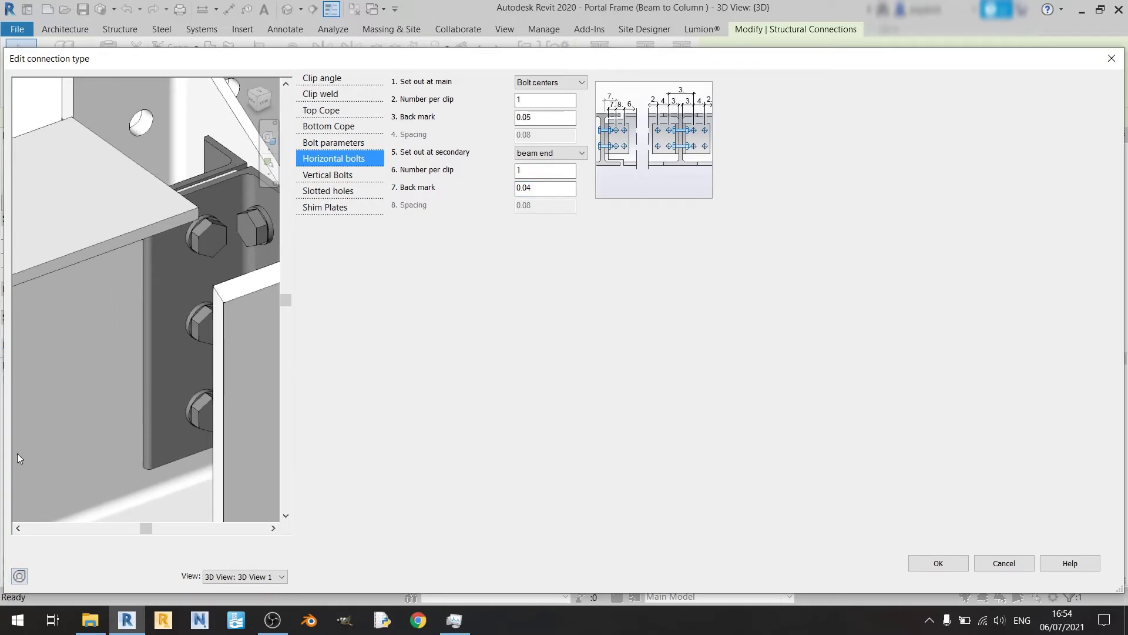
click(555, 188)
text(0.1)
key(Return)
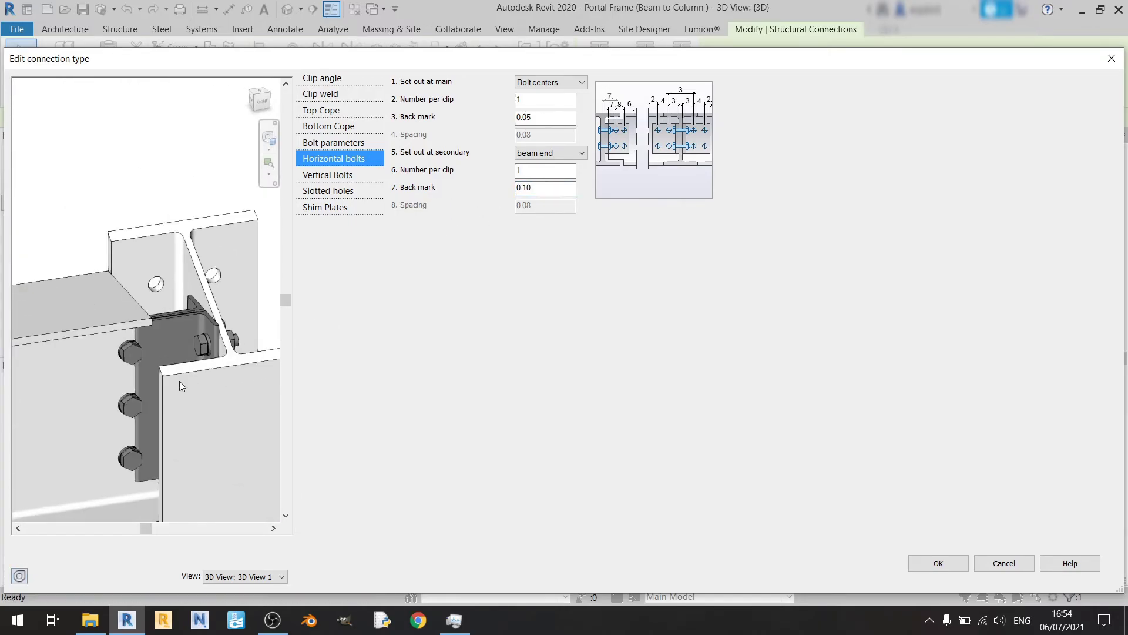
Step: Examine the secondary bolts on the clip angle and set their back mark to 0.05
scroll(192, 345, up, 3)
scroll(202, 312, down, 3)
click(546, 188)
text(0.0)
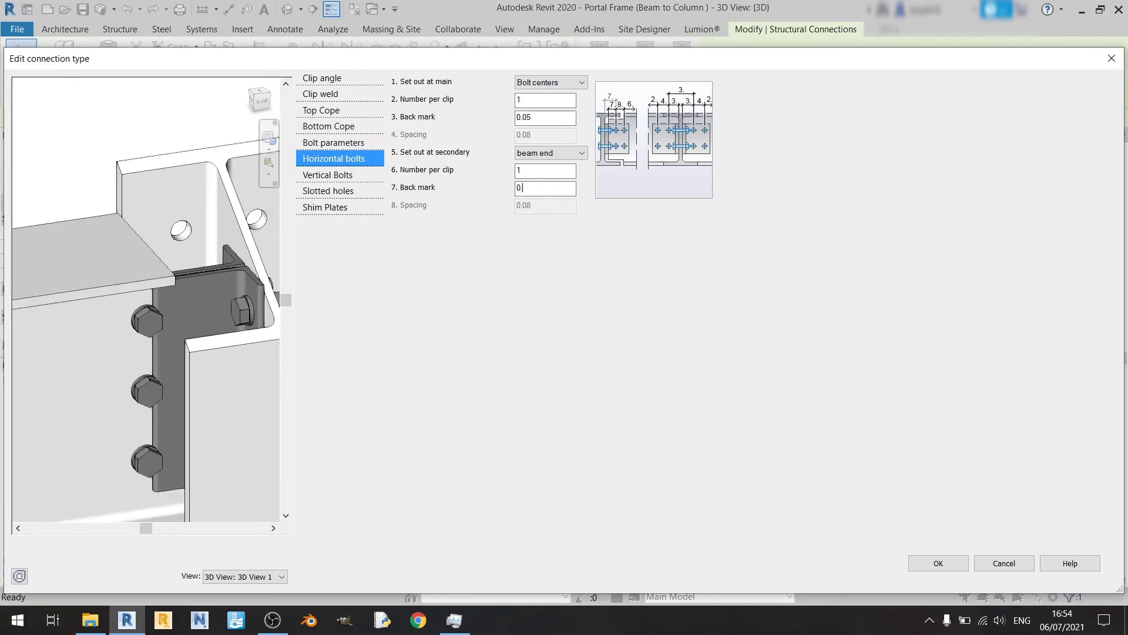
text(5)
key(Return)
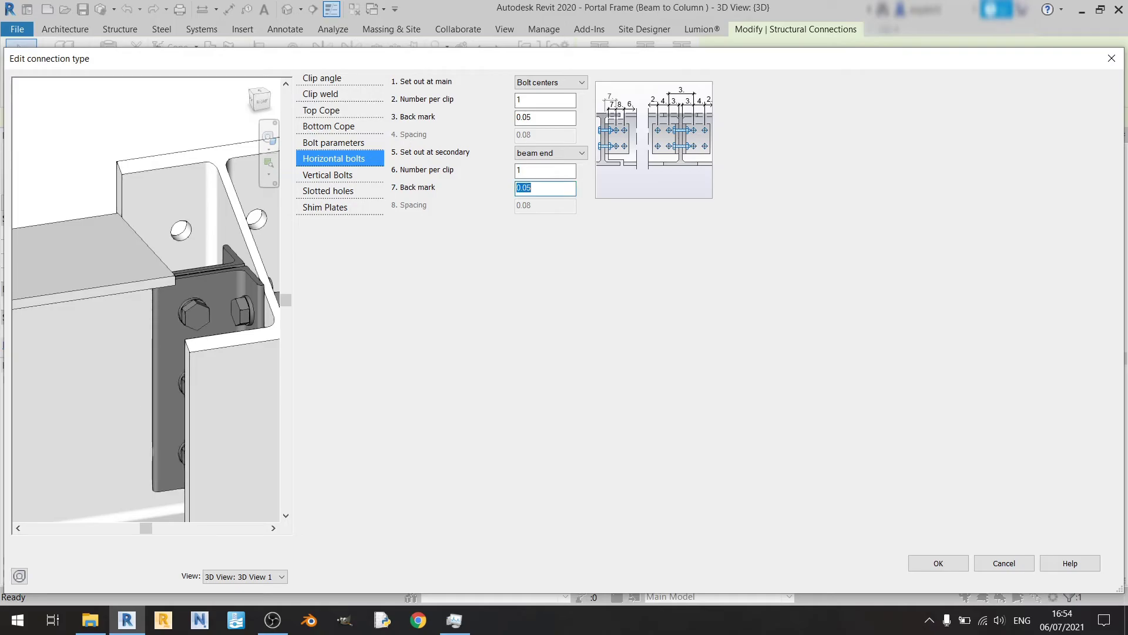
Step: Set the vertical bolts' set out to Angle from sec and examine the clip angle's position on the beam
click(349, 179)
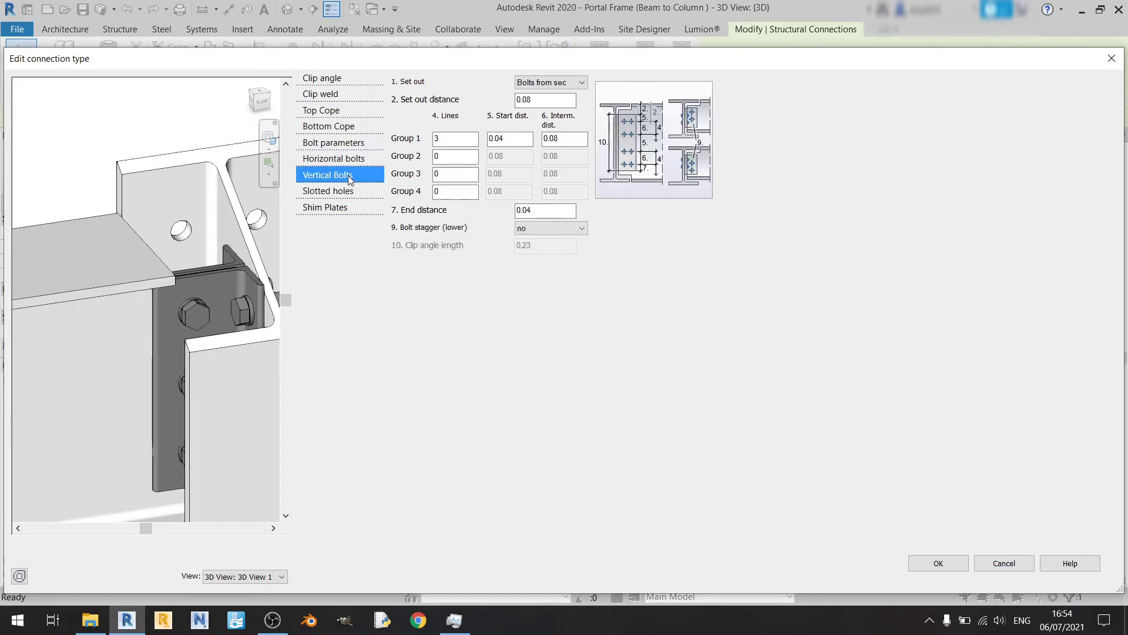
shift+middle_drag(266, 390, 209, 316)
scroll(209, 316, up, 2)
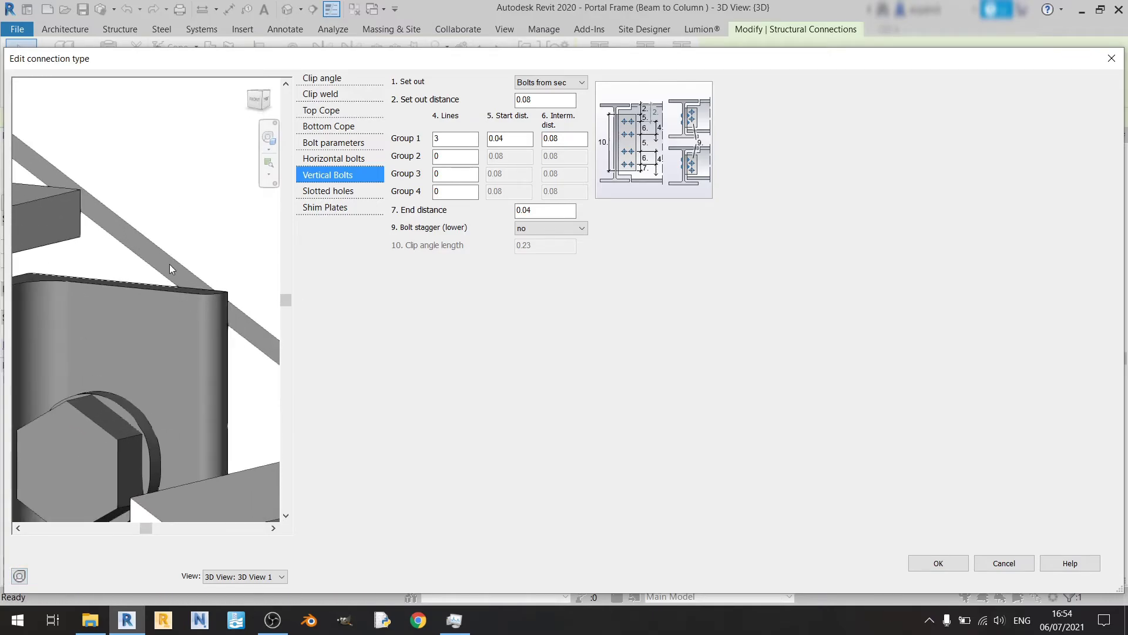
click(574, 83)
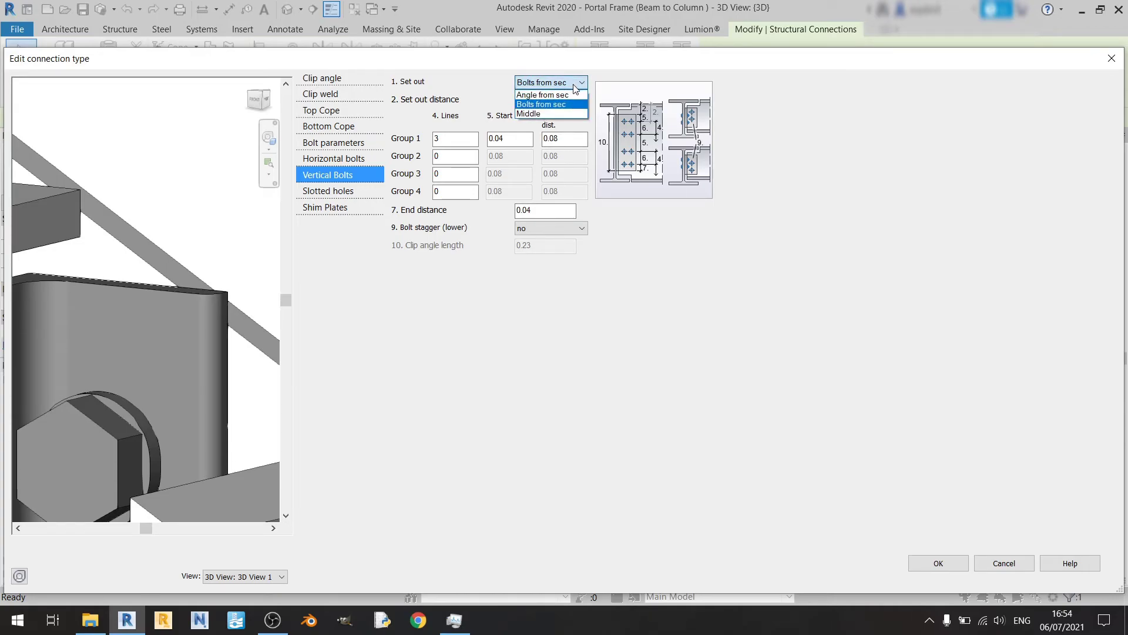
click(542, 95)
scroll(154, 392, down, 2)
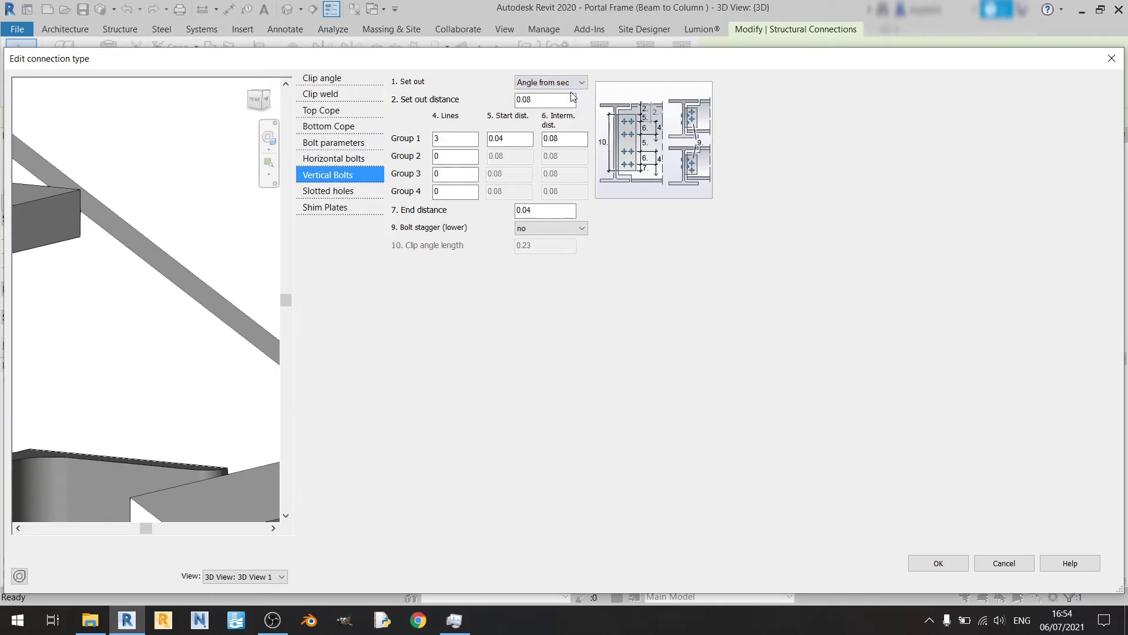
middle_drag(153, 393, 190, 277)
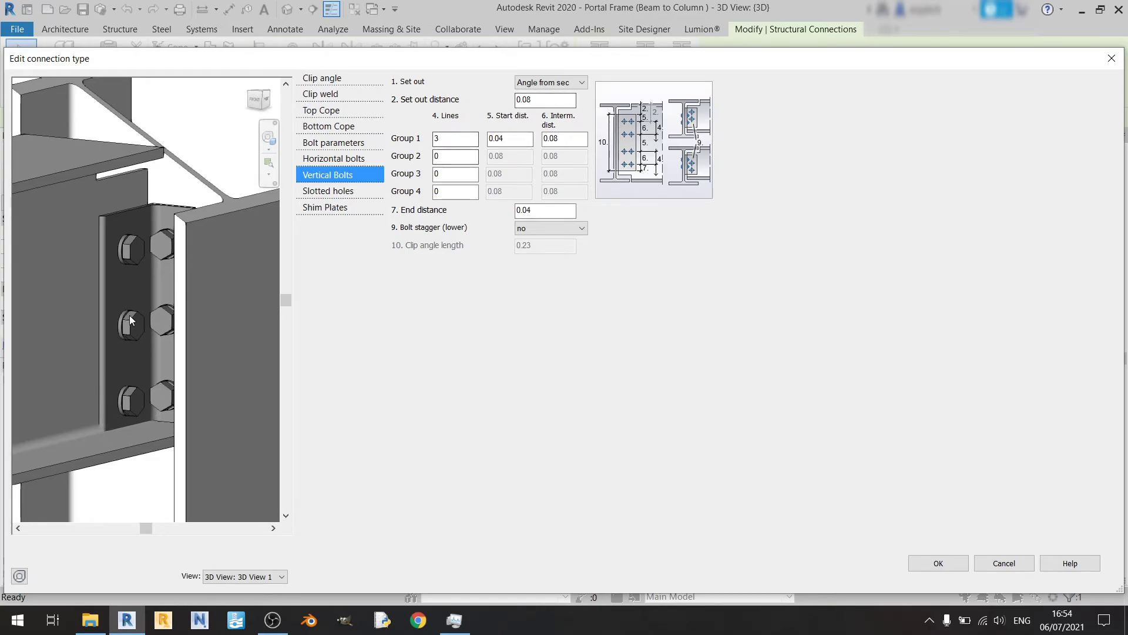
middle_drag(110, 353, 168, 384)
Step: Try a vertical bolt set out distance of 0 and examine the clip angle against the beam's top flange
click(553, 99)
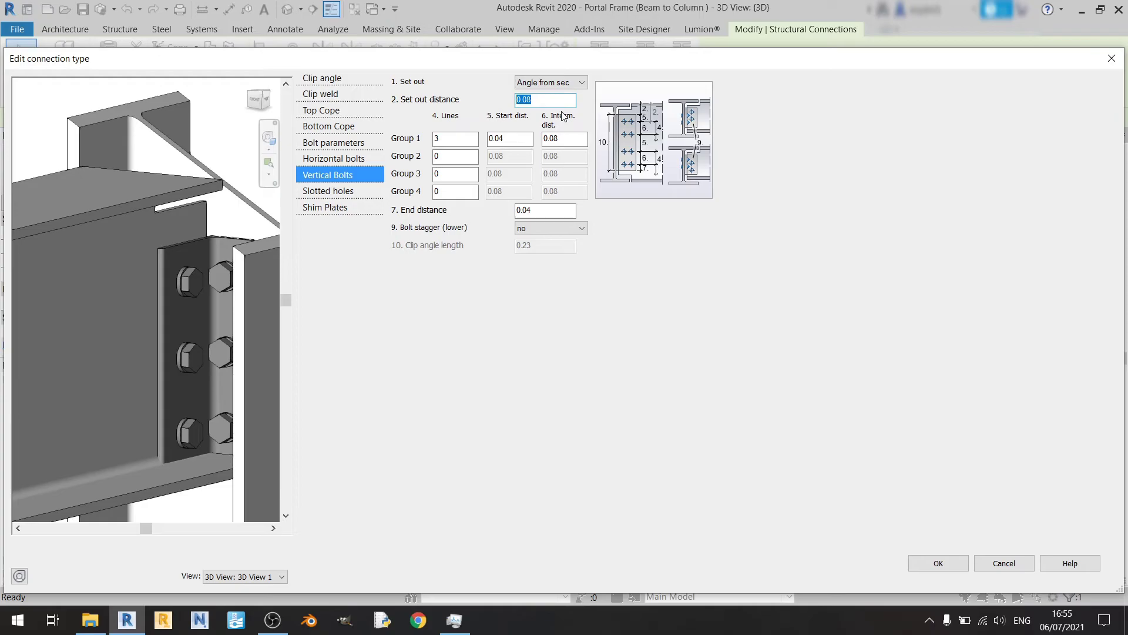
text(0)
key(Return)
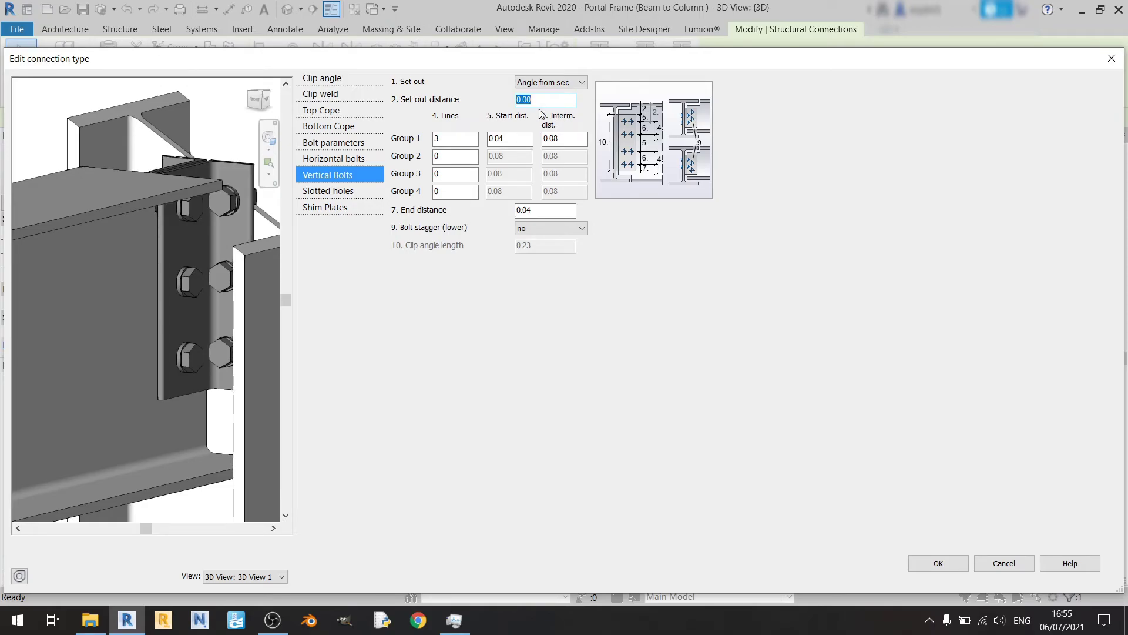
middle_drag(192, 157, 173, 241)
scroll(172, 241, down, 2)
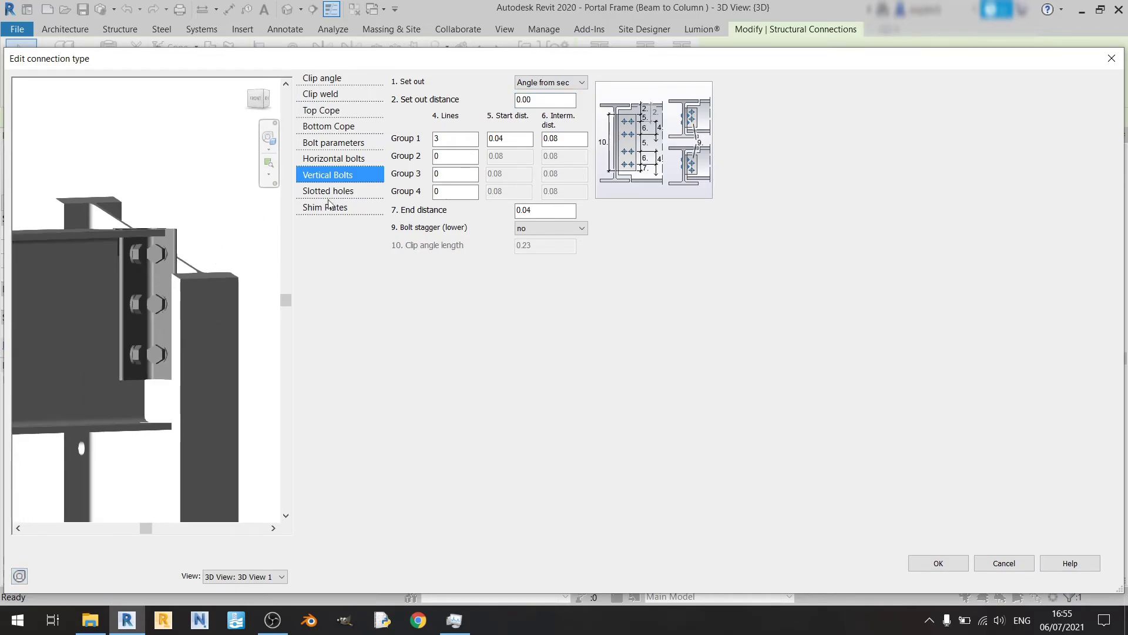
Step: Try a set out distance of 0.04, examine the gap below the top flange, and set the distance to 0.05
text(0.04)
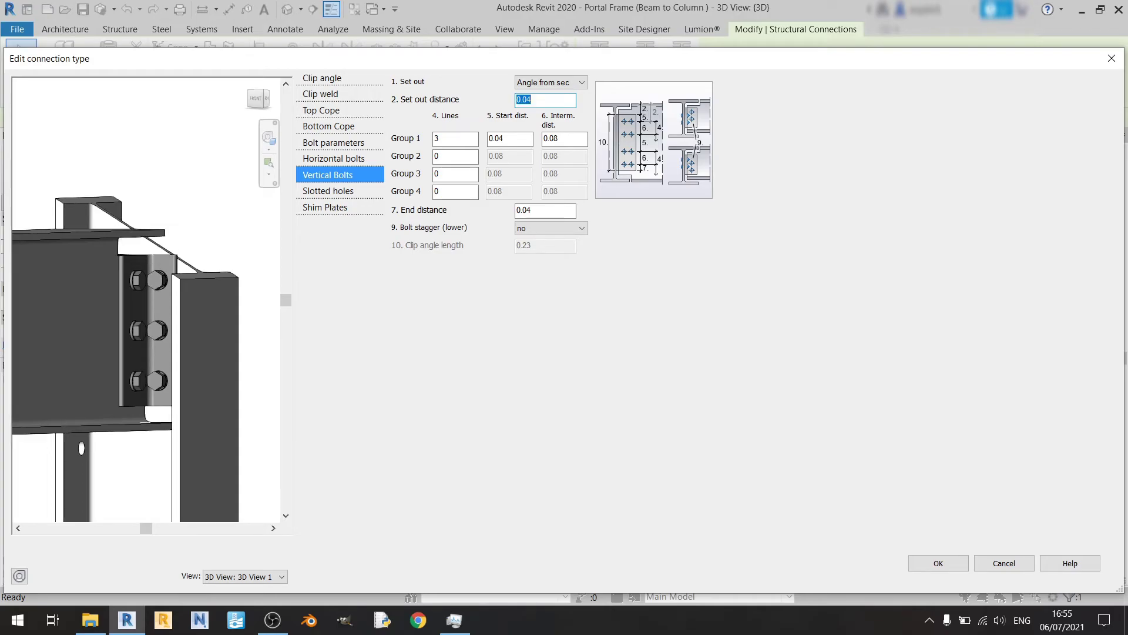
shift+middle_drag(196, 213, 186, 287)
scroll(186, 287, up, 5)
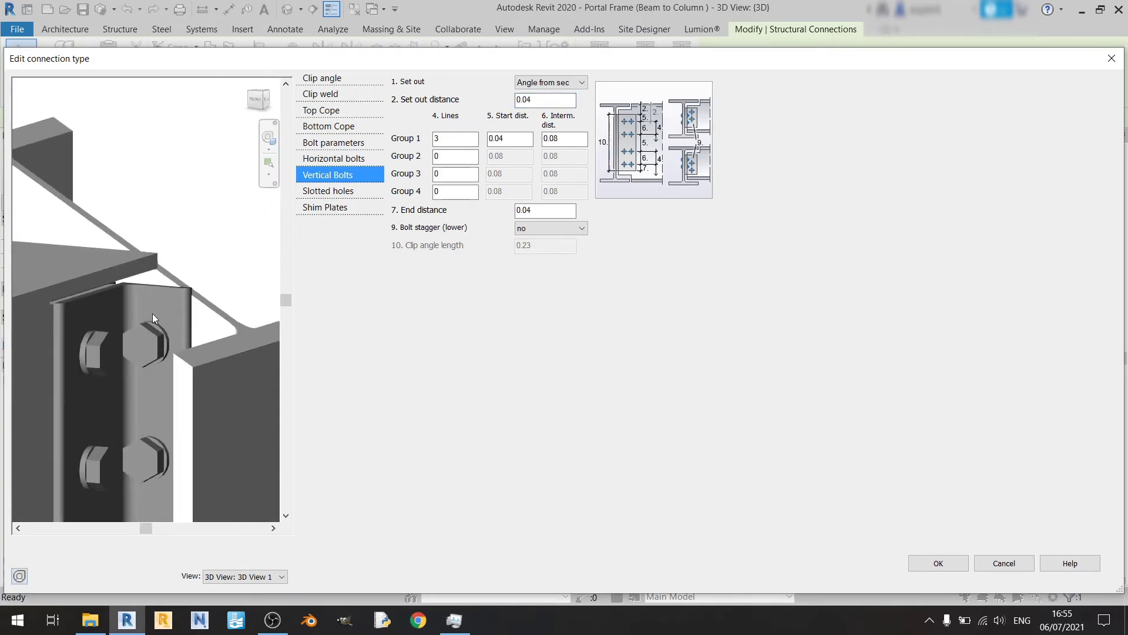
text(0)
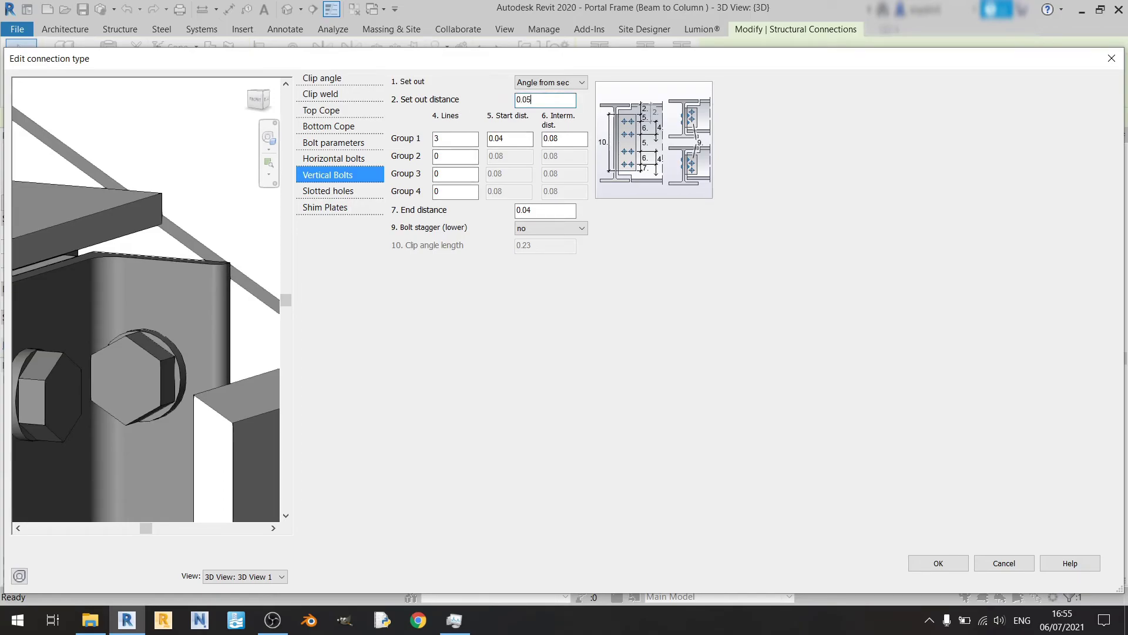
key(Return)
scroll(140, 320, down, 5)
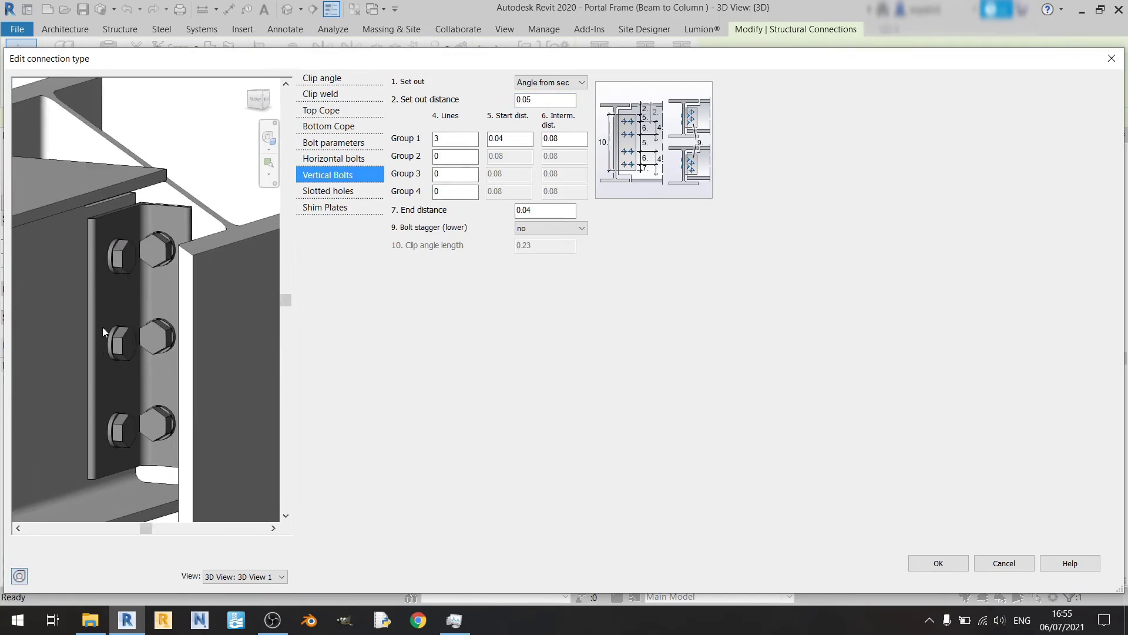
middle_drag(195, 313, 259, 318)
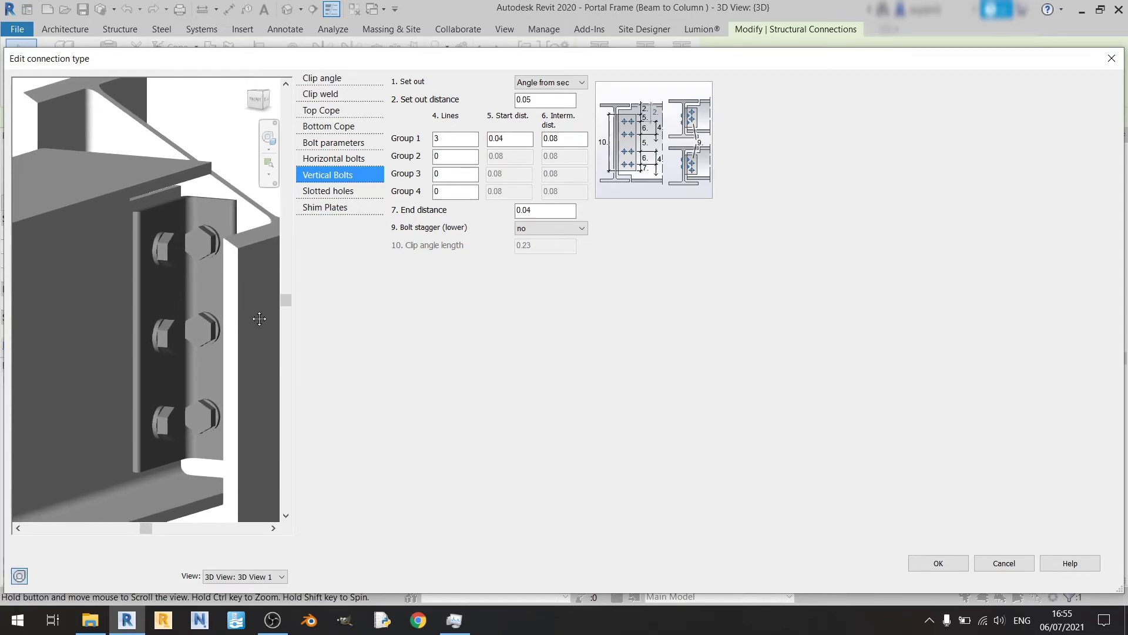
Step: Compare the Middle, Bolts from sec and Angle from sec options for the vertical set out, and keep Angle from sec
scroll(260, 318, up, 1)
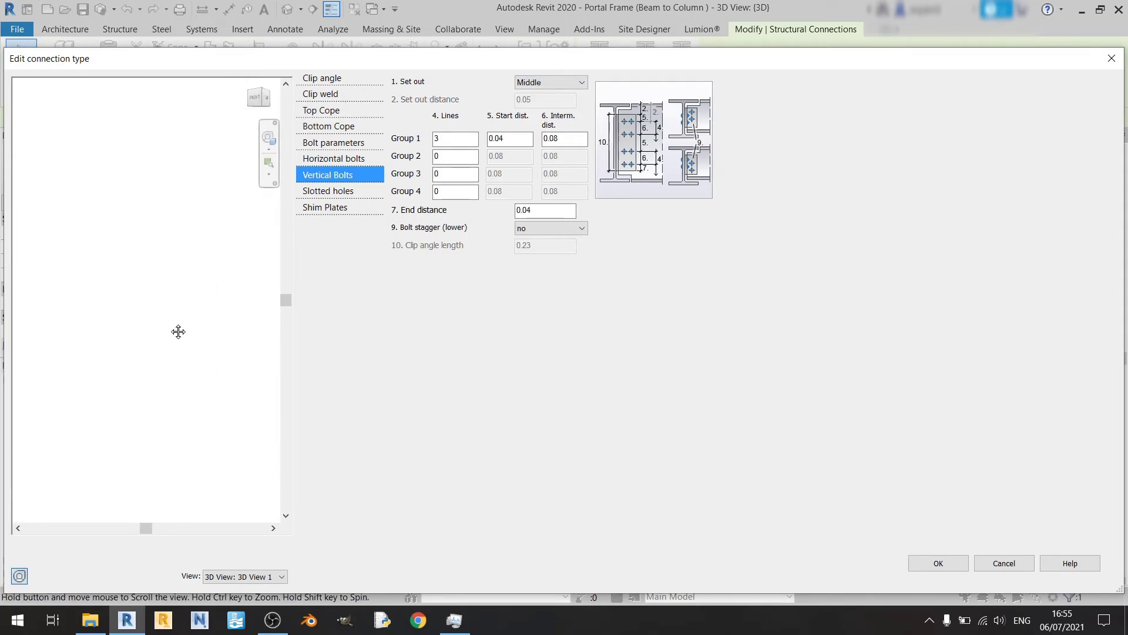
scroll(159, 373, up, 2)
scroll(120, 259, up, 2)
shift+middle_drag(120, 259, 206, 183)
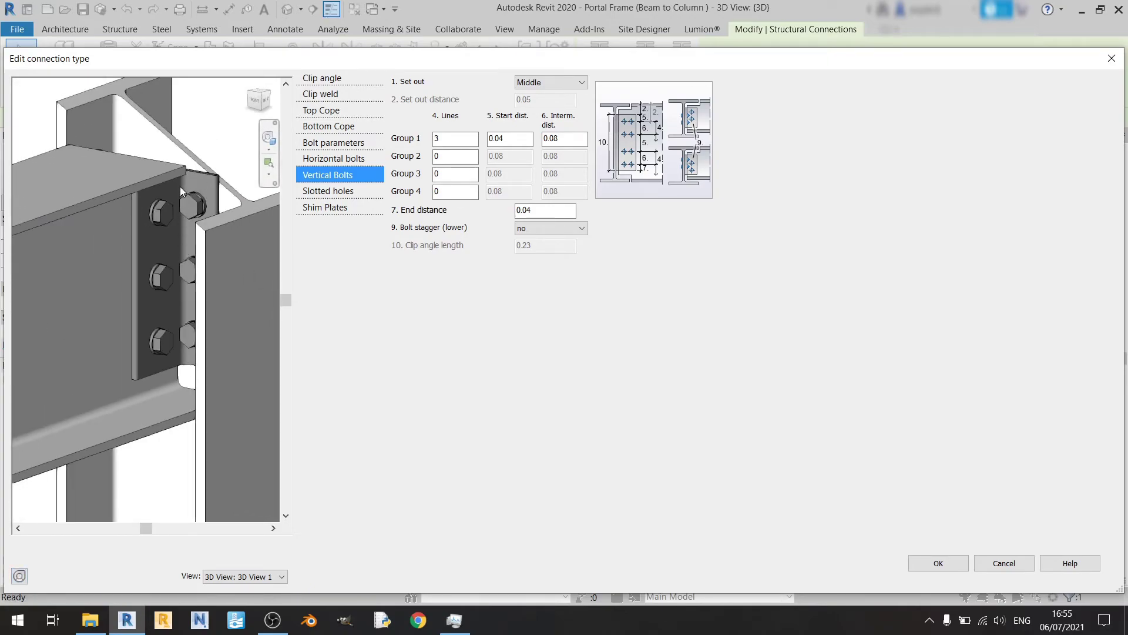
click(558, 82)
click(555, 105)
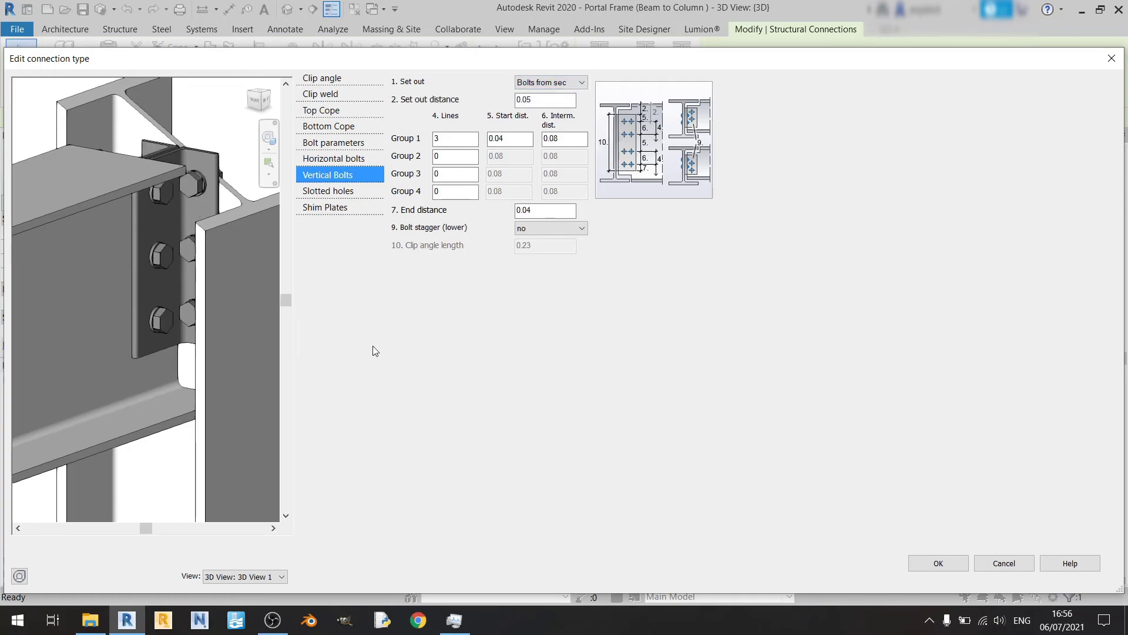
click(558, 83)
click(552, 93)
click(573, 83)
click(546, 110)
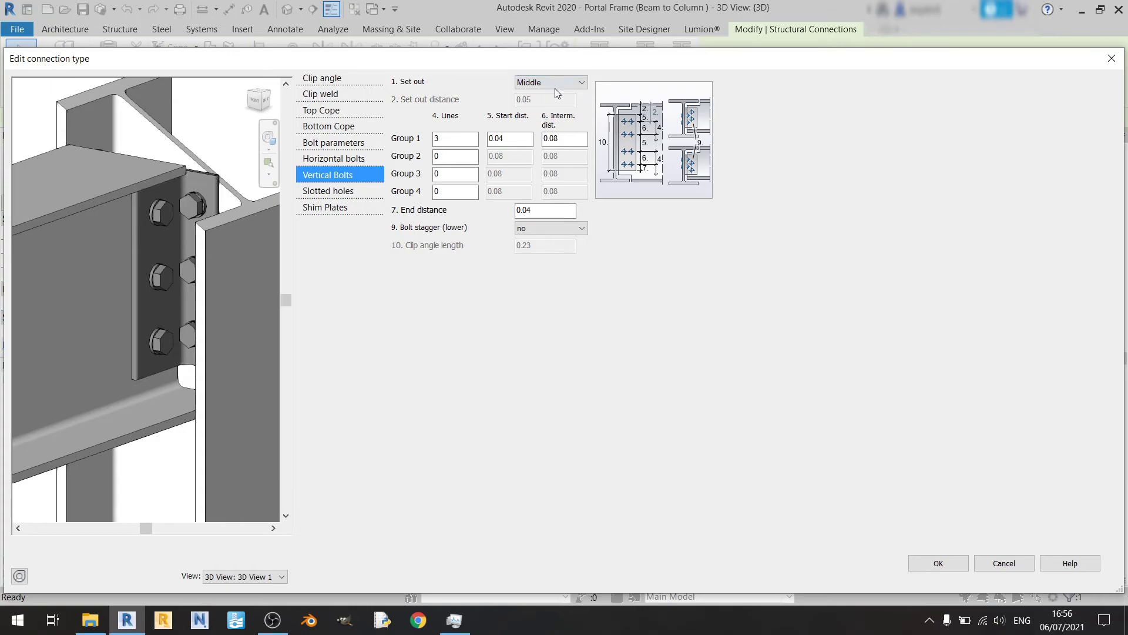
click(558, 82)
click(547, 94)
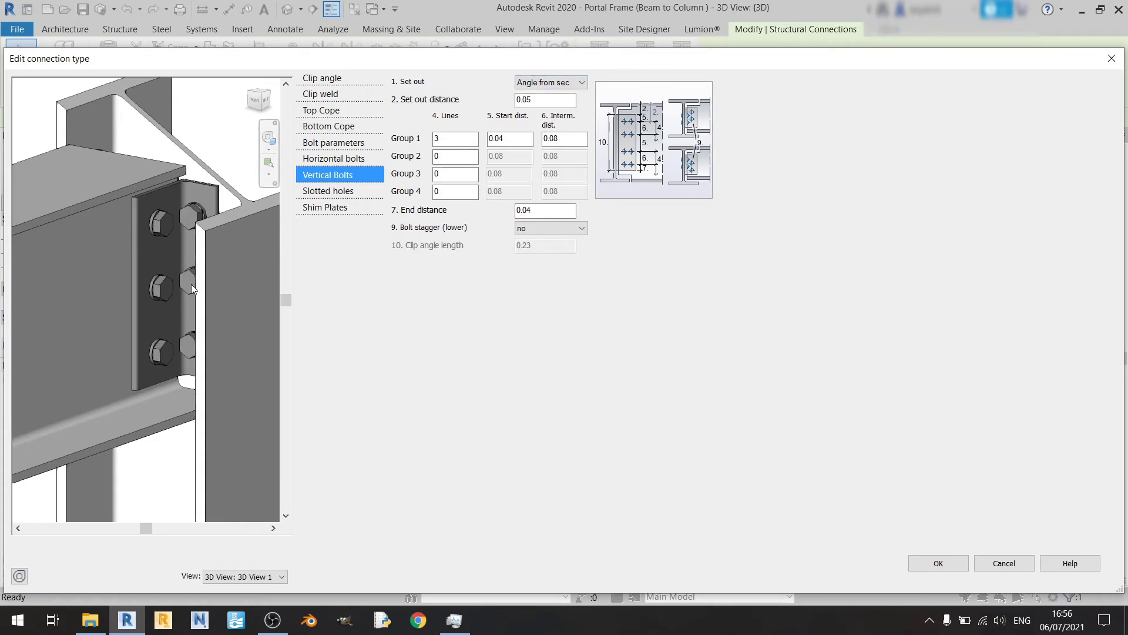
Step: Try an intermediate distance of 0.05 for bolt group 1, and set it to 0.06
scroll(168, 329, down, 2)
middle_drag(178, 294, 189, 271)
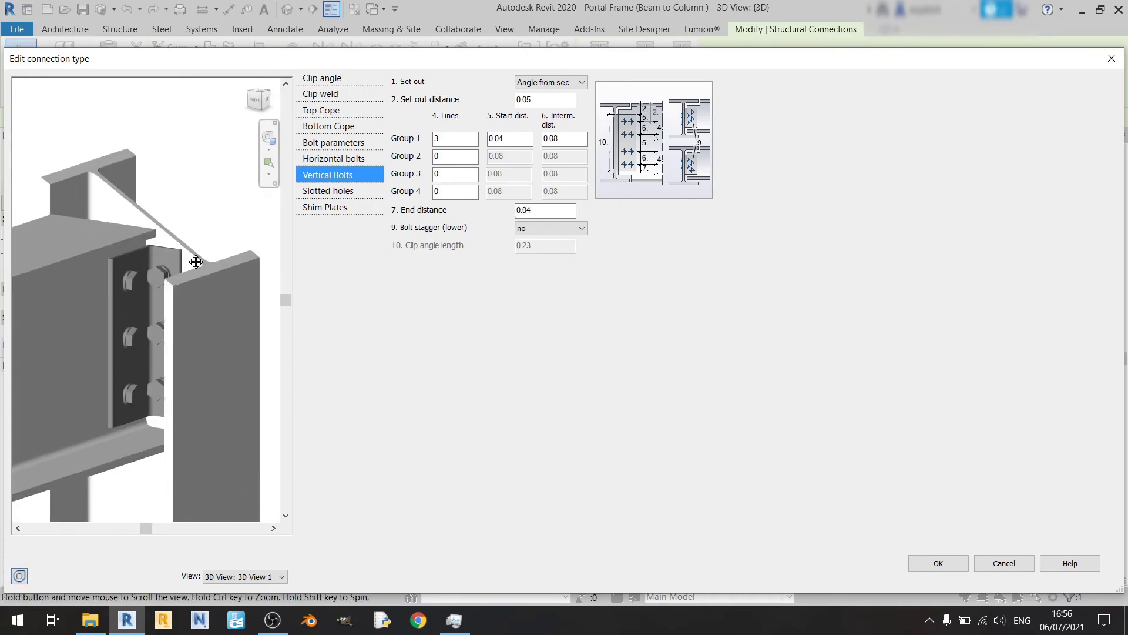
click(510, 138)
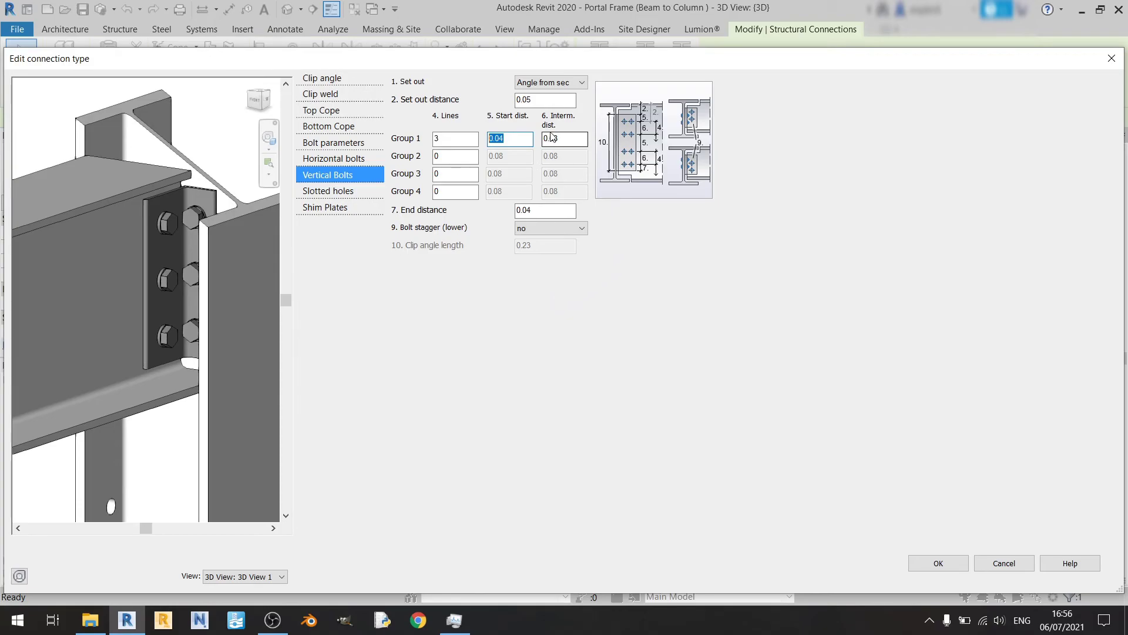
key(Tab)
text(0)
key(shift+Tab)
key(Tab)
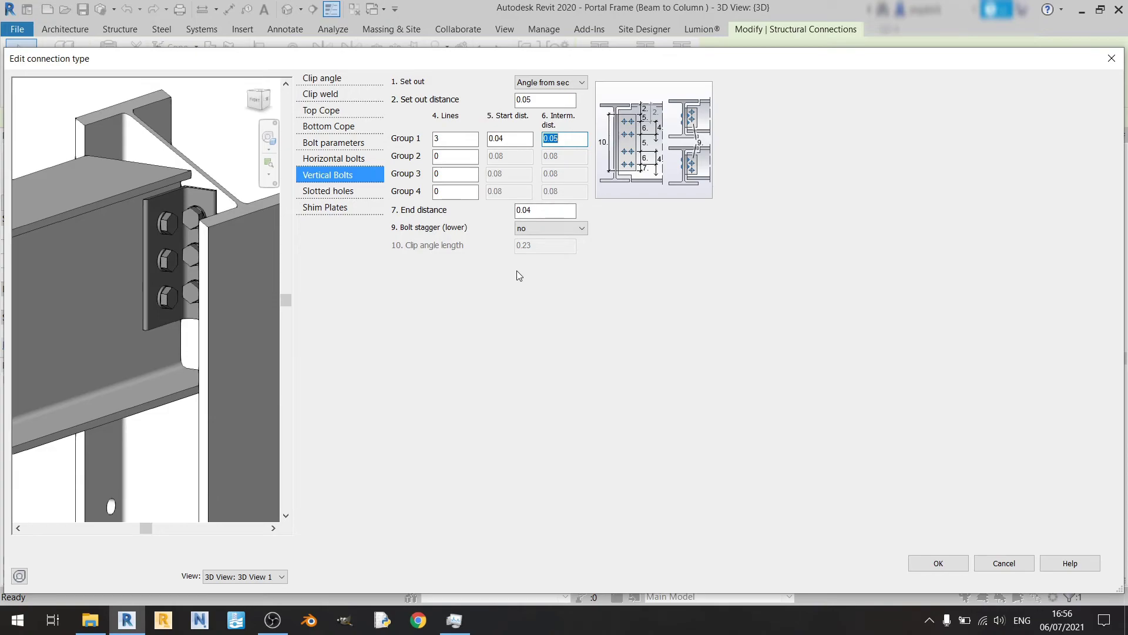
text(0.)
key(shift+Tab)
key(Tab)
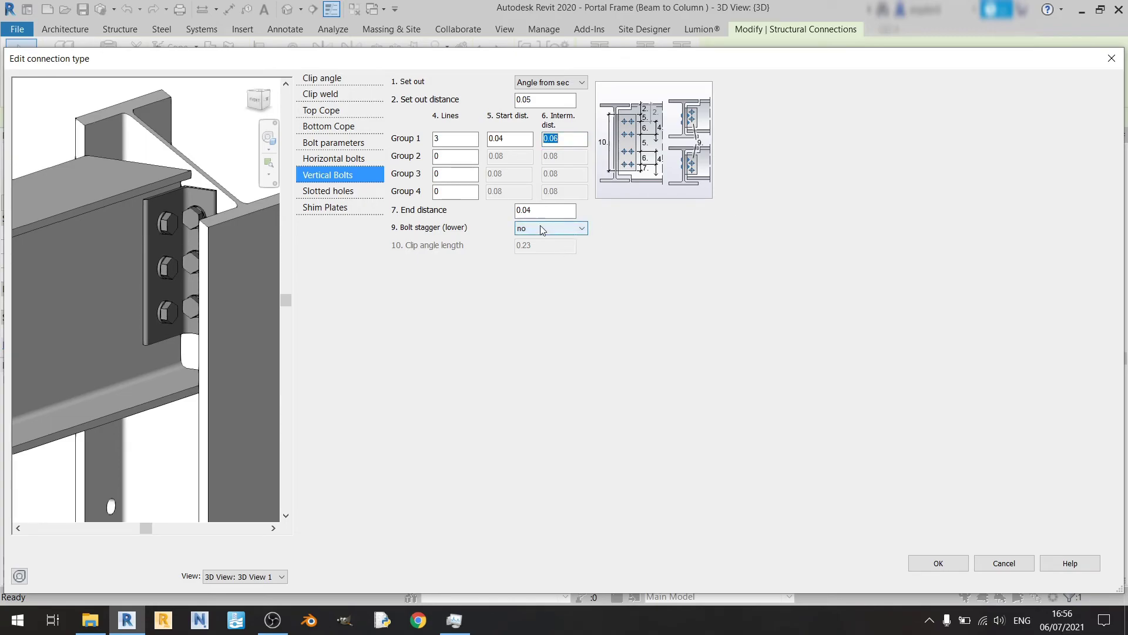
Step: Examine the end distance and the group 1 start distance against the clip angle's bolts
click(532, 211)
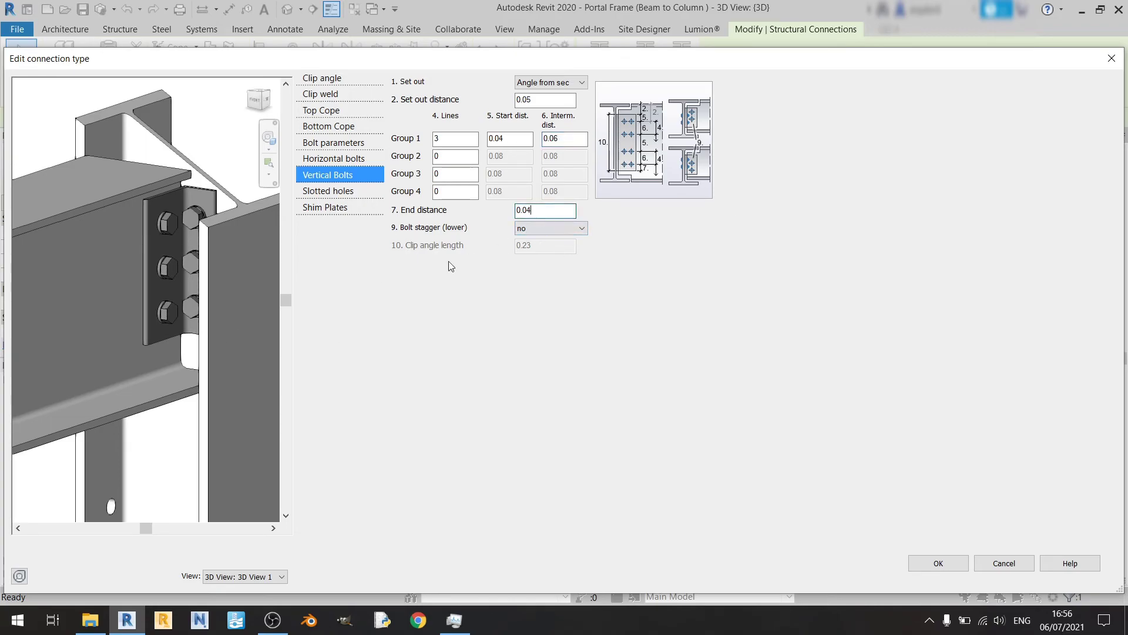
scroll(176, 327, up, 3)
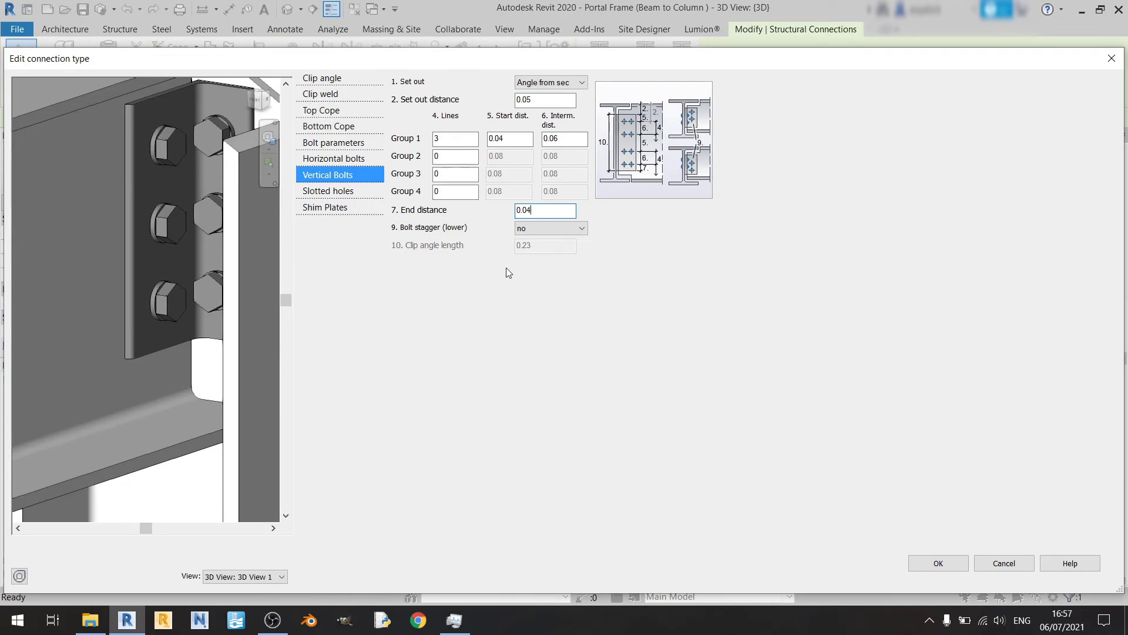
drag(580, 210, 513, 215)
drag(528, 139, 491, 140)
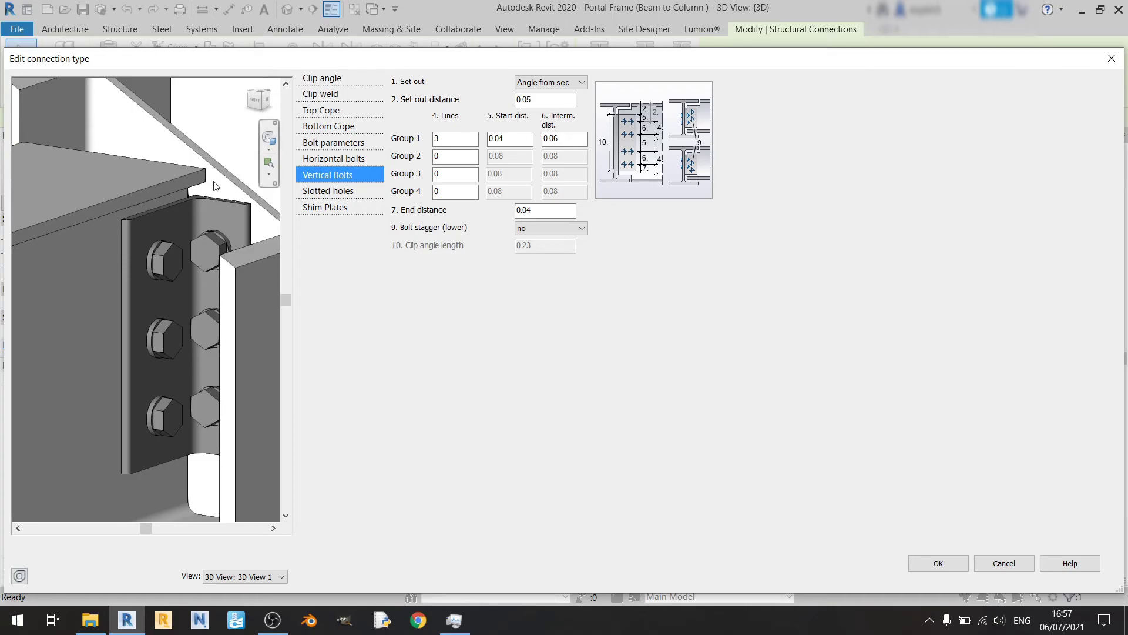
Step: Try the main and secondary options for lower bolt stagger and examine how each offsets the bolts
click(579, 228)
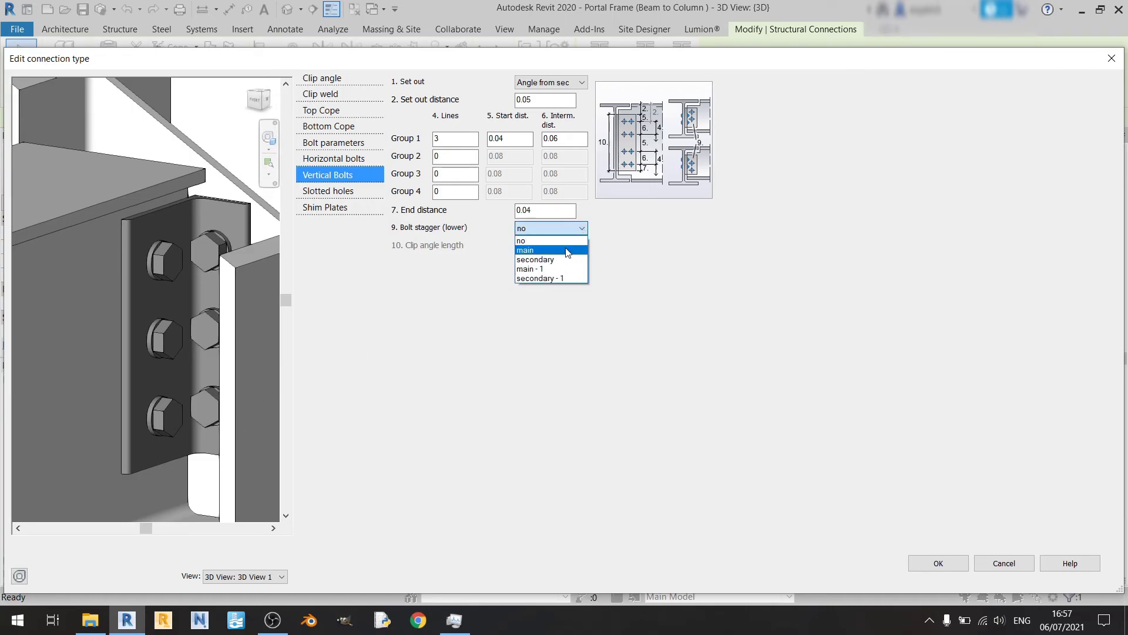
click(567, 251)
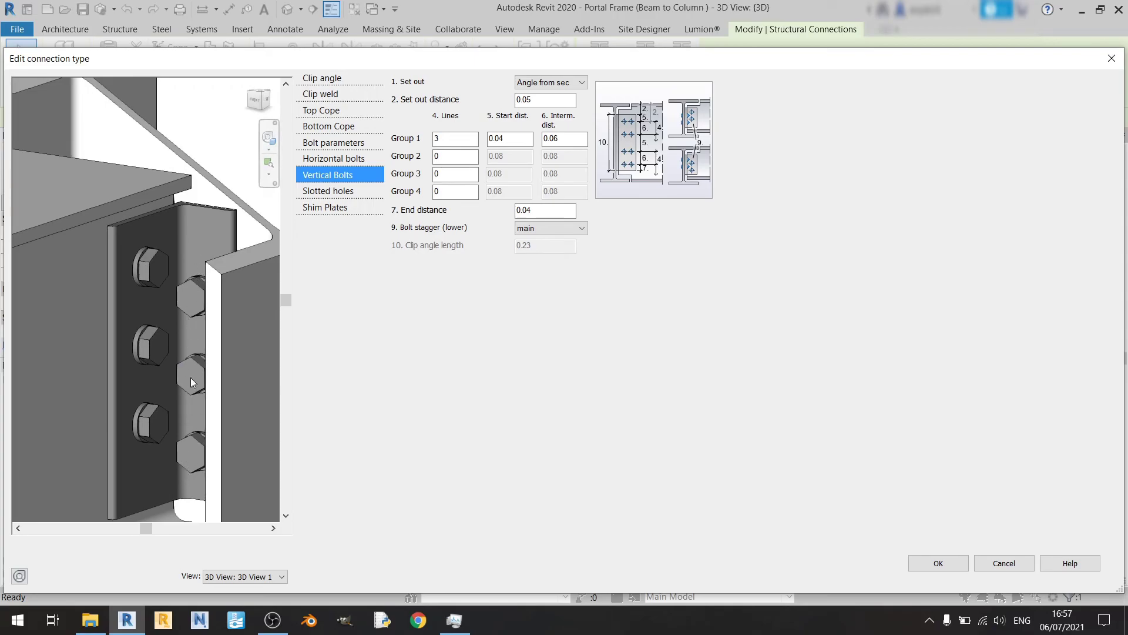
click(551, 228)
click(555, 261)
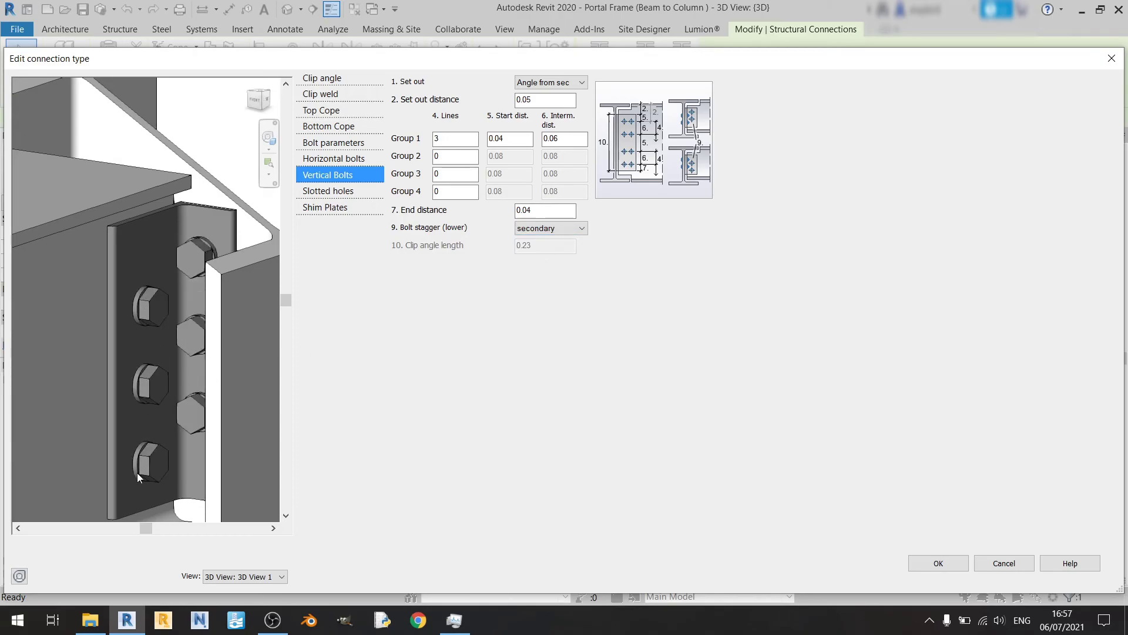
Step: Try the main - 1 and secondary - 1 options for lower bolt stagger and compare the resulting bolt layouts on the clip angle
click(553, 228)
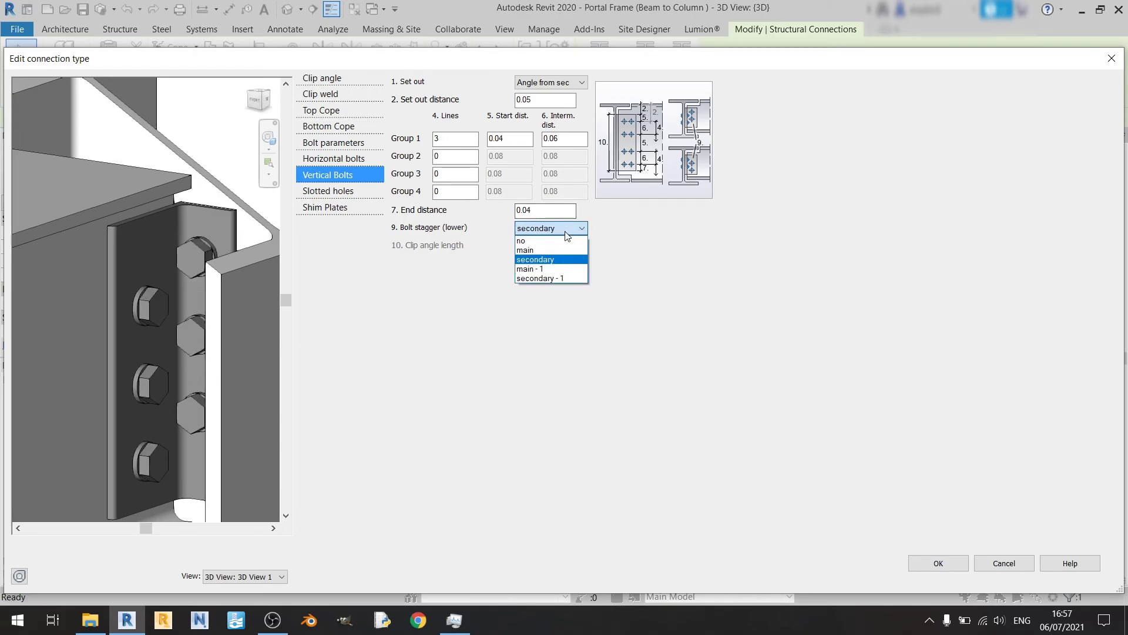
click(565, 270)
scroll(204, 376, down, 5)
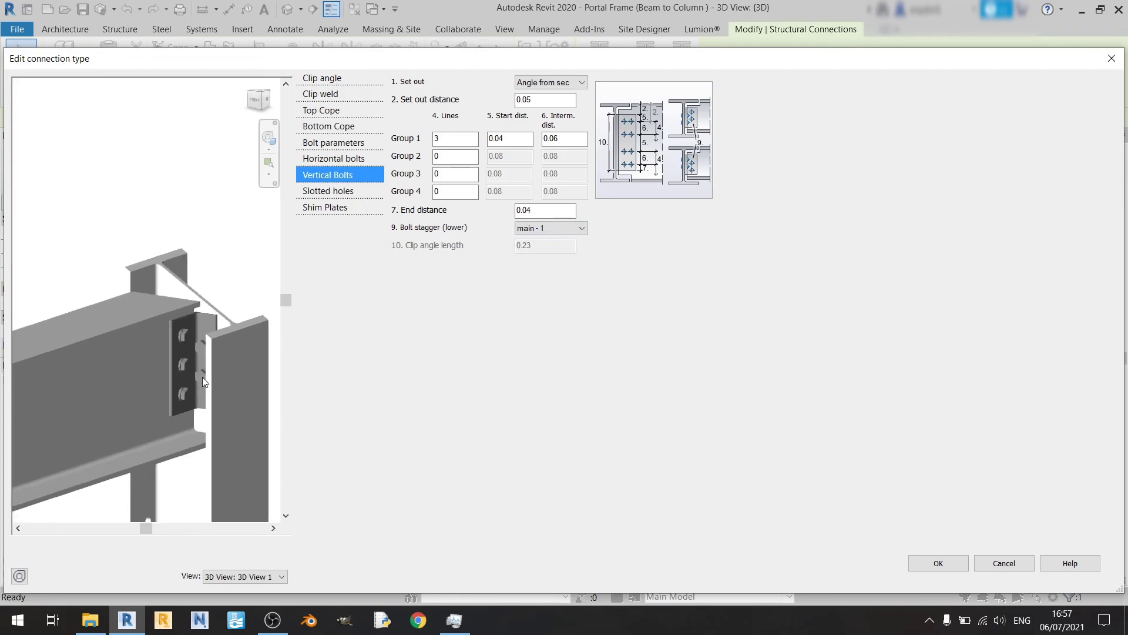
shift+middle_drag(201, 366, 249, 341)
click(562, 229)
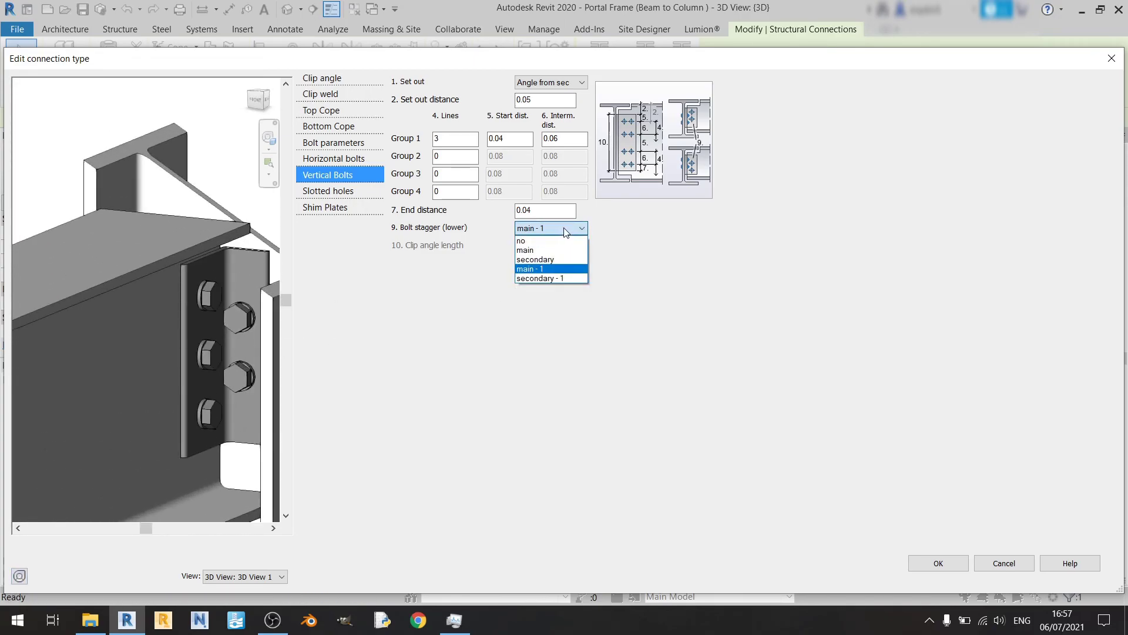
click(551, 278)
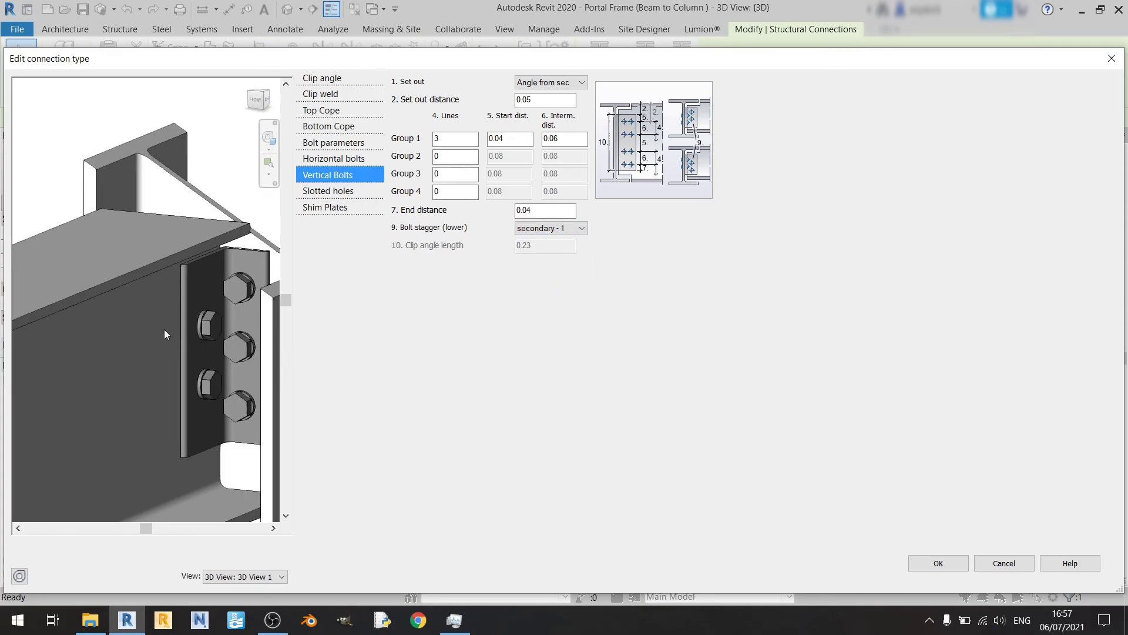
Step: Set the lower bolt stagger of the vertical bolts to no
click(582, 229)
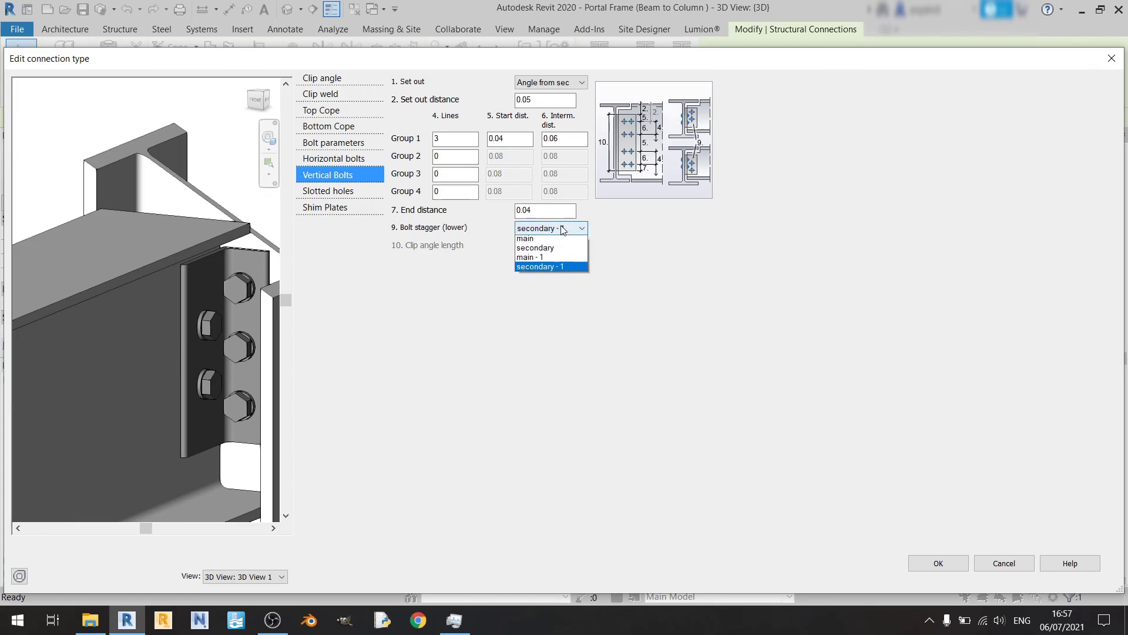
click(561, 242)
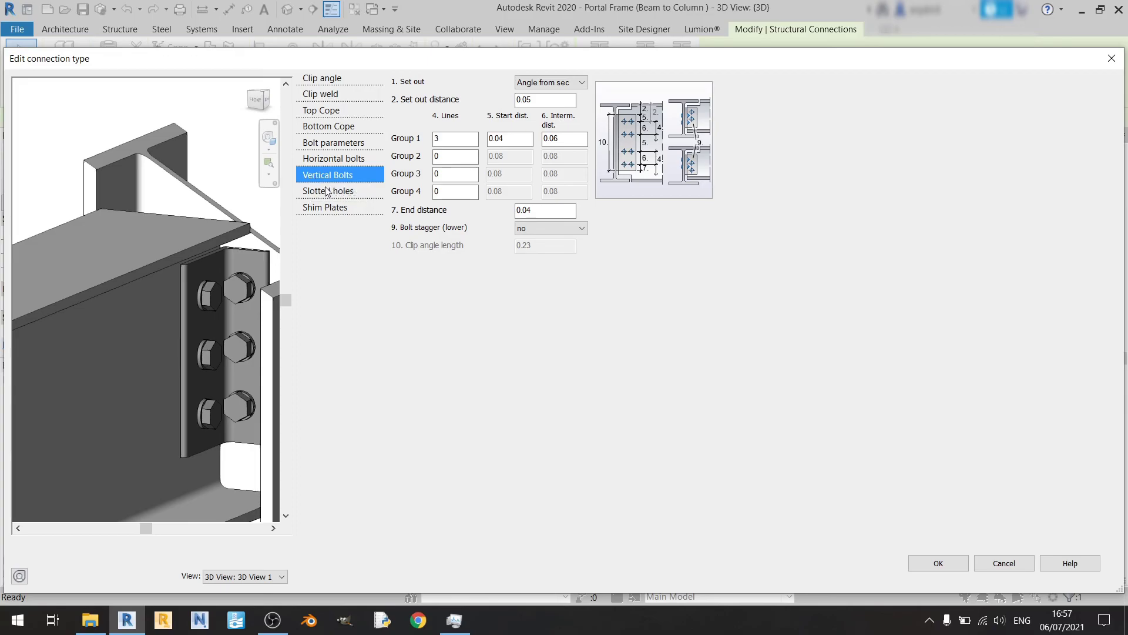
click(557, 228)
click(552, 246)
click(557, 228)
click(550, 238)
Step: Review the slotted hole and shim plate parameters of the clip angle connection
click(355, 190)
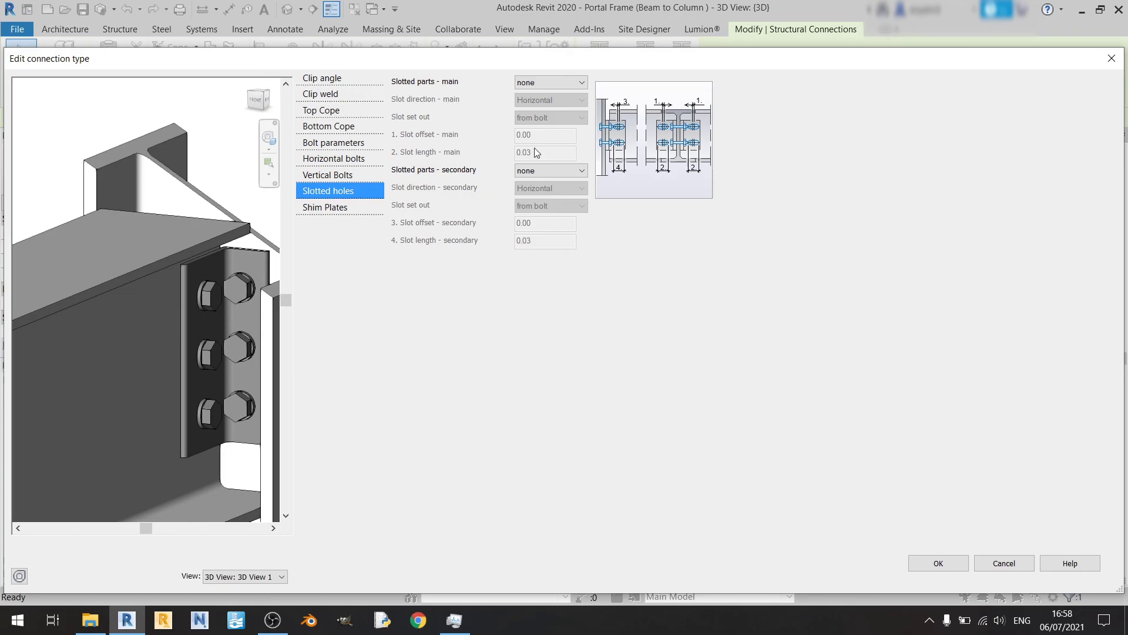
middle_drag(262, 317, 182, 235)
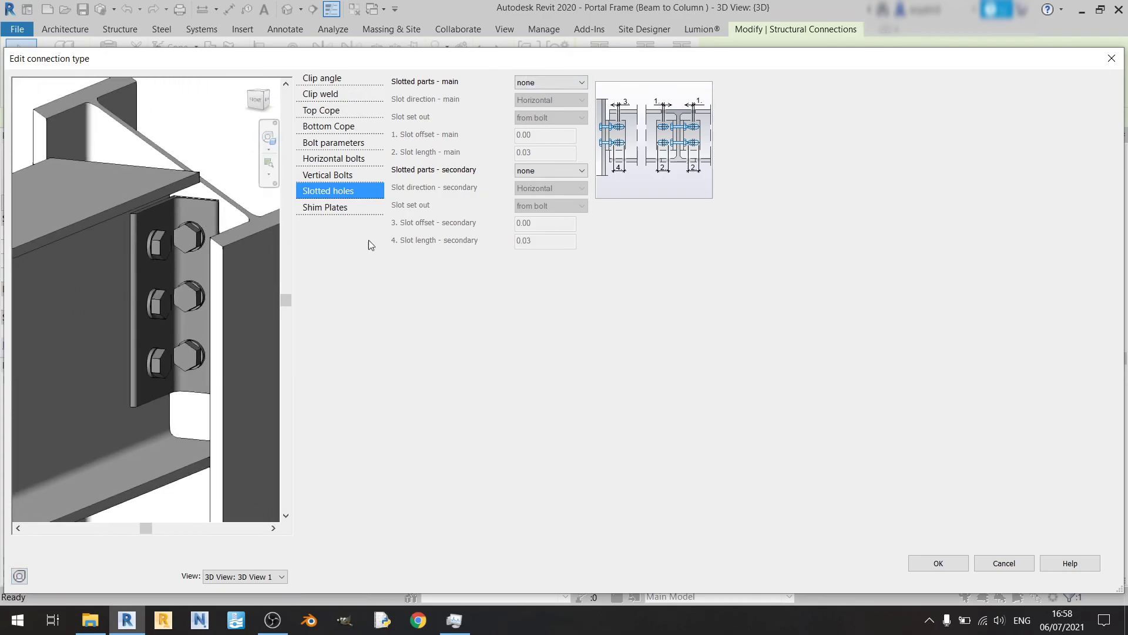
click(341, 213)
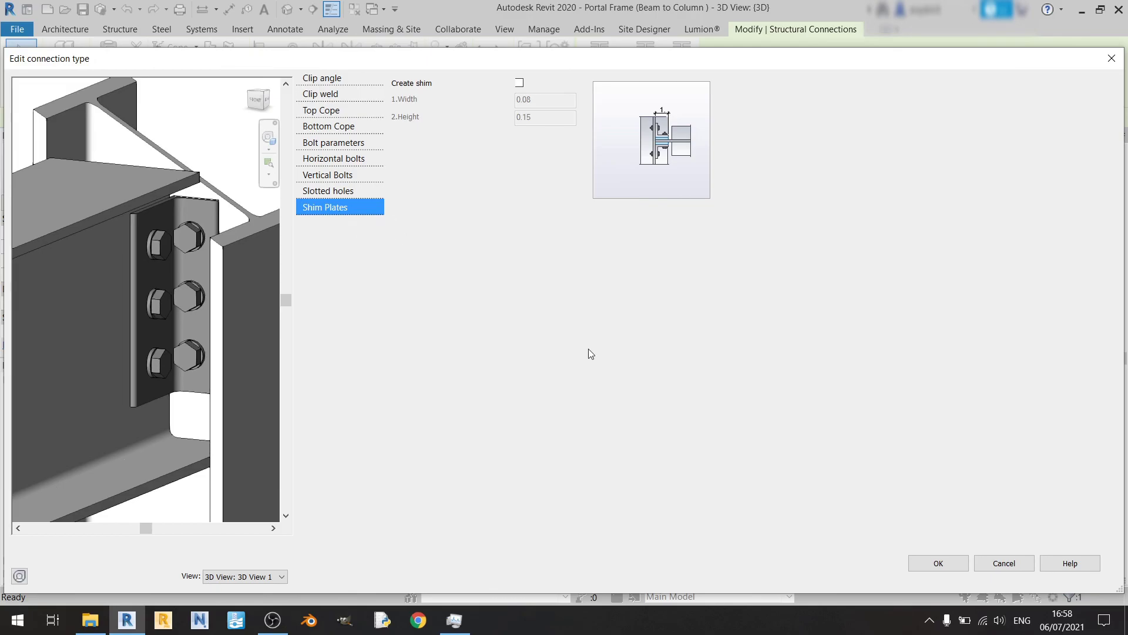
Step: Accept the edited clip angle parameters and type properties, and clear the selection
click(962, 566)
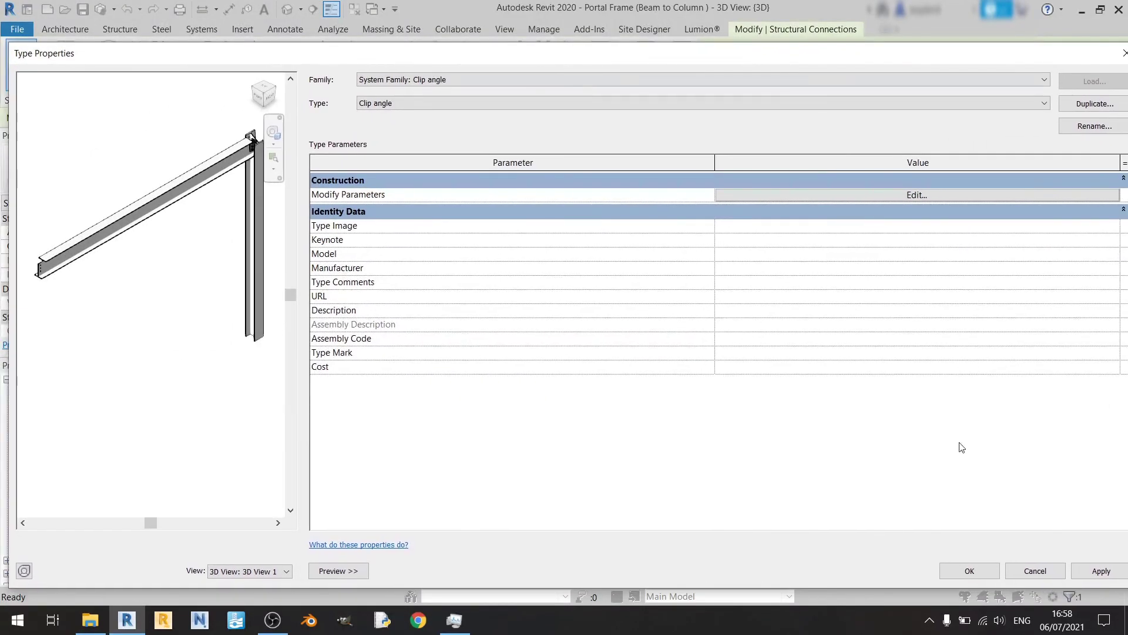
click(971, 570)
key(Escape)
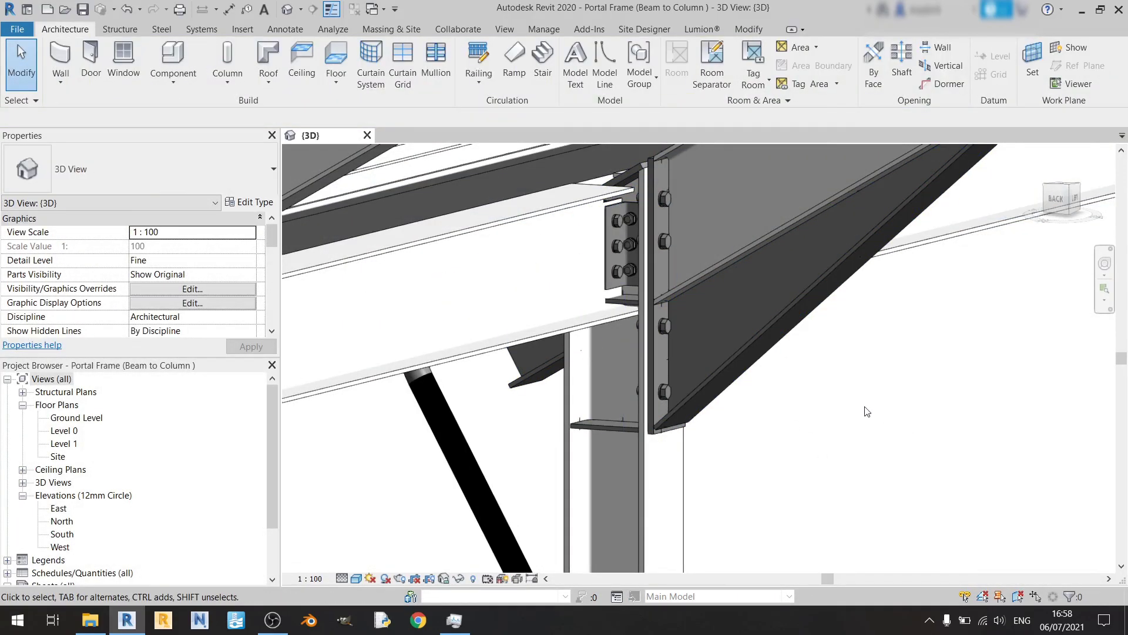
Step: Examine the clip angle's bolts and the coped girder end at the column, as well as the neighbouring bays of the portal frame
scroll(795, 354, up, 4)
click(639, 259)
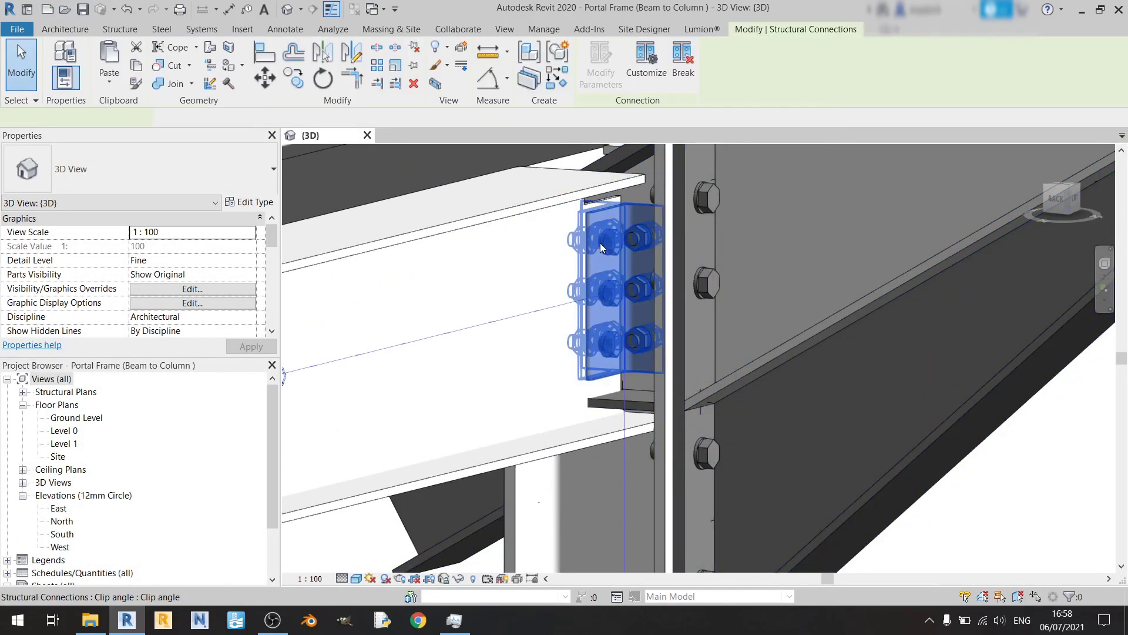
key(Escape)
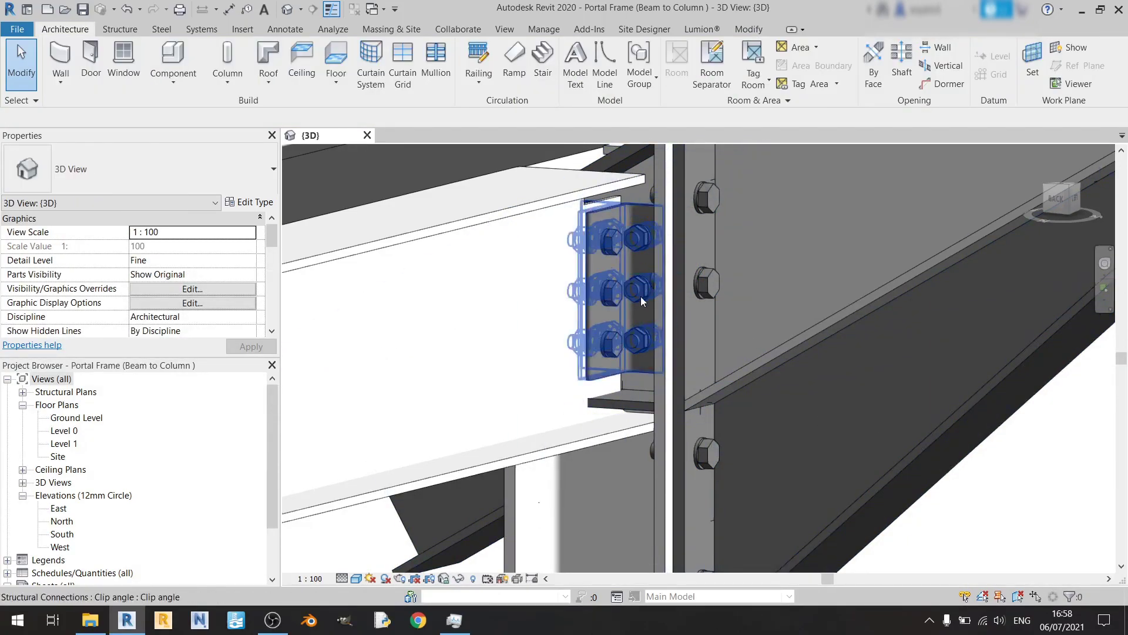
scroll(640, 296, up, 2)
middle_drag(656, 330, 652, 345)
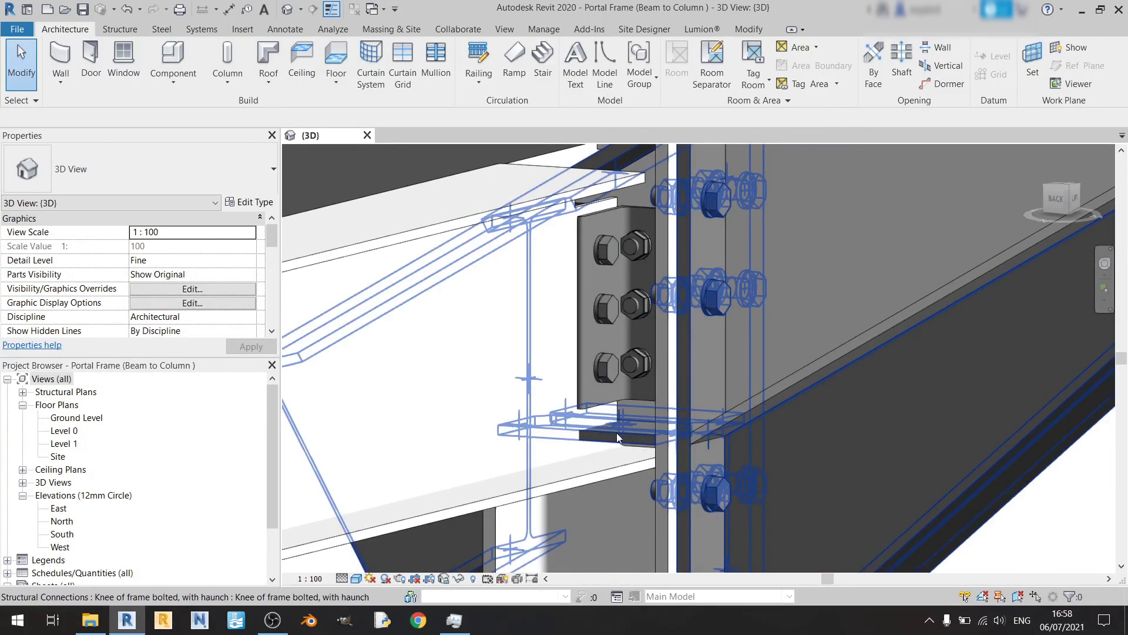
middle_drag(644, 444, 638, 471)
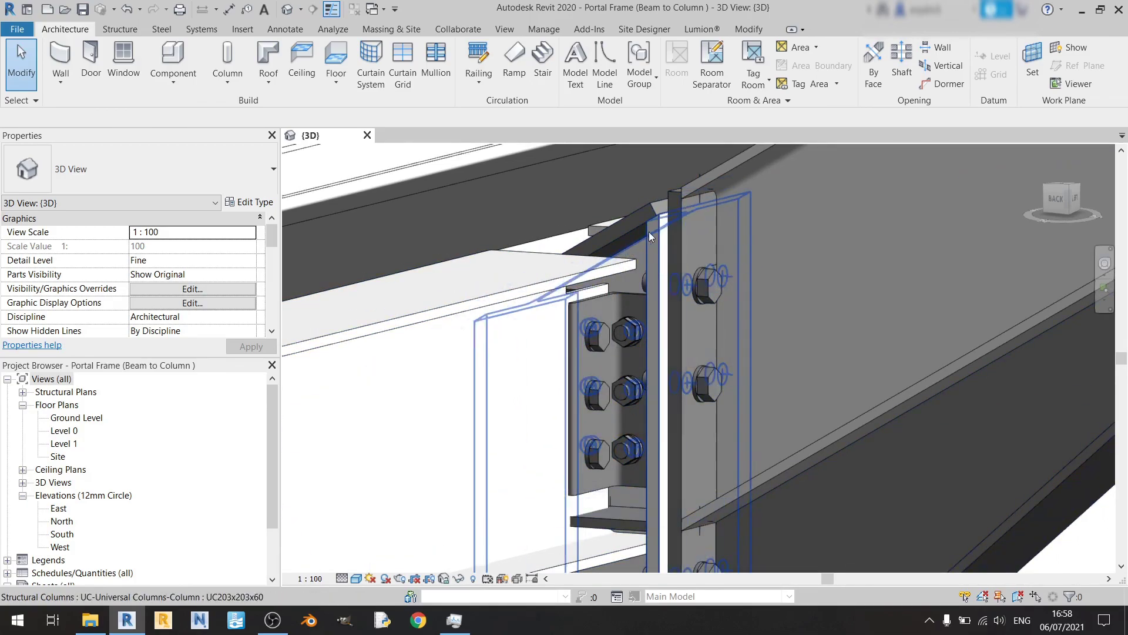
middle_drag(626, 241, 622, 346)
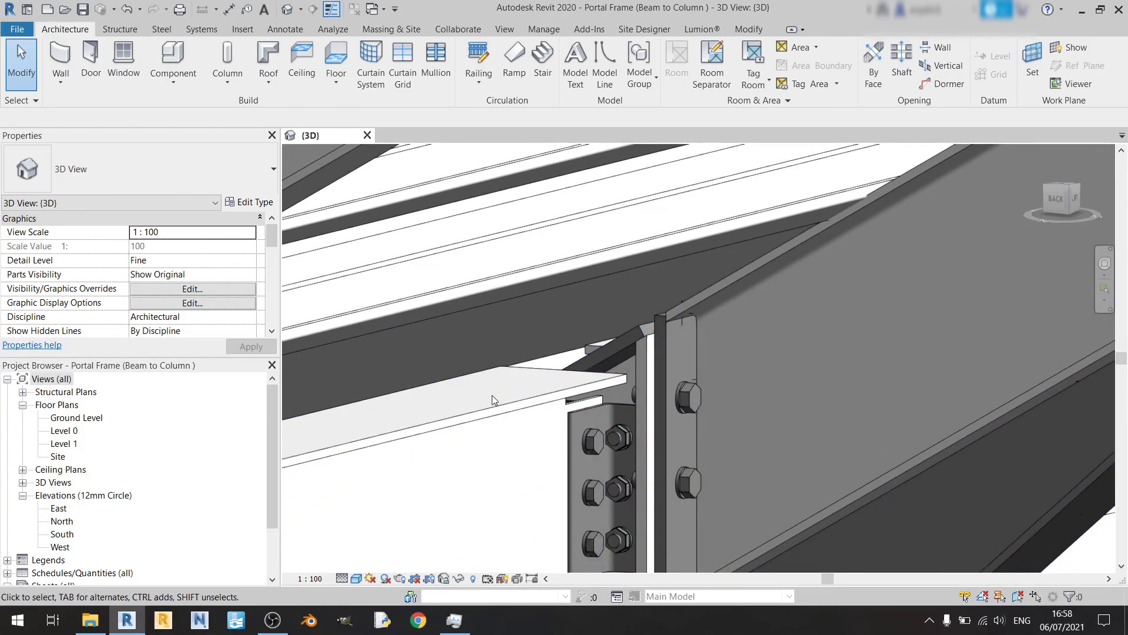
click(485, 415)
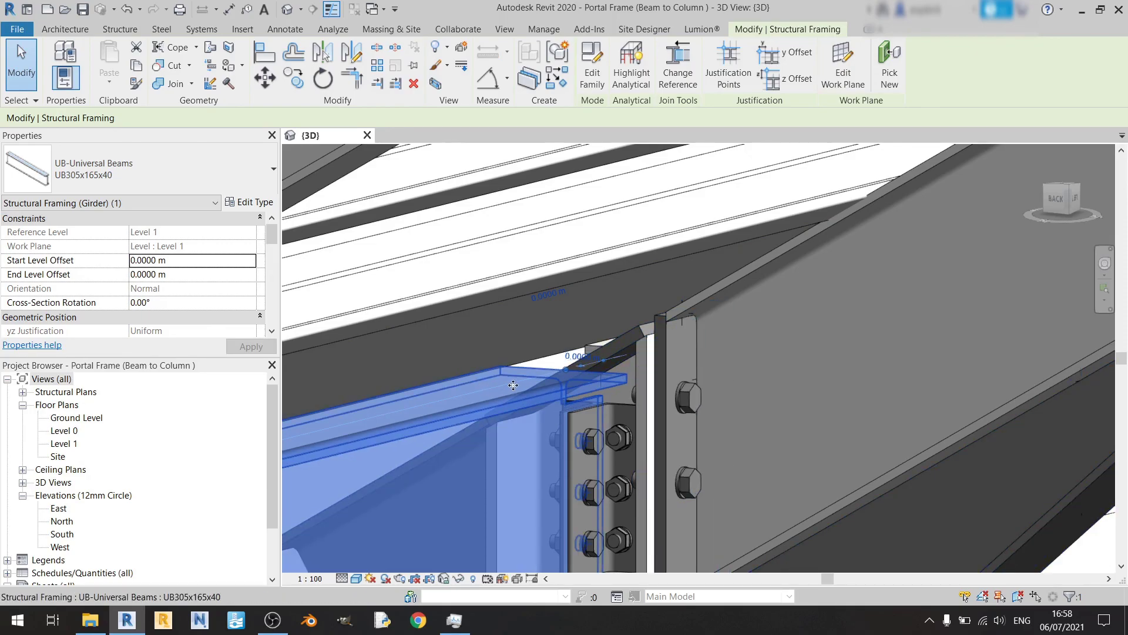
scroll(516, 386, down, 6)
click(804, 432)
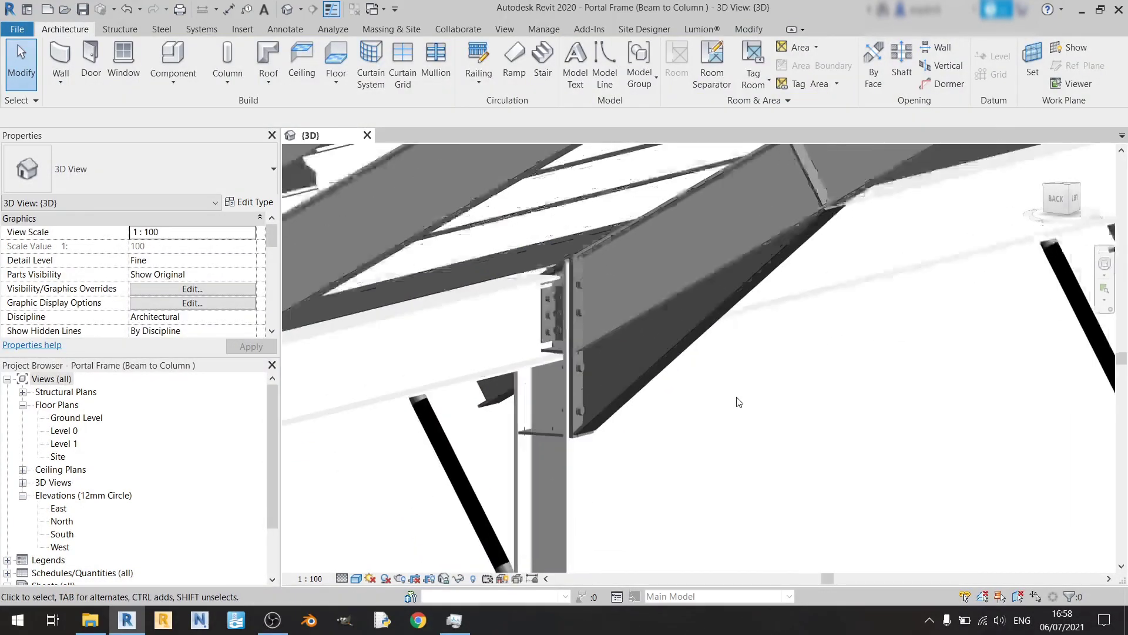
middle_drag(806, 434, 777, 434)
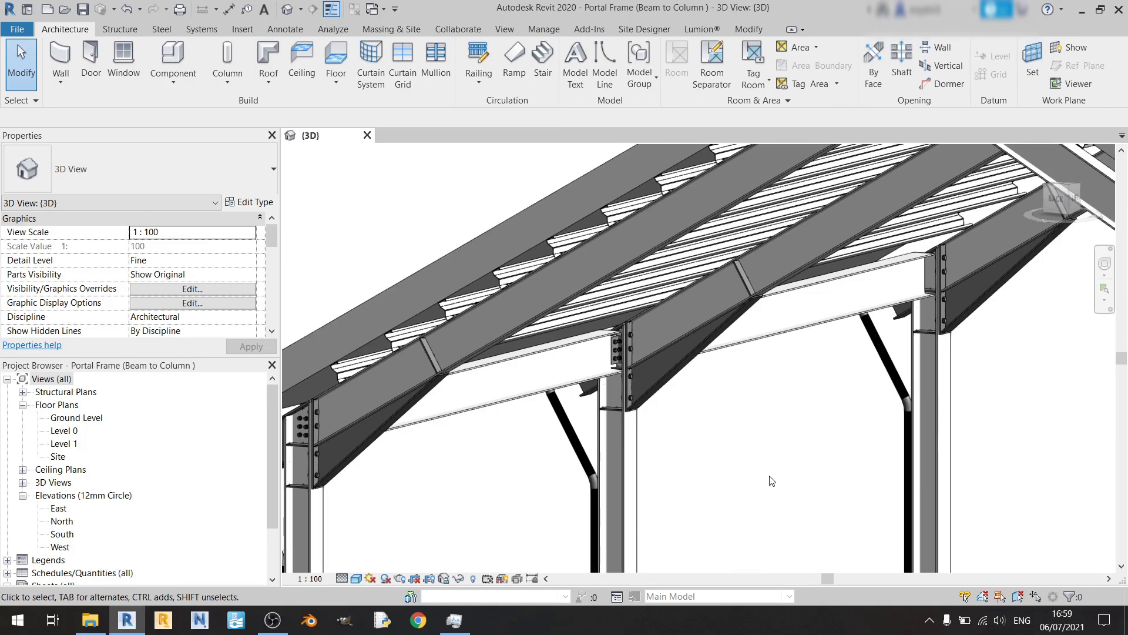
middle_drag(774, 488, 766, 464)
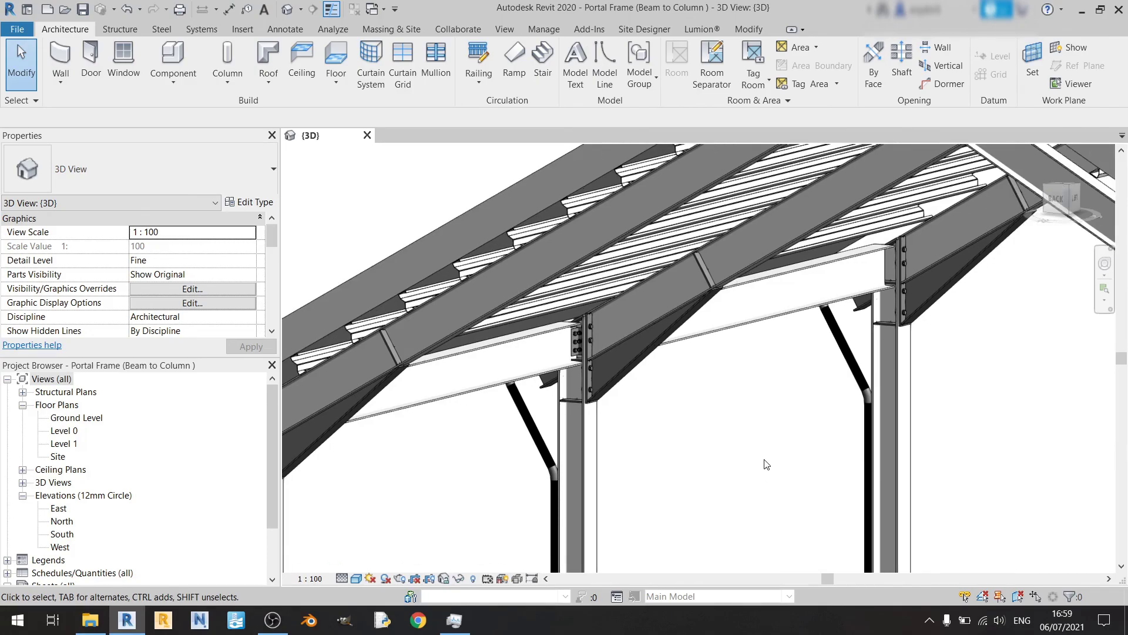